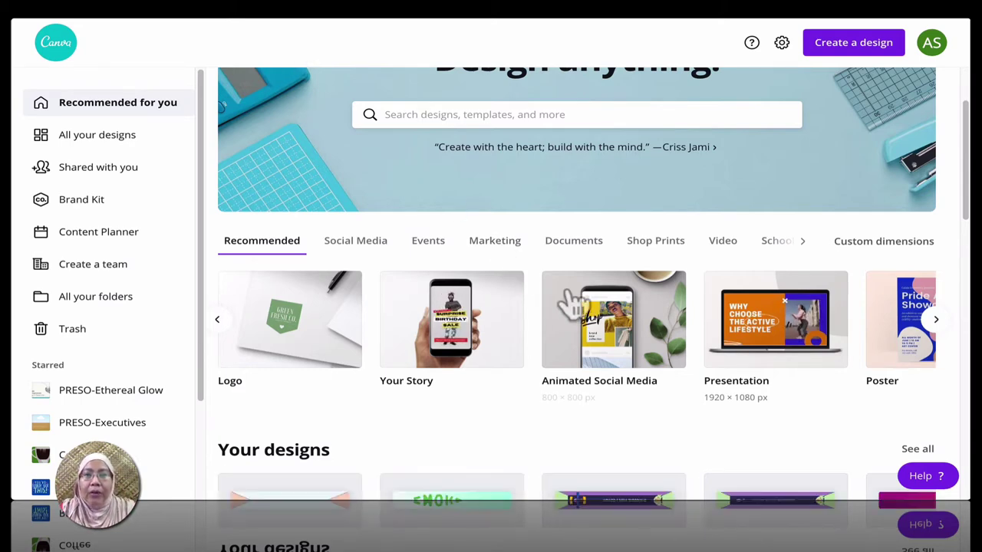
Scroll down to the blank second page and select it
scroll(583, 303, "up", 1)
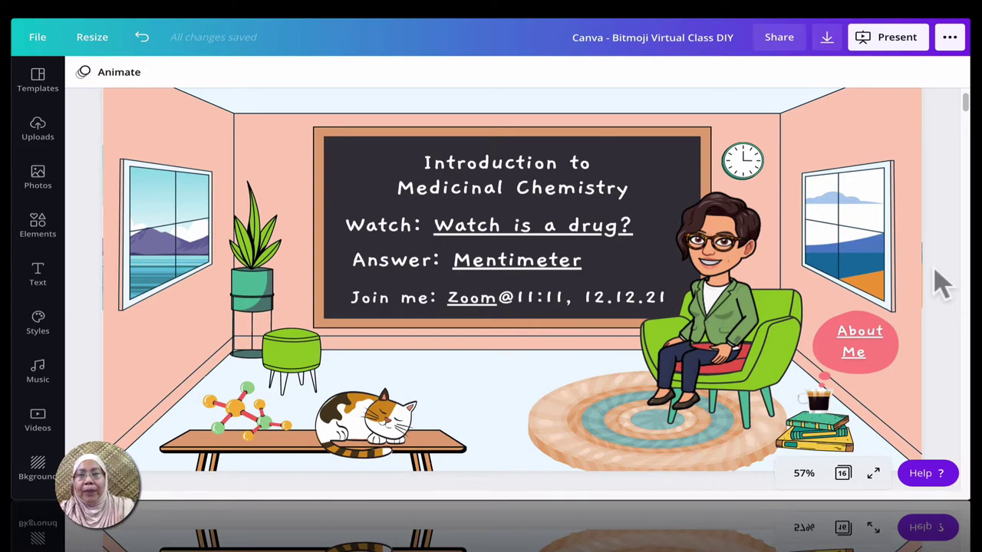
scroll(942, 284, "down", 5)
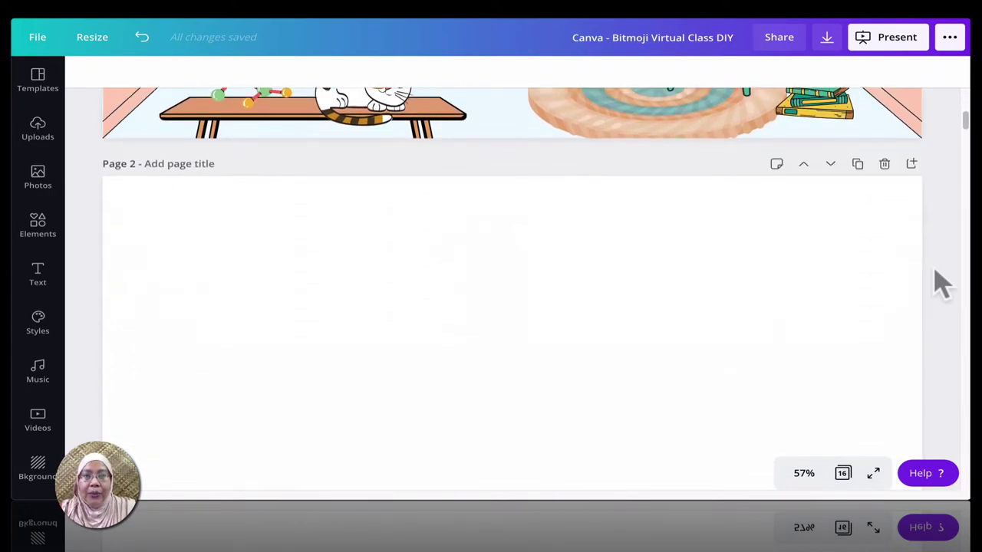
scroll(941, 284, "down", 2)
left_click(789, 417)
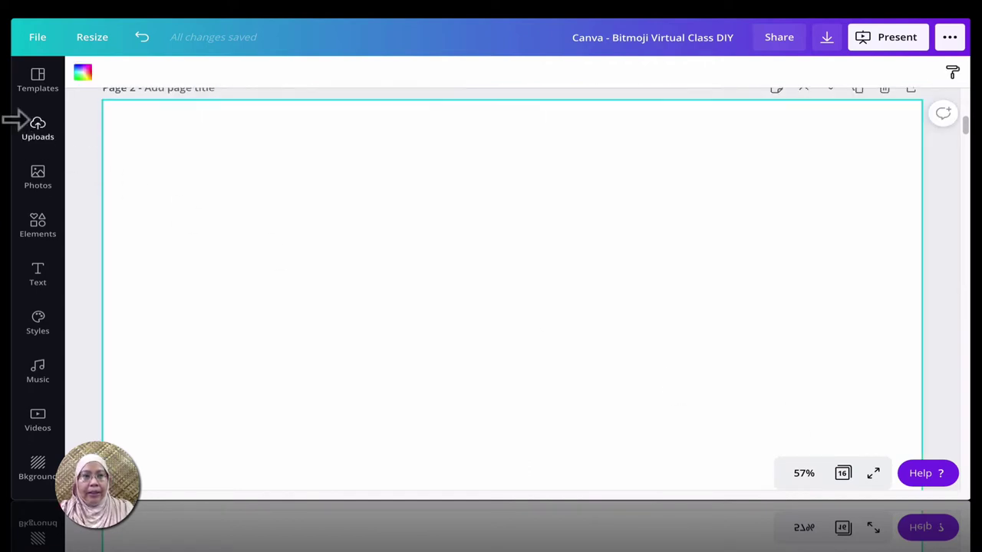
Search the template library for 'virtual classroom'
left_click(38, 81)
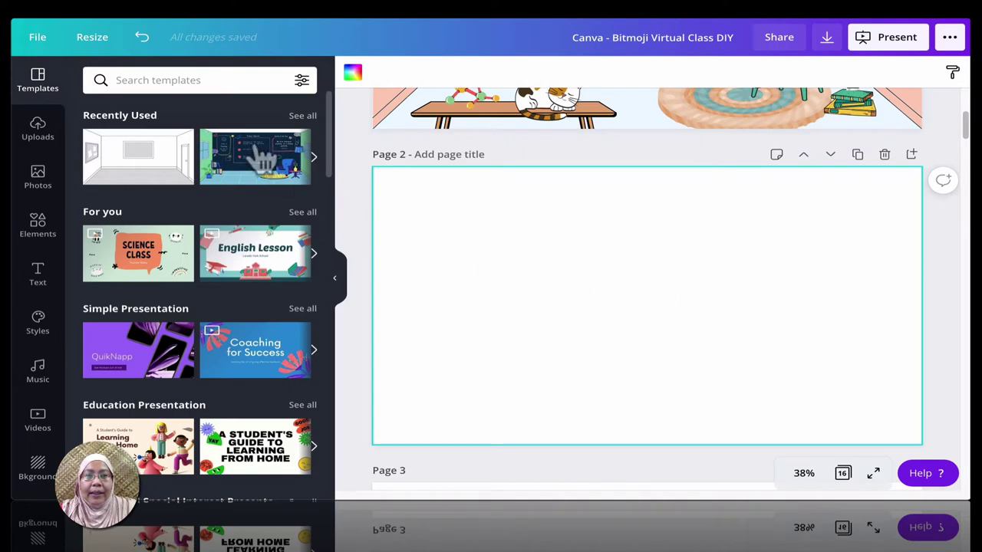
left_click(189, 78)
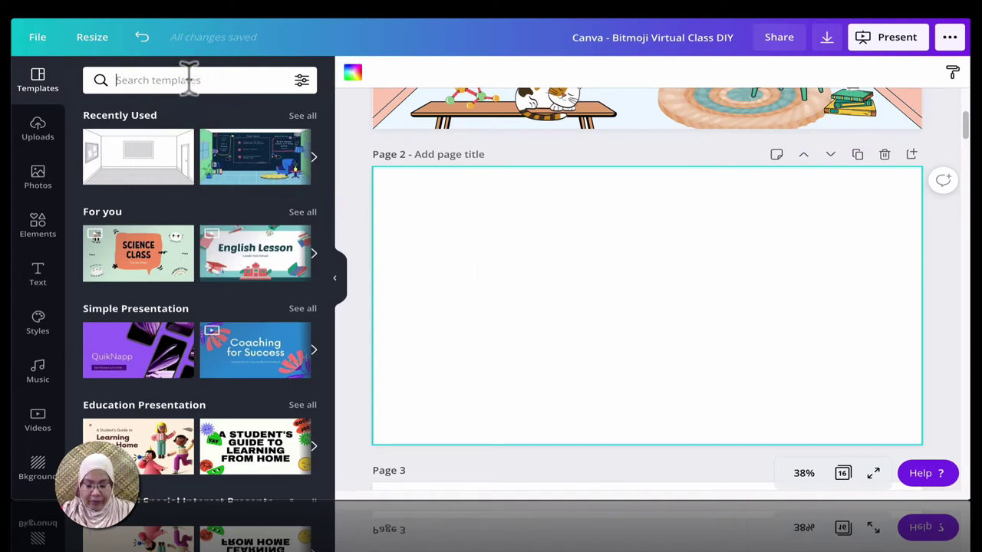
type("virtual")
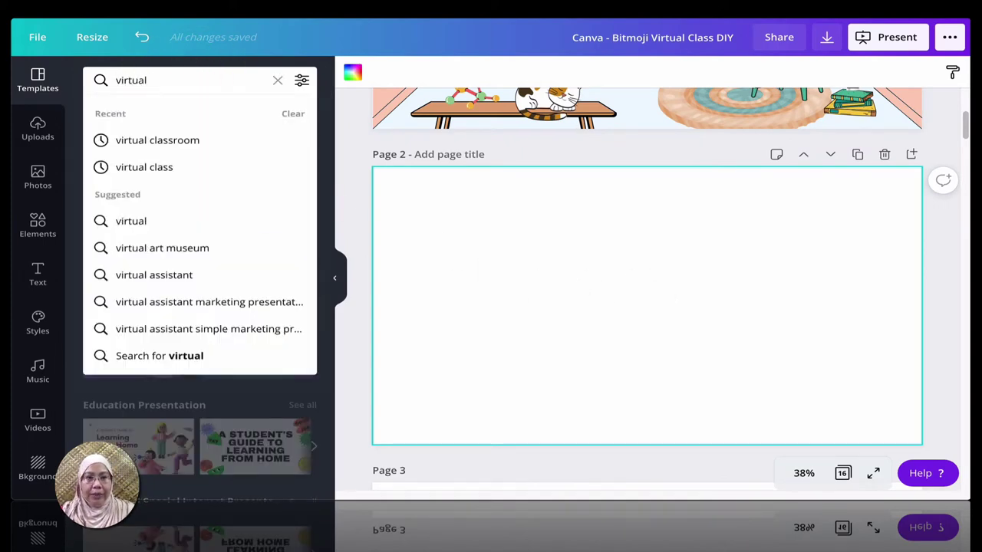
key("Down")
key("Return")
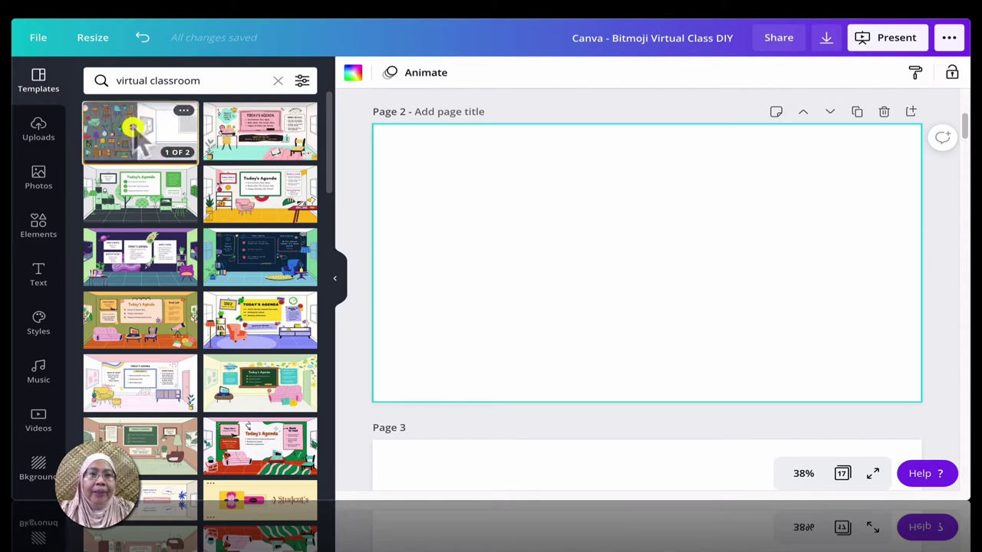
Apply the Blank Make-your-own template's empty room drawing to Page 2 and enlarge its whiteboard
left_click(139, 146)
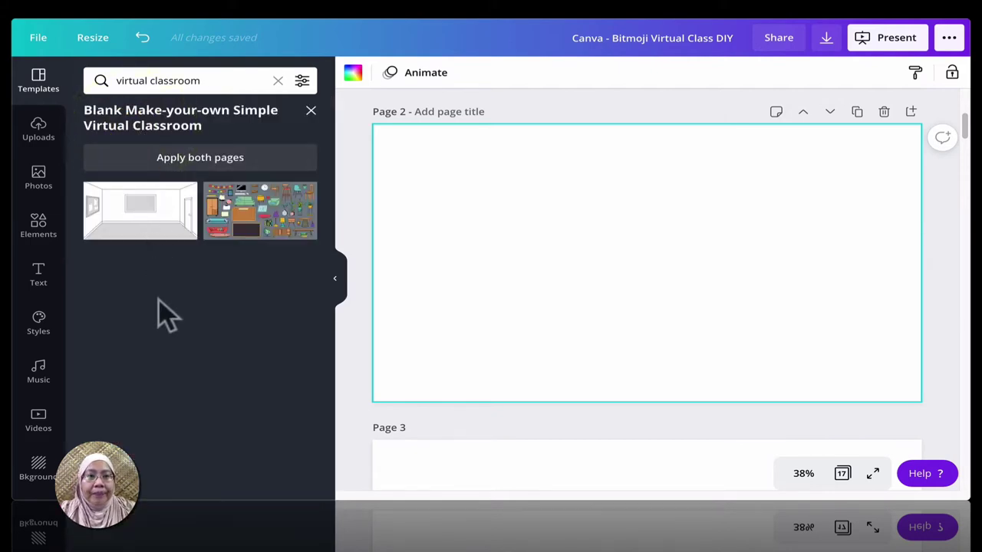
left_click(127, 224)
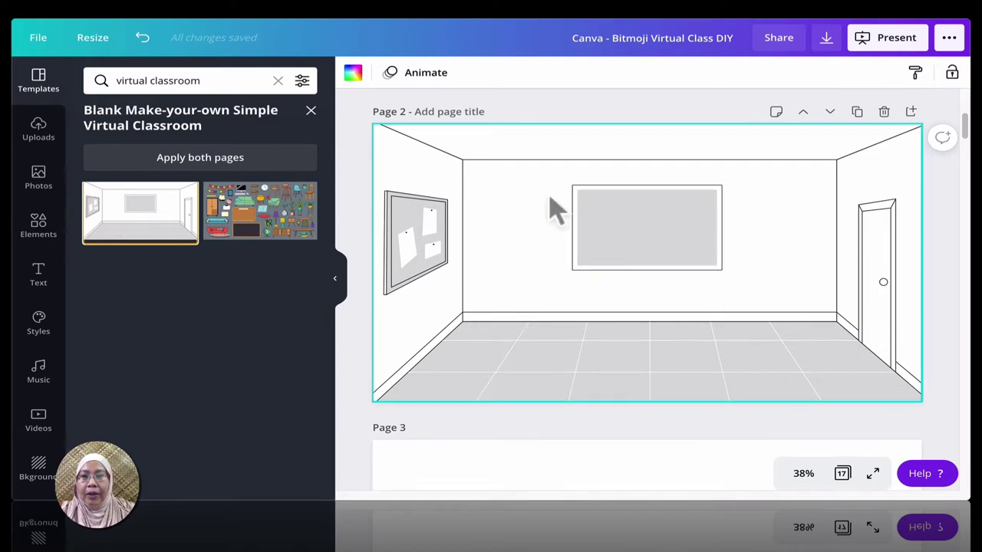
left_click(608, 206)
left_click_drag(717, 265, 670, 259)
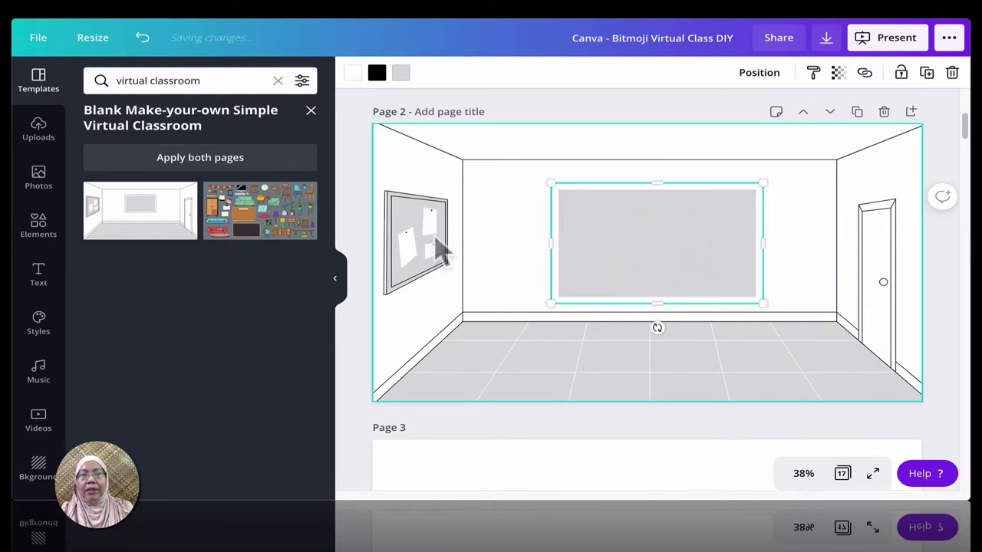
Delete the room-drawing page and add a new blank page after Page 2
left_click(571, 349)
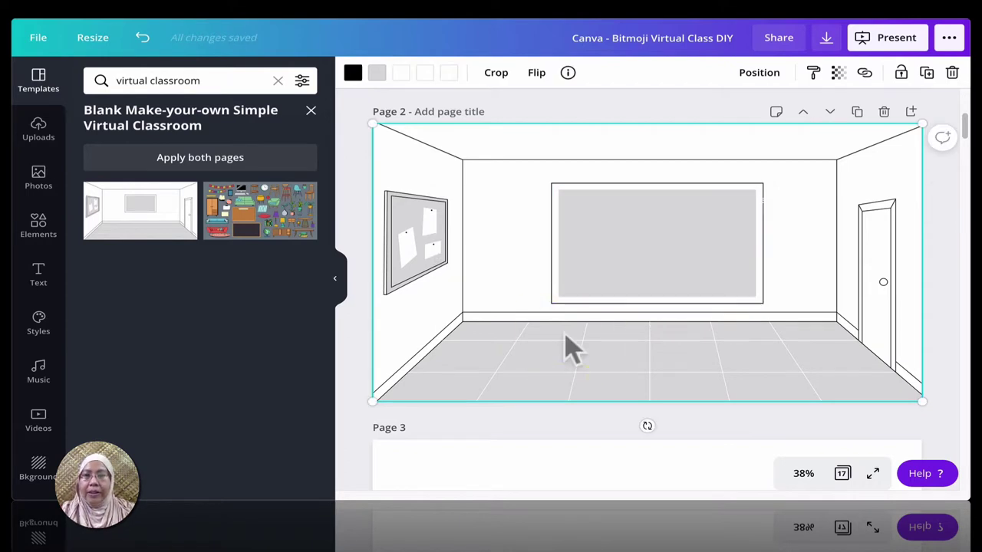
left_click(885, 113)
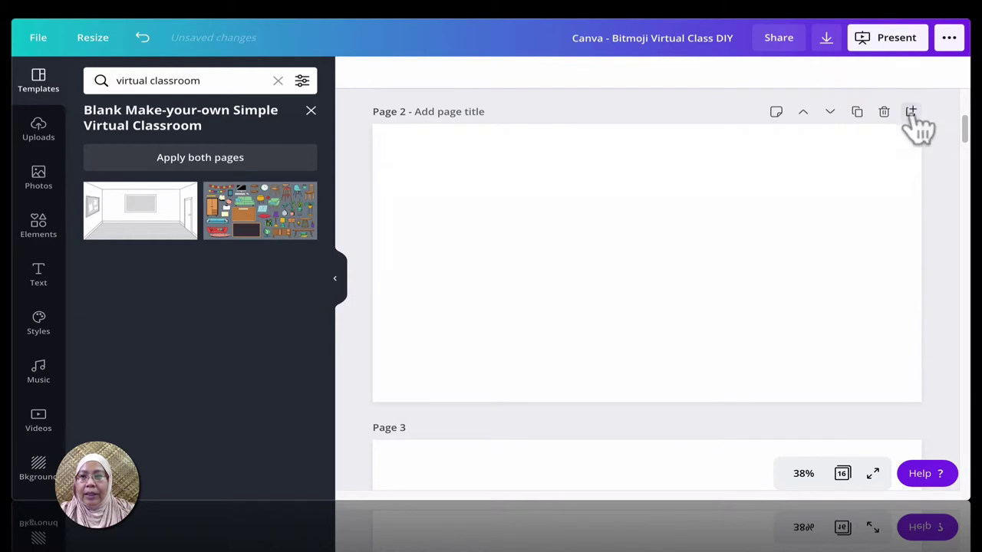
left_click(911, 112)
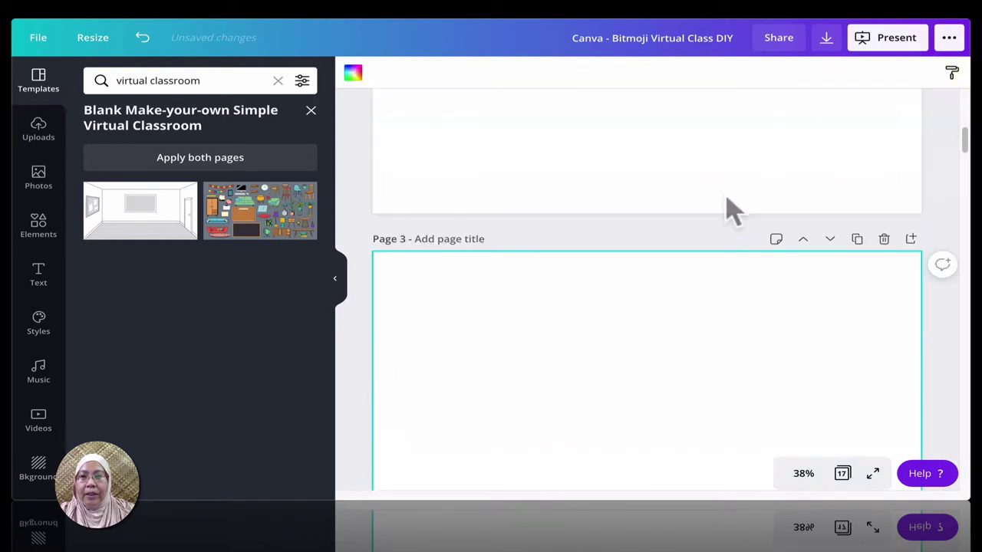
scroll(728, 207, "up", 5)
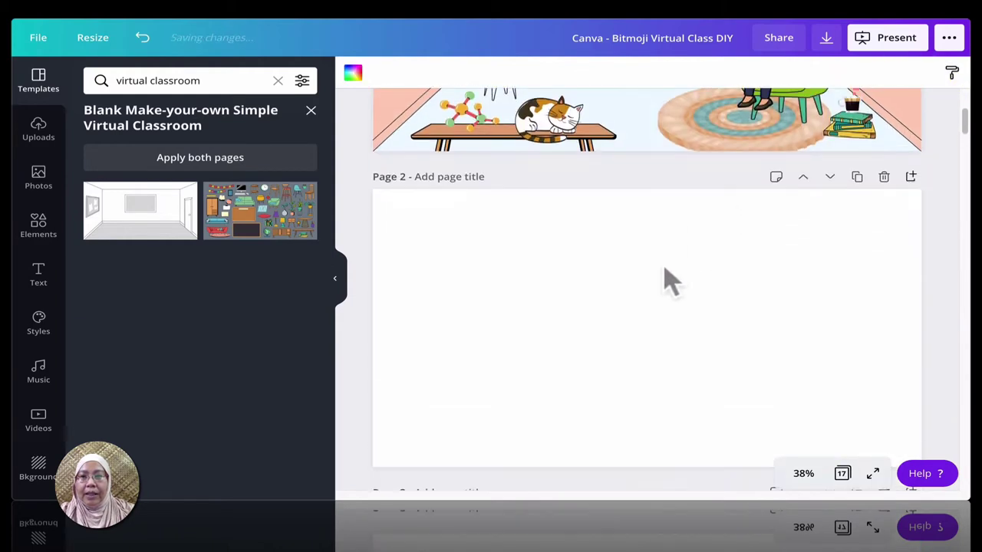
scroll(670, 282, "down", 1)
Apply the furniture clip-art page of the template to the new Page 3
left_click(664, 267)
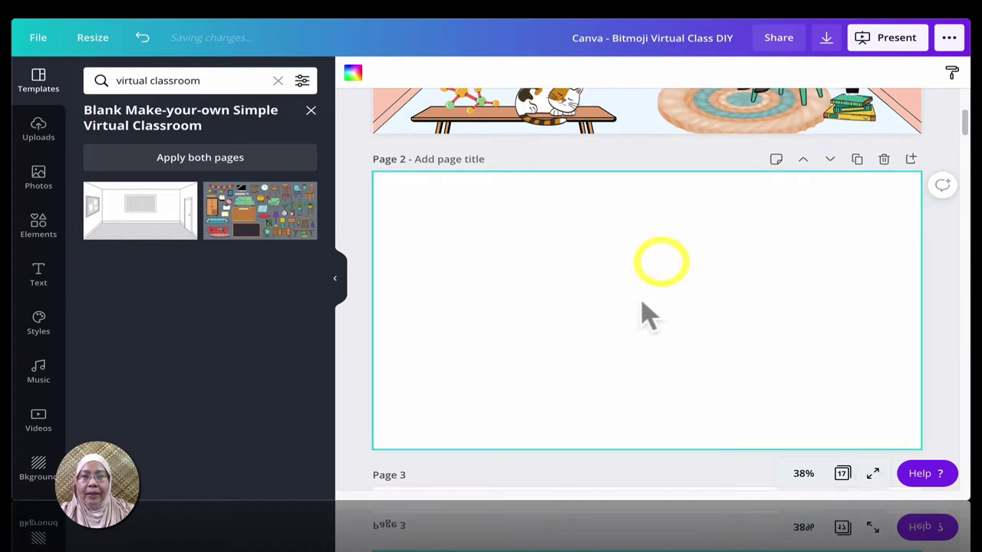
scroll(647, 325, "down", 5)
left_click(645, 308)
left_click(269, 228)
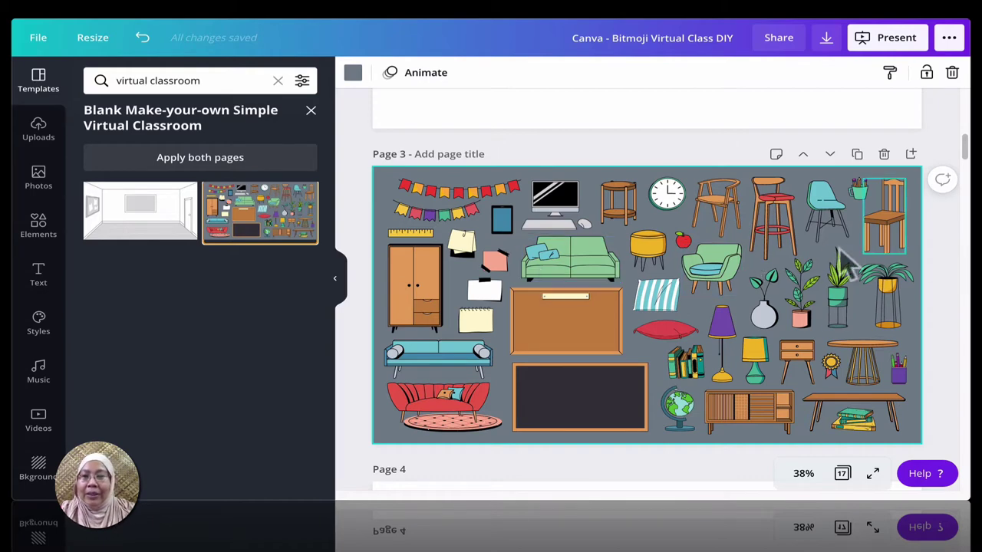
With blank Page 2 selected, search the graphics elements for 'empty classroom'
scroll(790, 264, "up", 1)
scroll(788, 266, "up", 2)
scroll(713, 265, "up", 1)
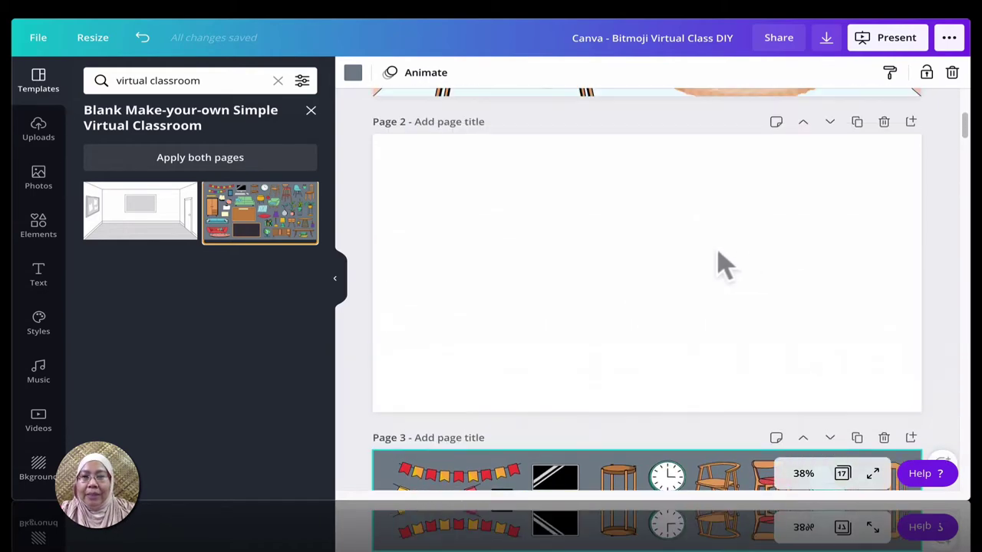
left_click(644, 257)
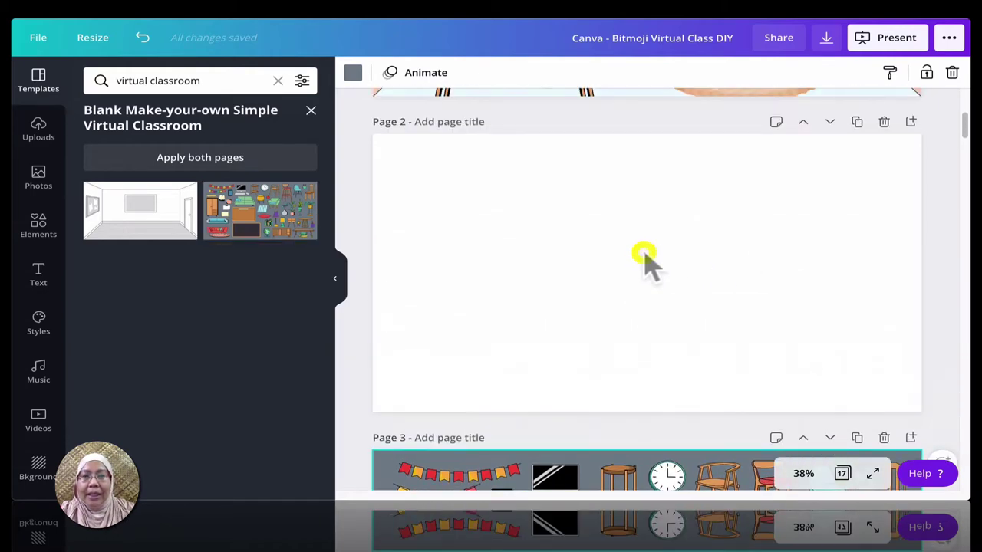
left_click(46, 236)
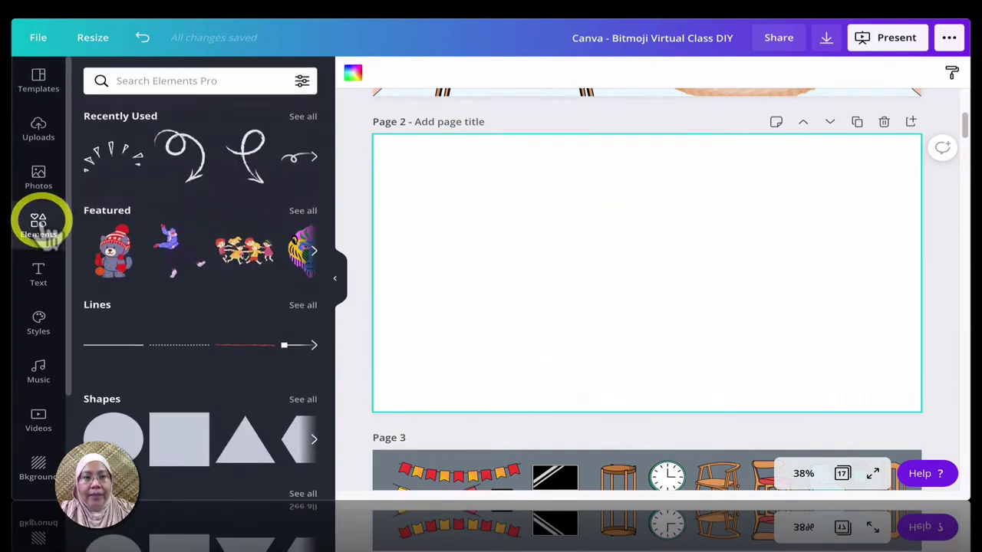
left_click(127, 81)
type("e")
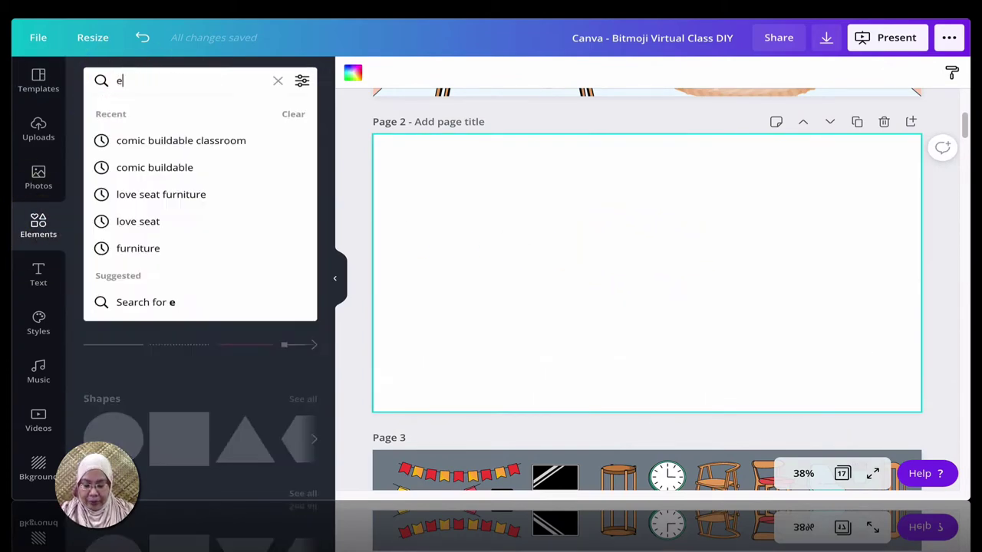
type("mpty classroom")
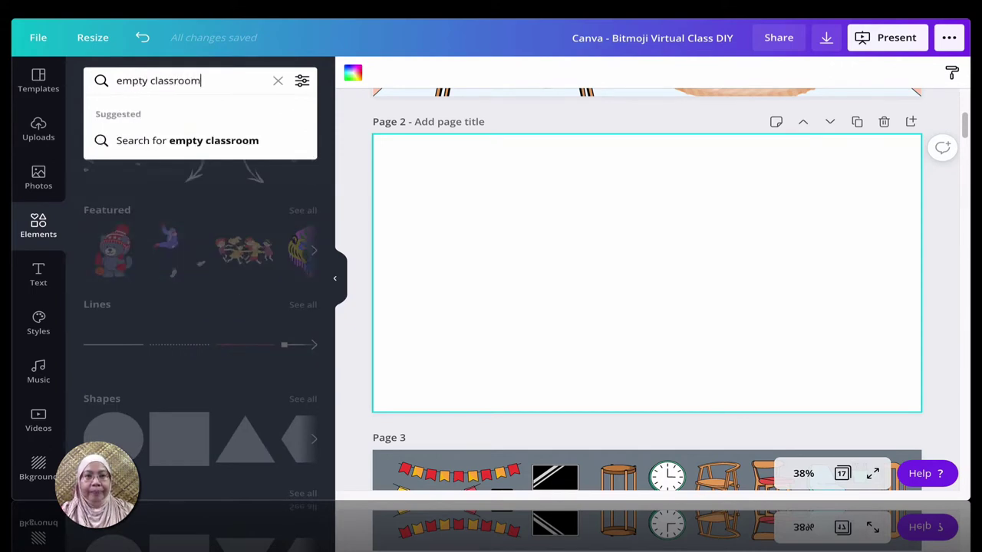
key("Return")
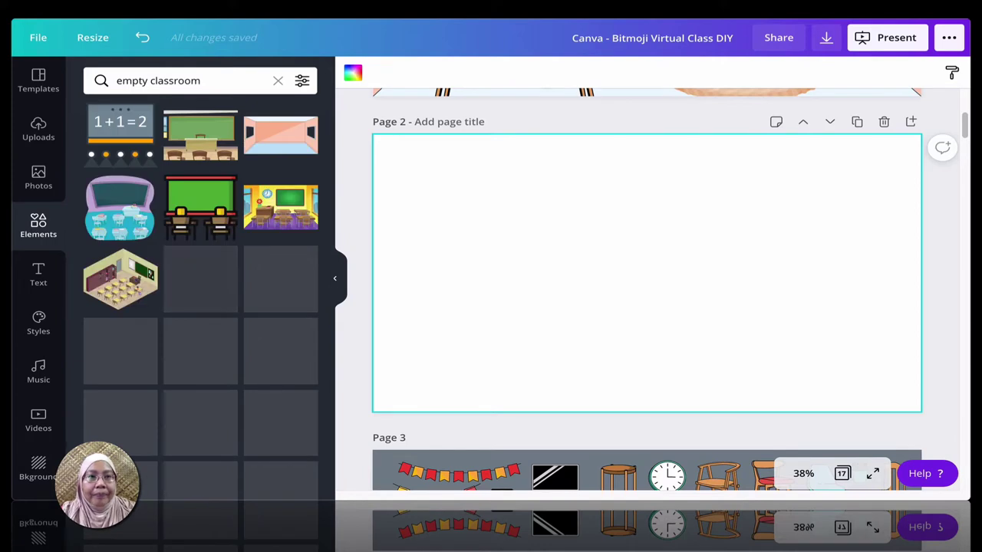
Add the pink empty classroom image to Page 2 and stretch its corners to cover the page
left_click(294, 143)
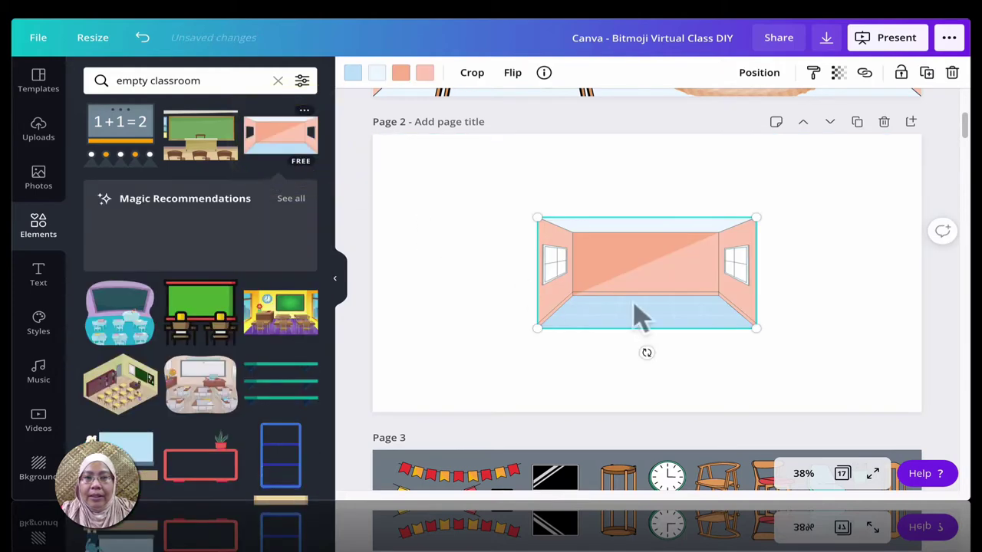
right_click(618, 248)
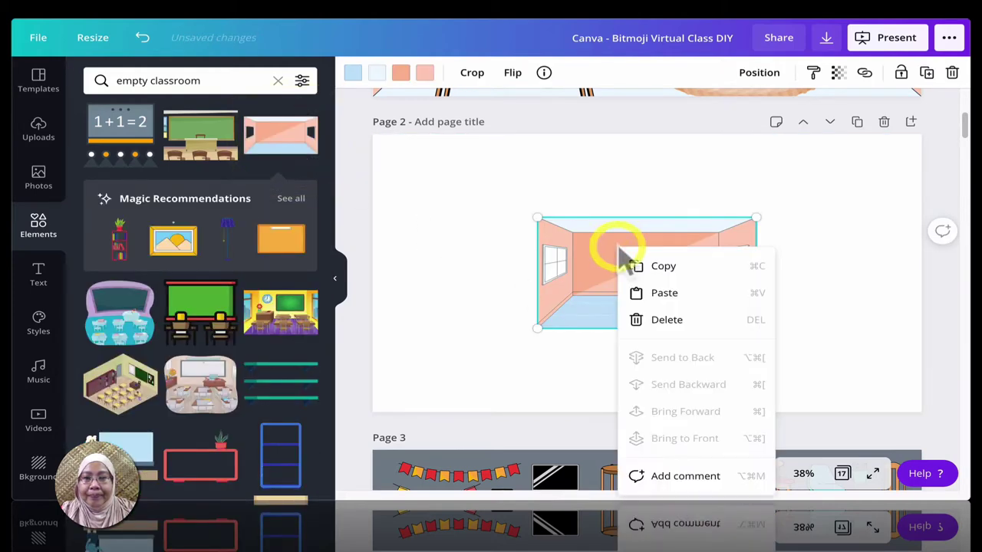
left_click_drag(535, 219, 392, 157)
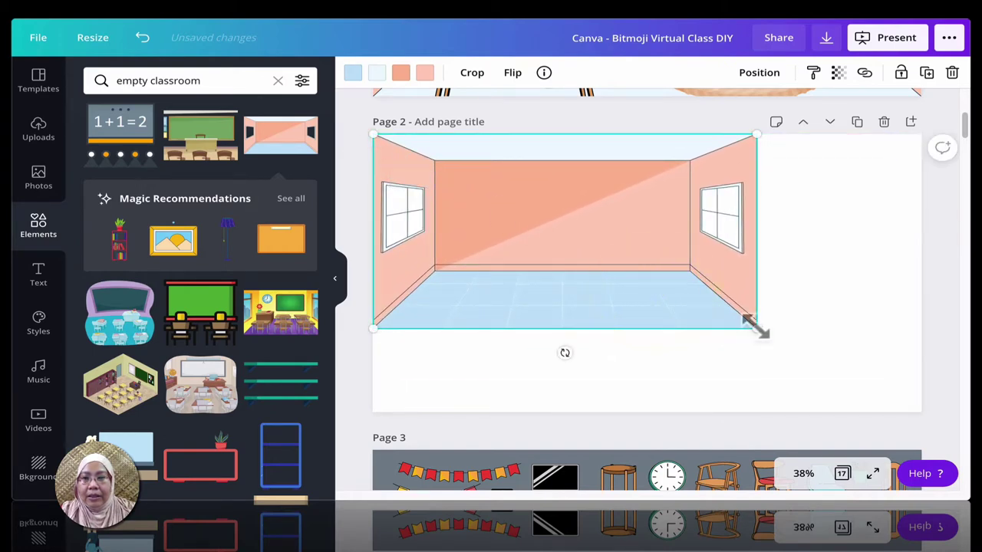
left_click_drag(801, 356, 918, 411)
left_click(944, 351)
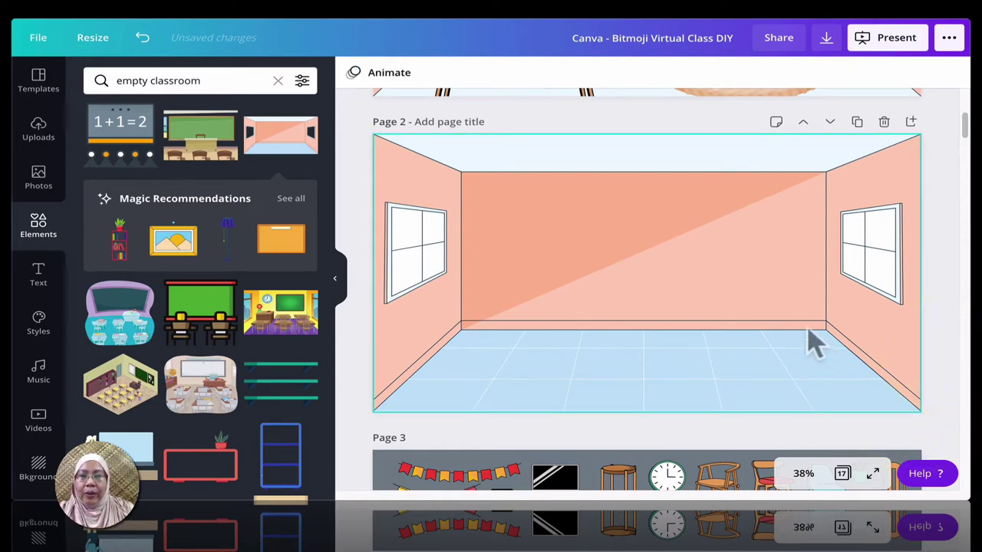
left_click(641, 263)
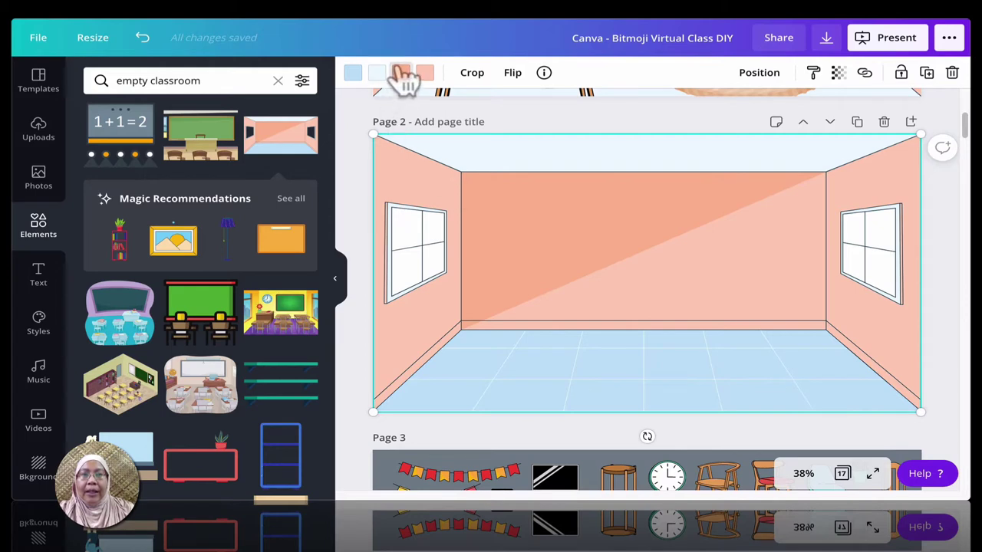
Recolour the room's salmon back wall to light peach
left_click(674, 270)
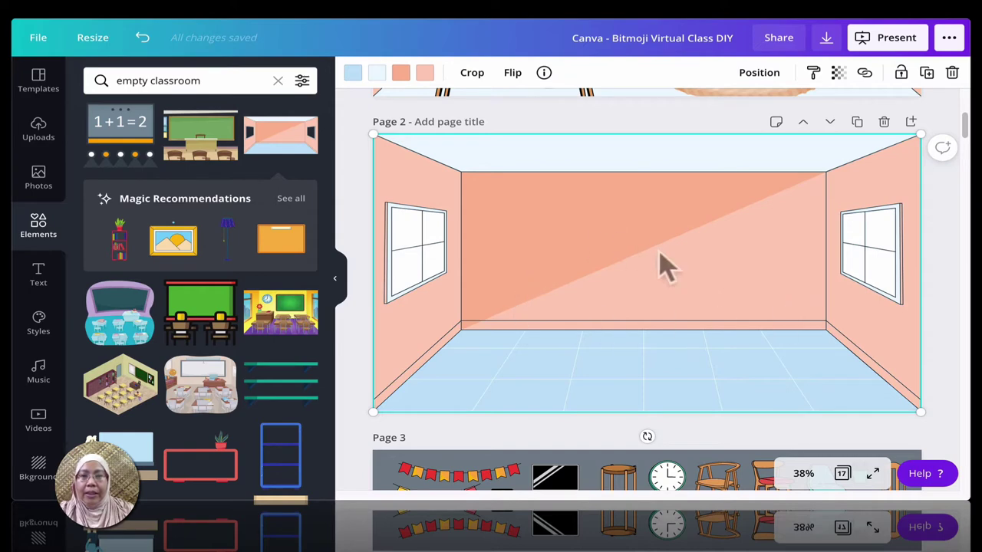
left_click(401, 74)
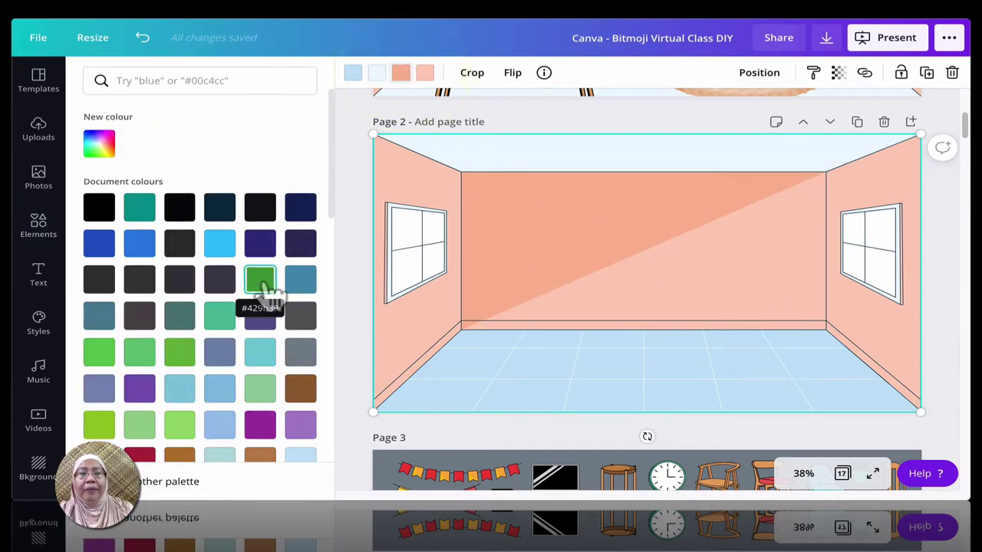
scroll(267, 292, "down", 1)
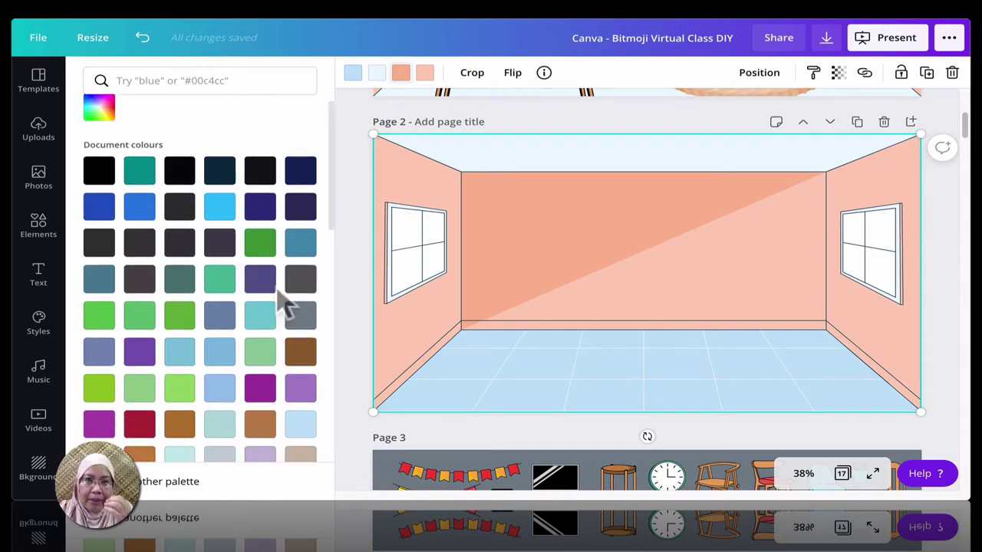
scroll(285, 300, "down", 4)
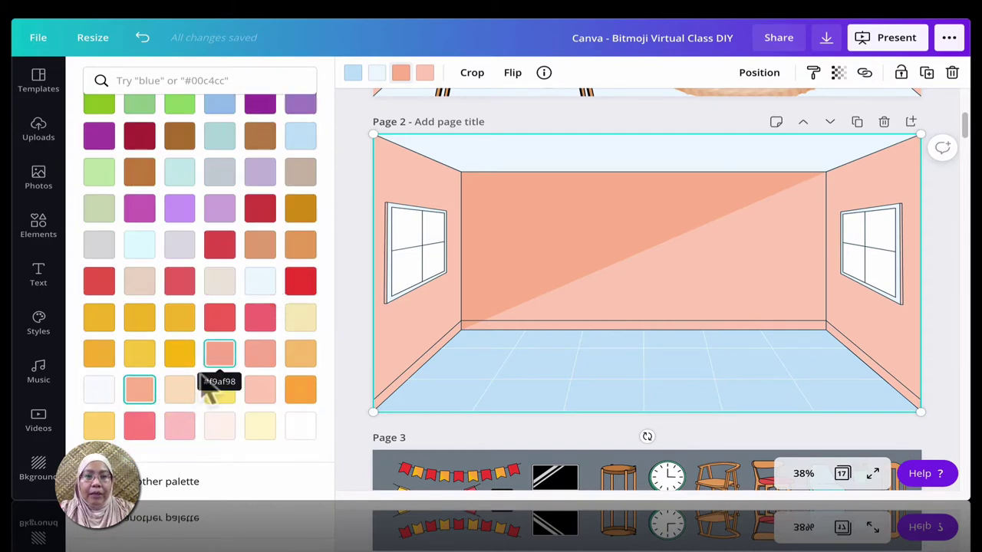
left_click(701, 265)
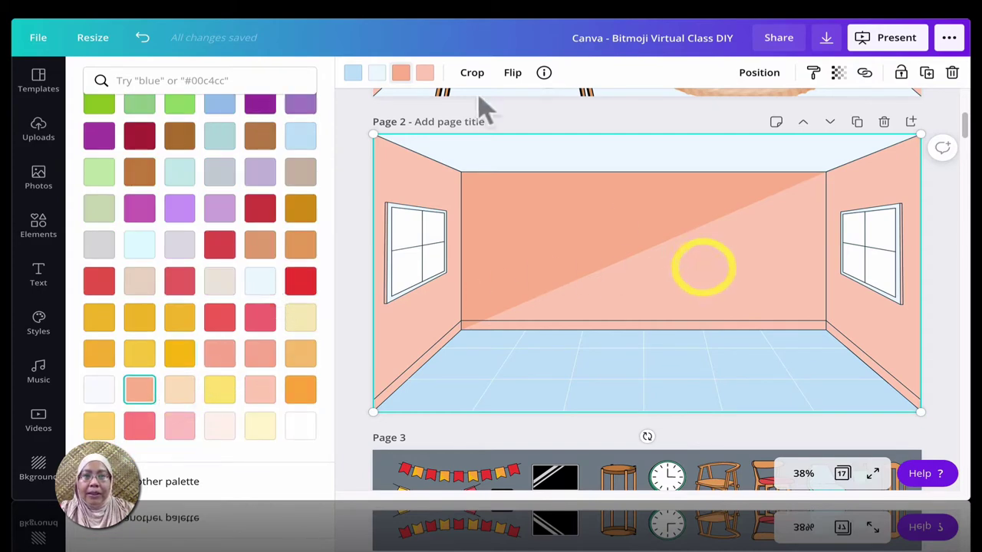
left_click(425, 73)
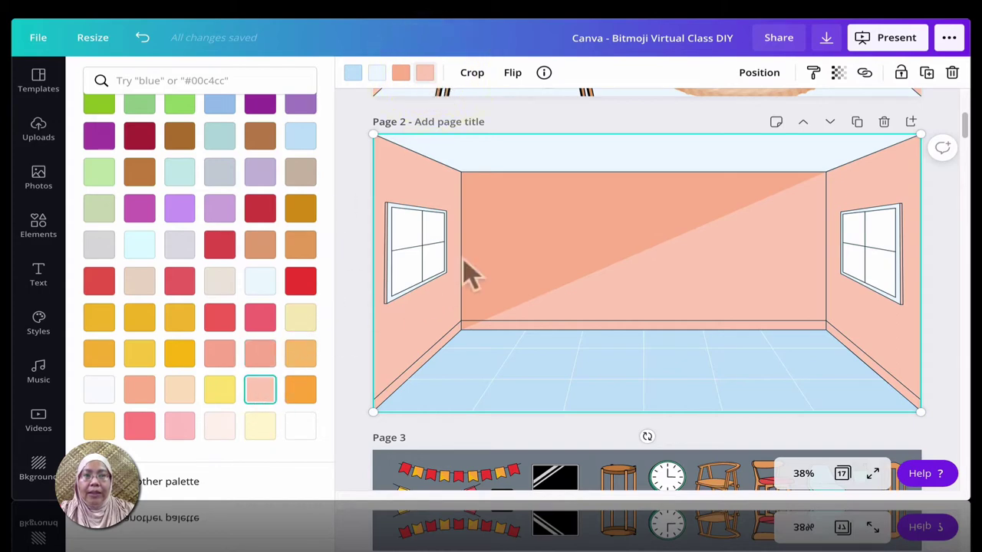
left_click(401, 73)
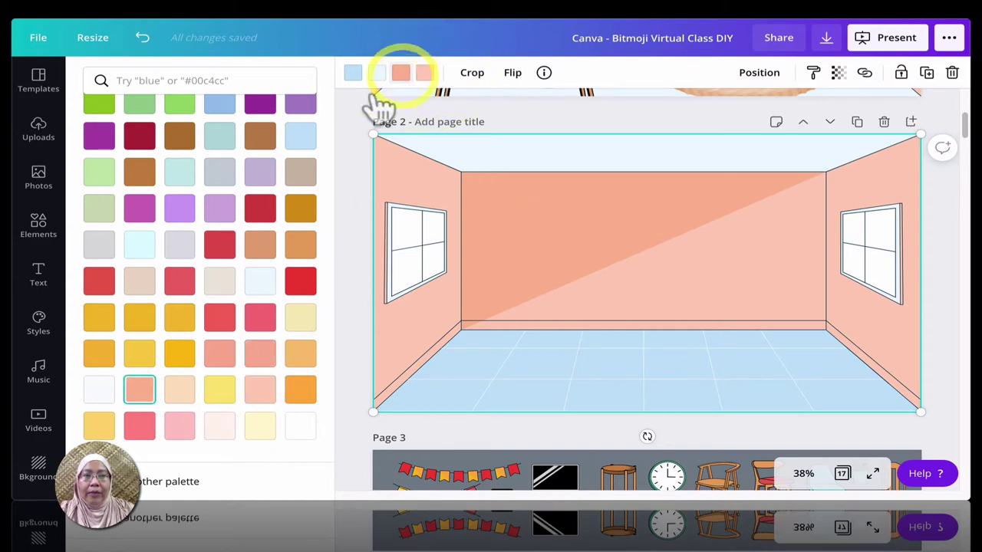
left_click(269, 397)
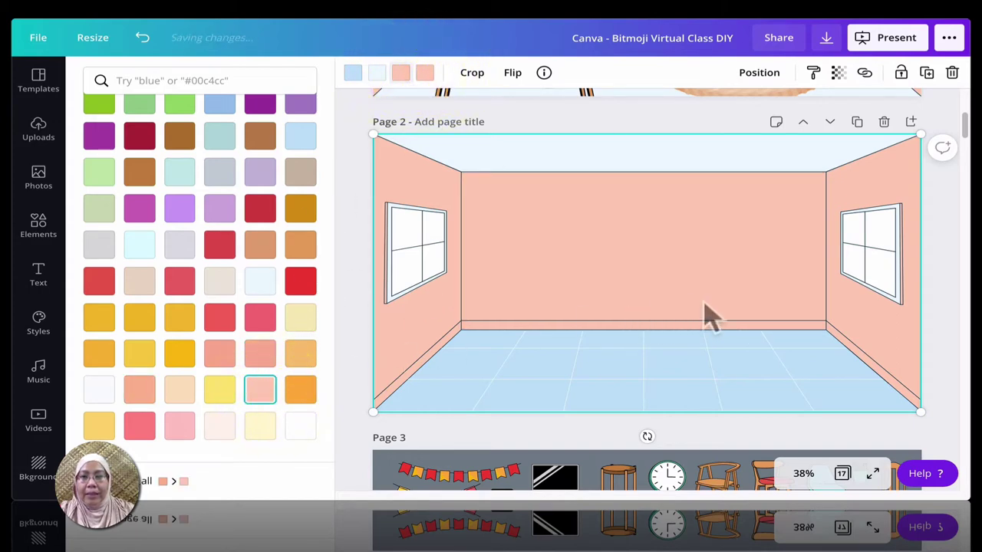
key("Escape")
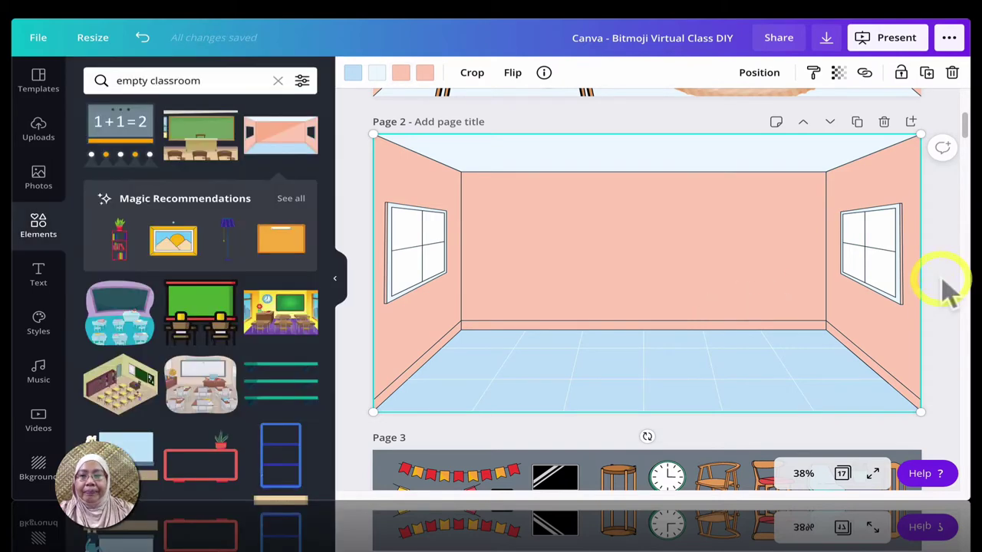
Change the room's light-blue floor colour to a light beige
left_click(351, 76)
scroll(219, 340, "down", 2)
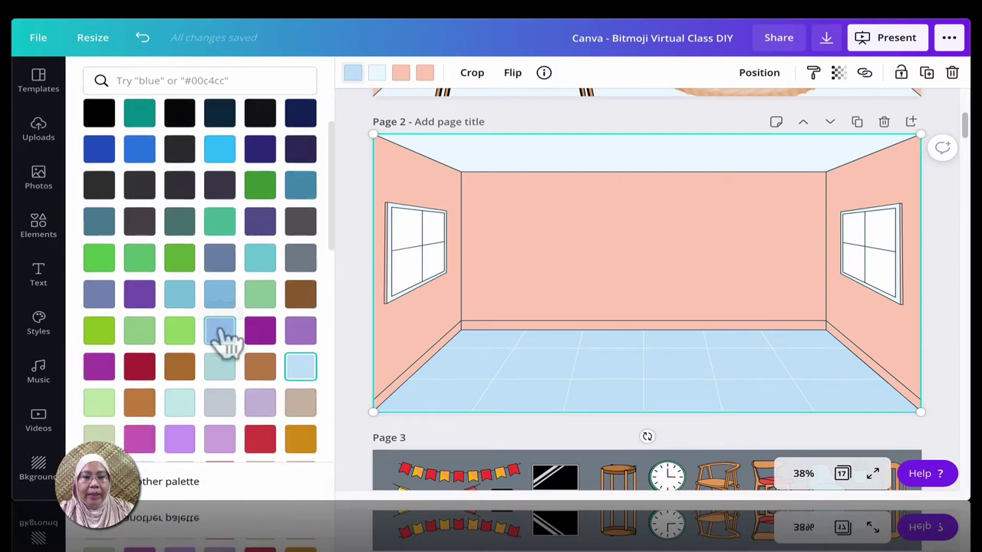
scroll(220, 339, "down", 2)
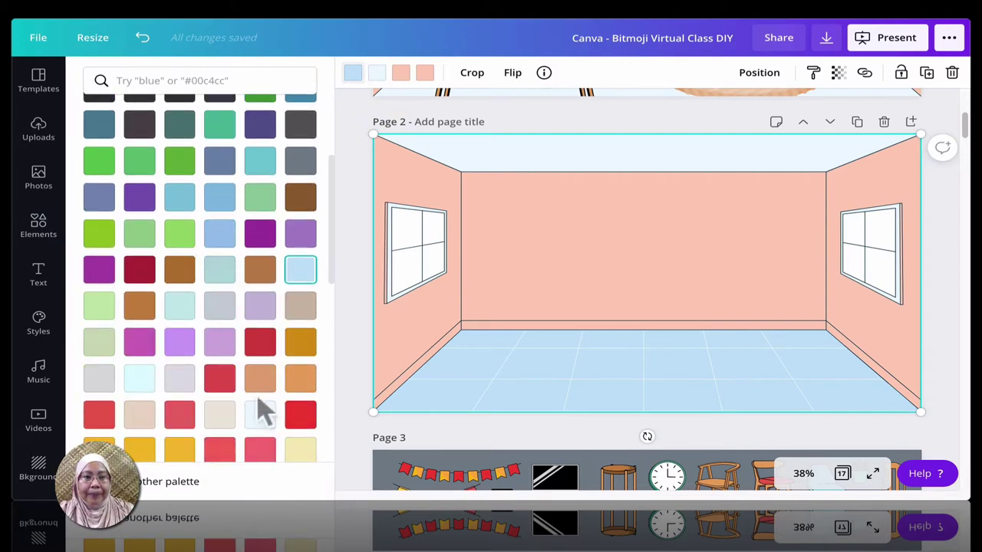
scroll(261, 403, "down", 1)
left_click(220, 379)
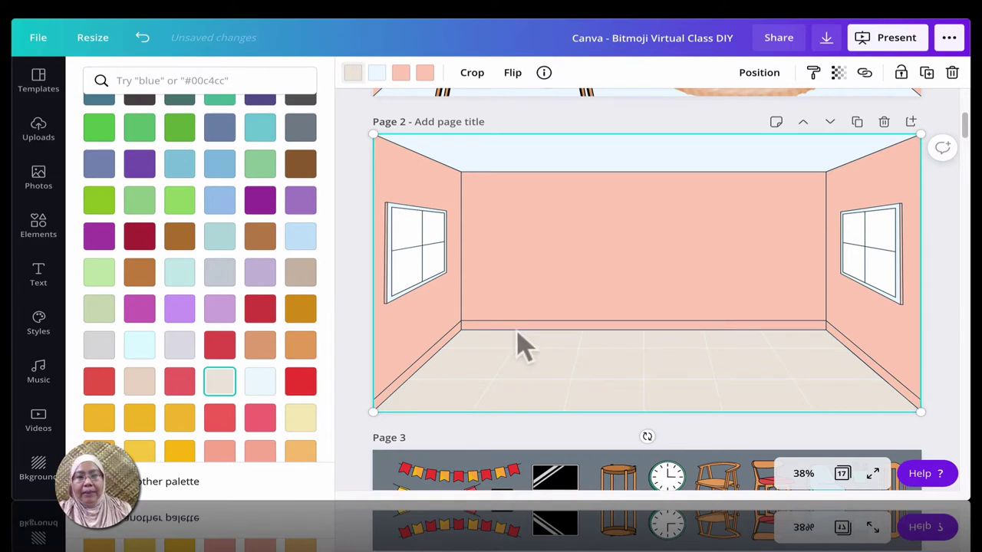
left_click(139, 383)
left_click(219, 384)
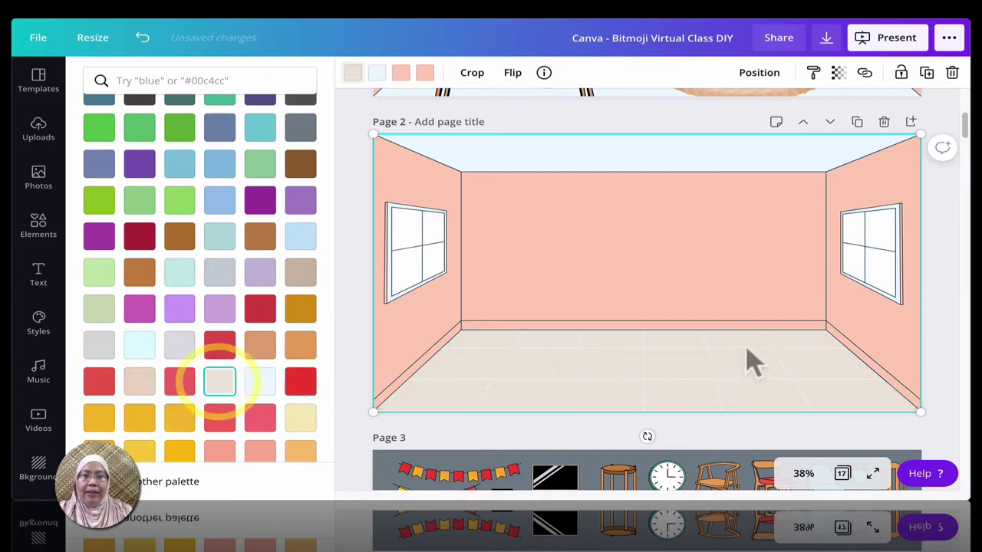
left_click(947, 322)
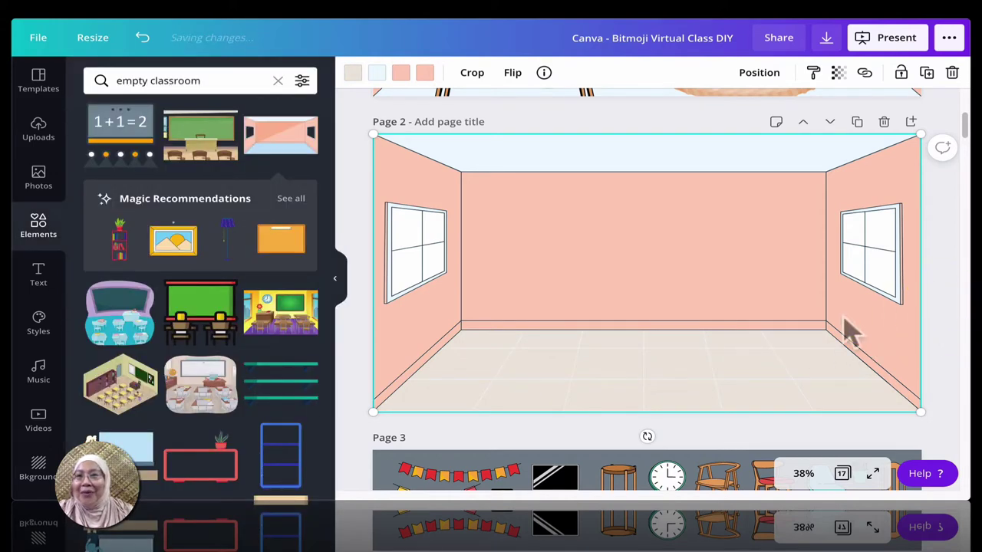
Scroll down to view the furniture clip-art sheet on Page 3
scroll(851, 330, "down", 5)
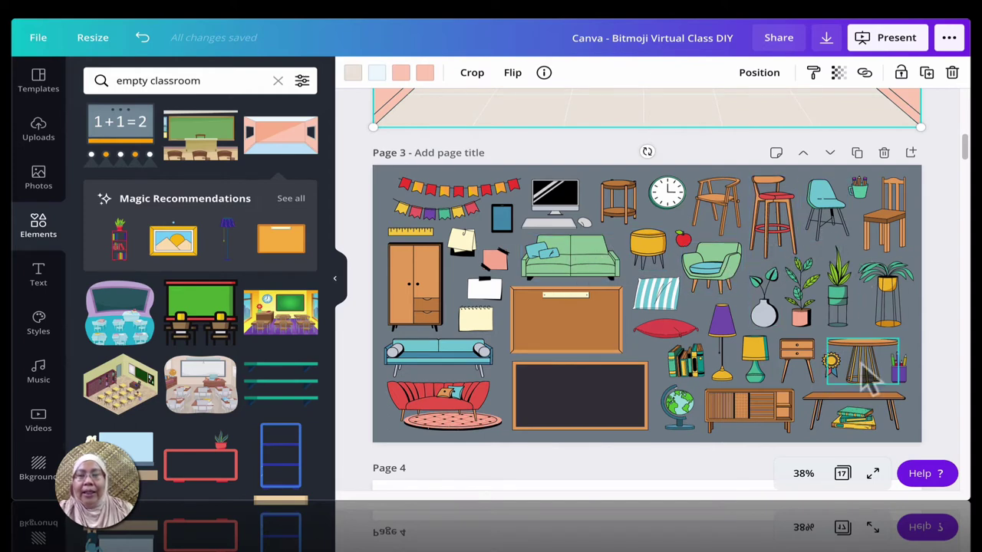
scroll(866, 376, "up", 3)
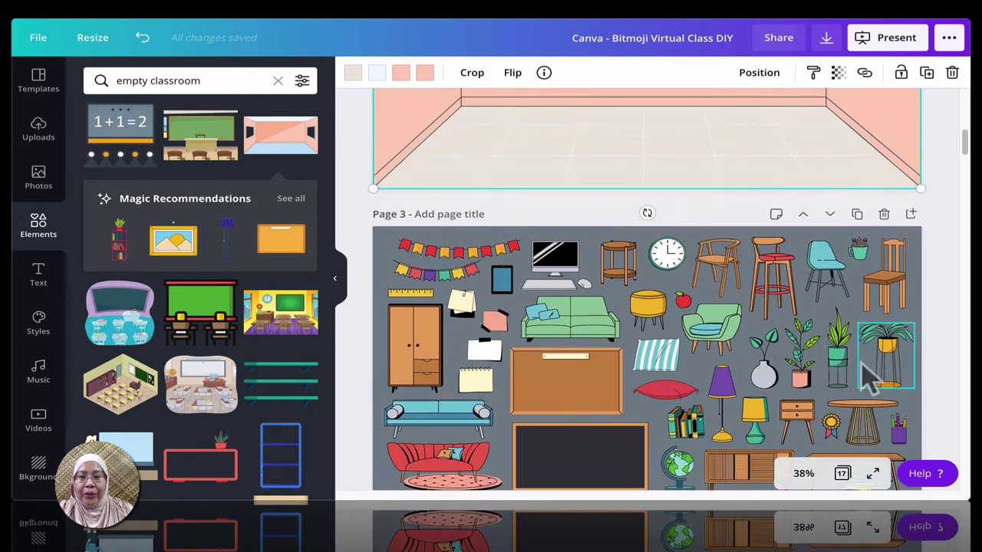
scroll(867, 376, "down", 1)
Copy the chalkboard from Page 3 and paste it onto Page 2
left_click(596, 412)
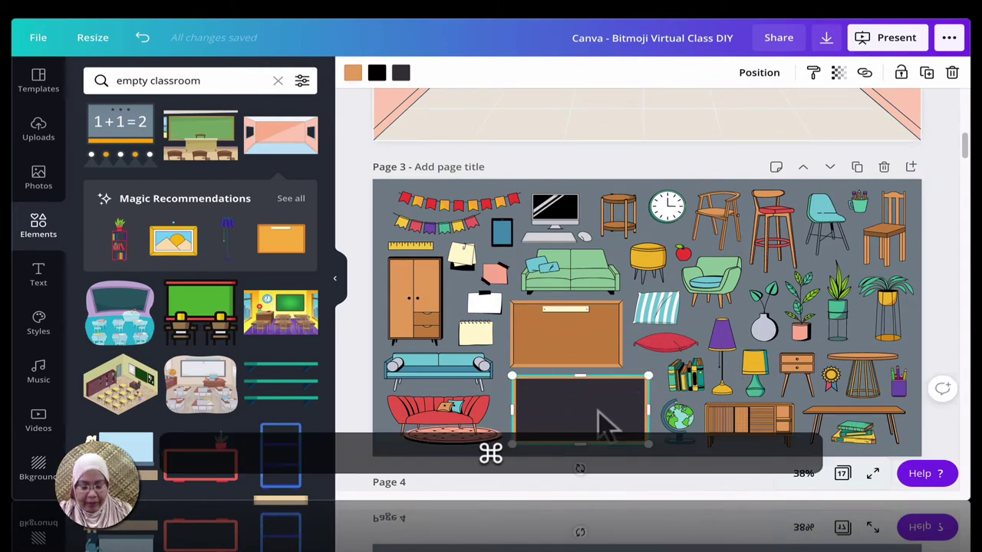
key("super+c")
scroll(698, 316, "up", 5)
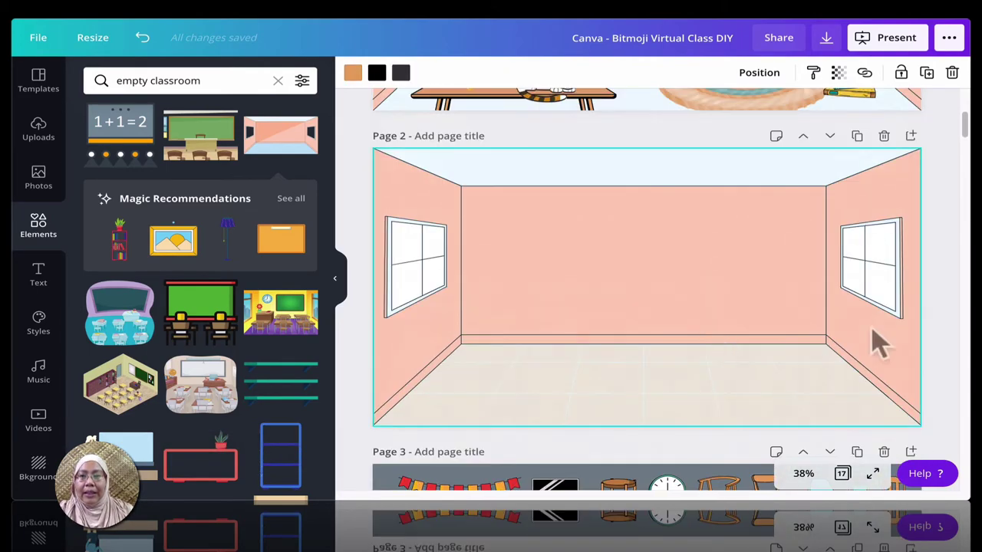
left_click(934, 295)
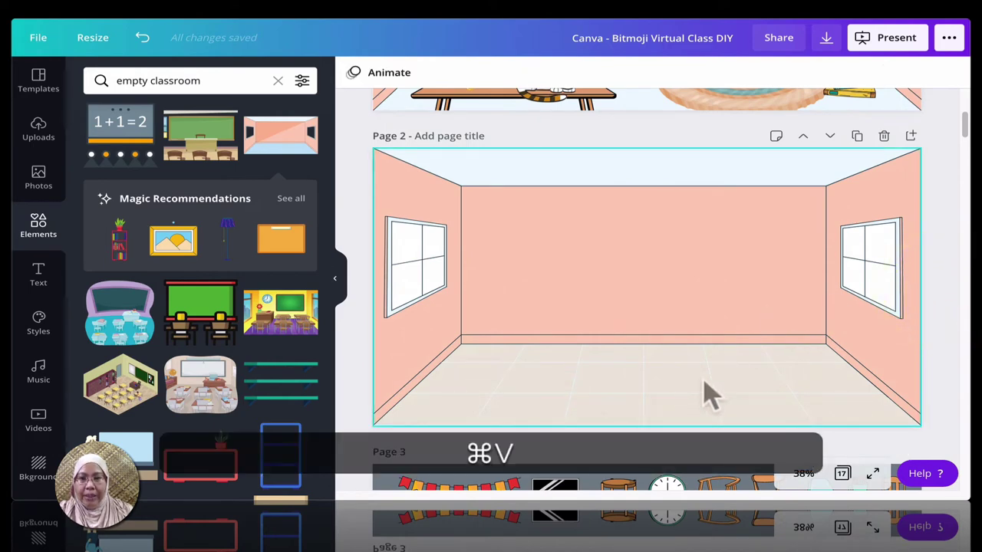
key("super+v")
Move the chalkboard onto the back wall and enlarge it to about 933 by 524
left_click_drag(598, 381, 581, 237)
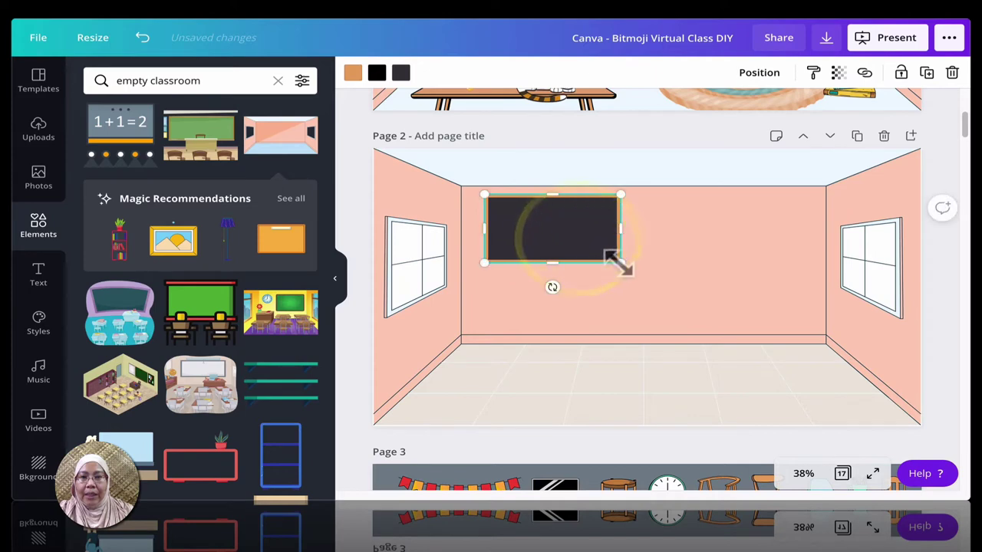
left_click_drag(618, 263, 756, 306)
left_click_drag(668, 278, 696, 290)
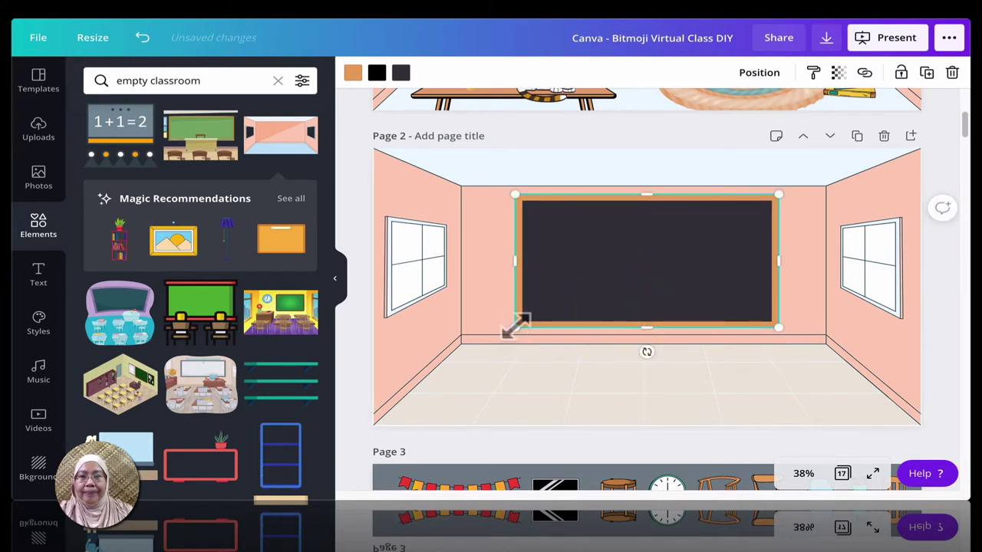
left_click_drag(515, 325, 511, 324)
left_click(942, 362)
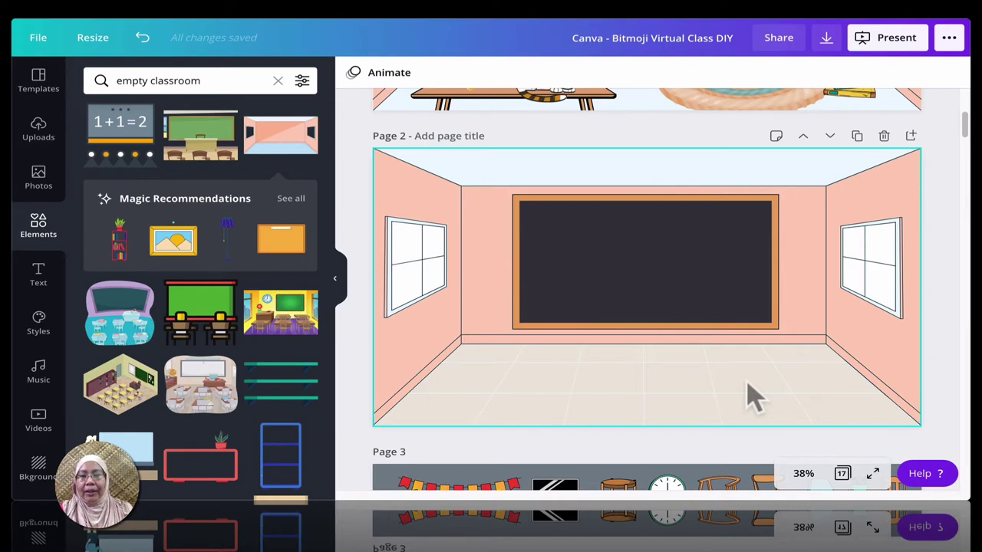
Copy the green armchair from Page 3 and paste it onto the Page 2 classroom floor
scroll(756, 398, "down", 4)
left_click(728, 403)
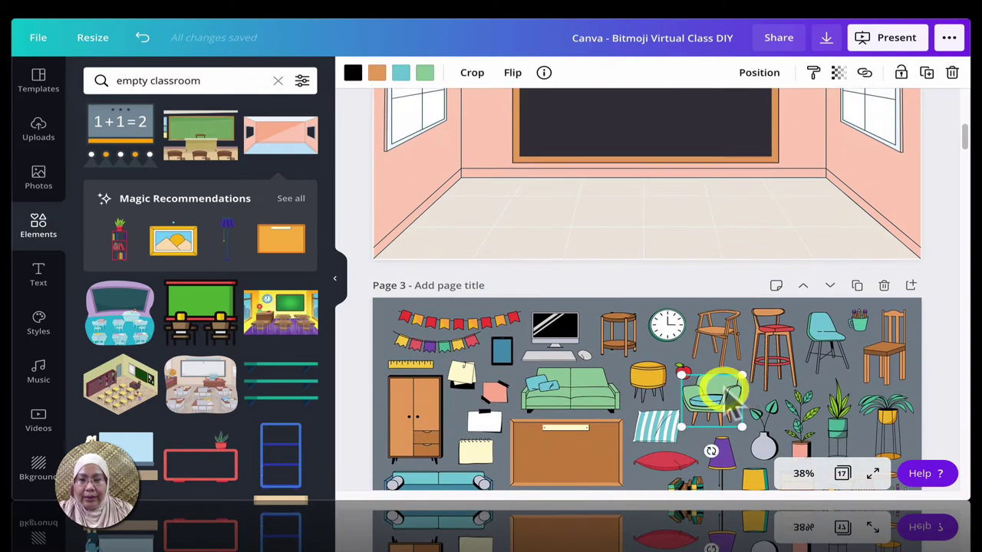
key("super+c")
scroll(774, 249, "up", 3)
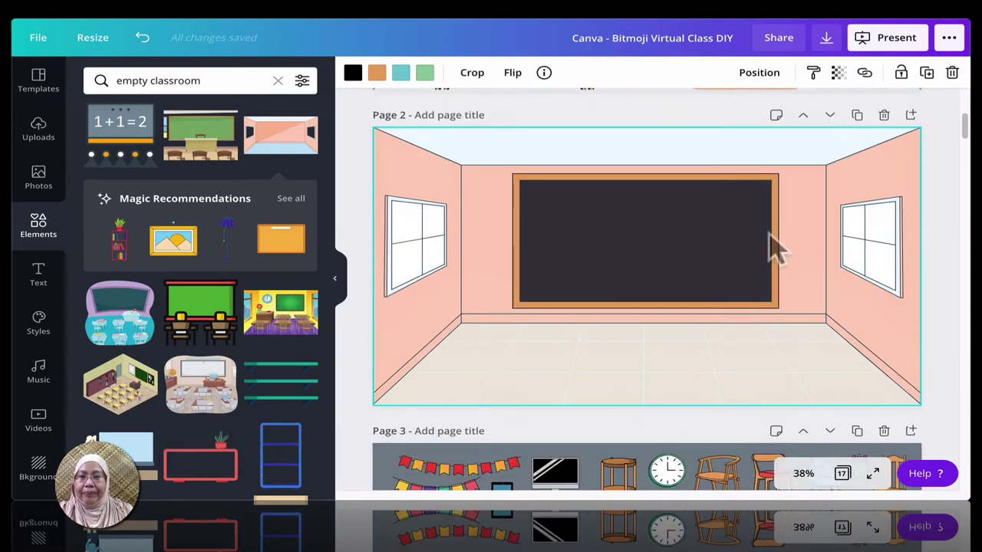
left_click(940, 307)
key("super+v")
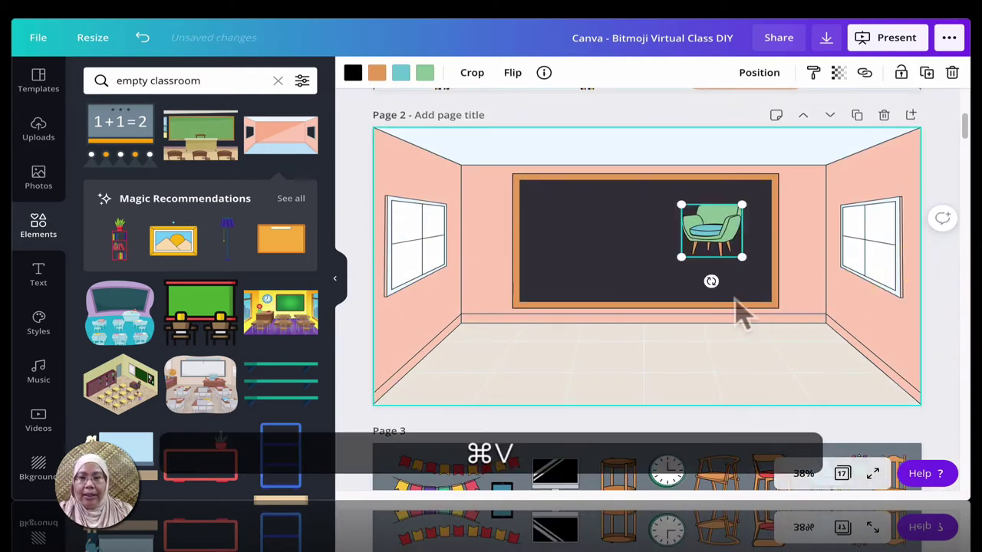
left_click_drag(710, 226, 500, 345)
Flip the armchair horizontally, enlarge it and position it on the floor's left side
left_click(512, 72)
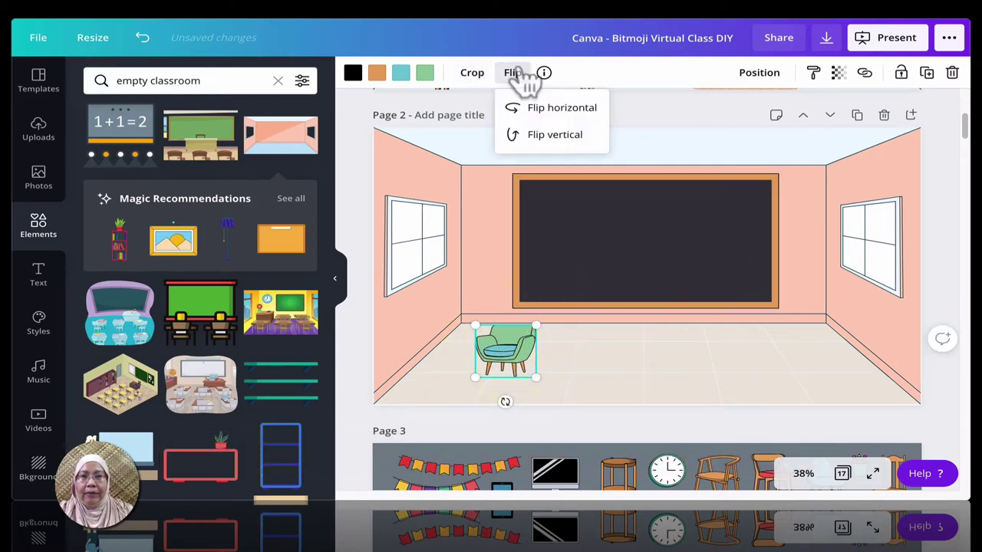
left_click(537, 107)
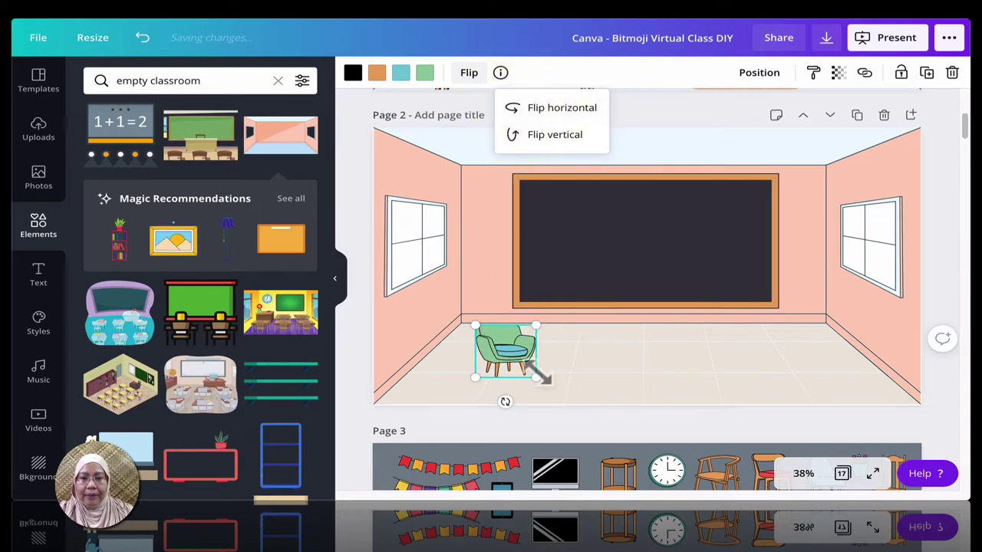
left_click_drag(470, 317, 442, 290)
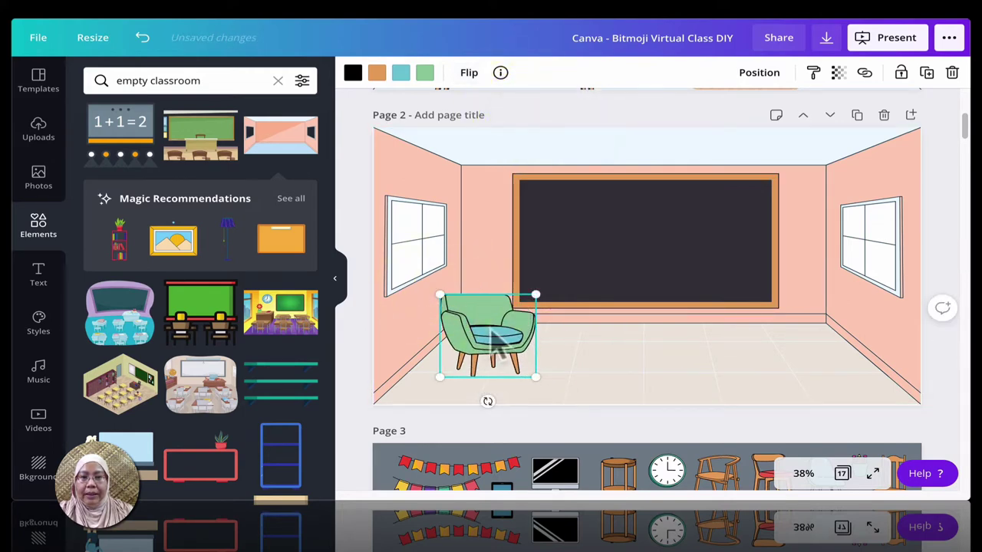
left_click_drag(497, 333, 503, 341)
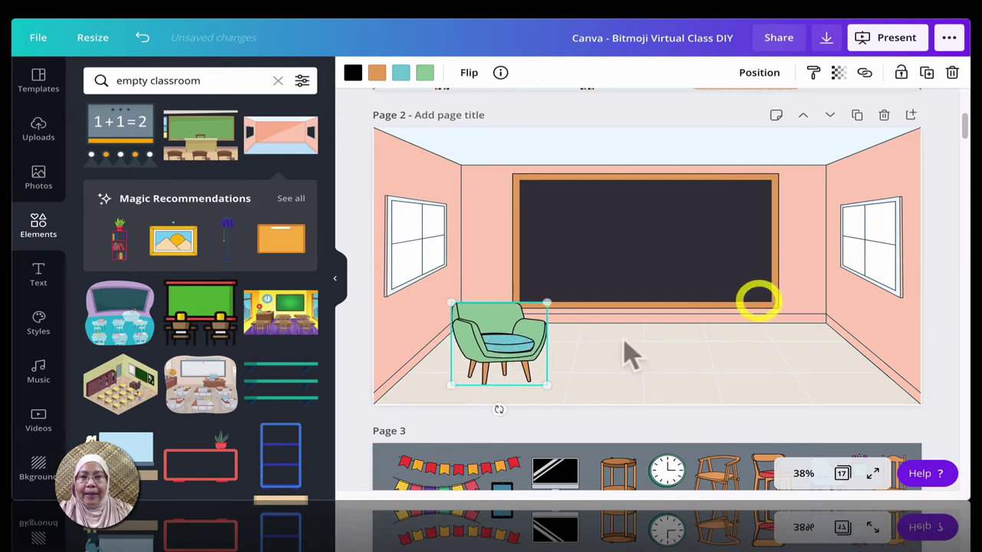
left_click(943, 284)
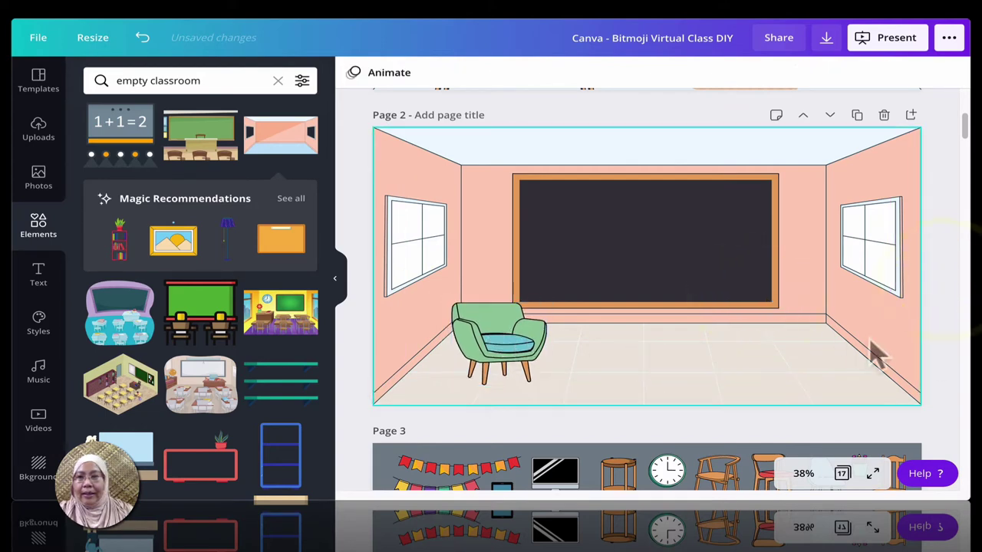
left_click(866, 339)
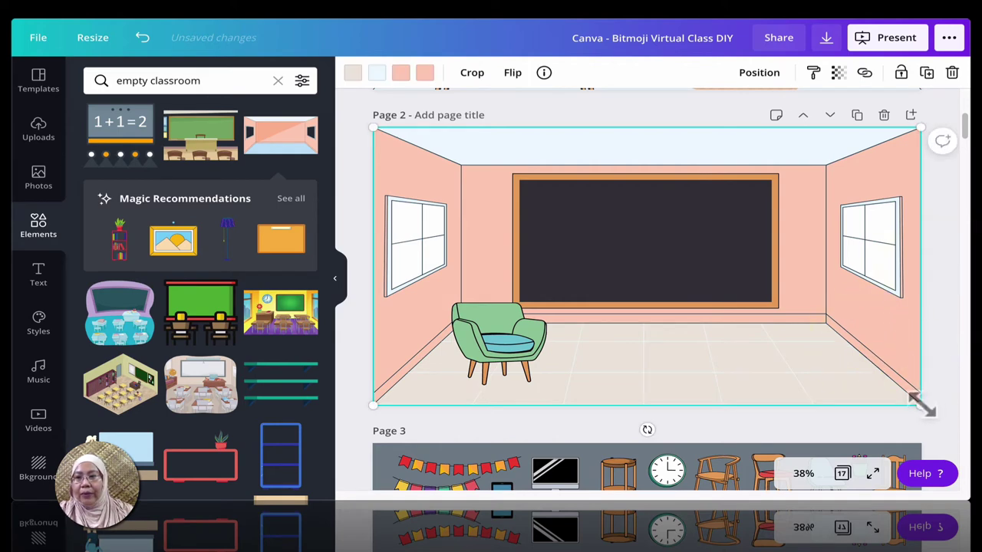
left_click_drag(920, 404, 917, 402)
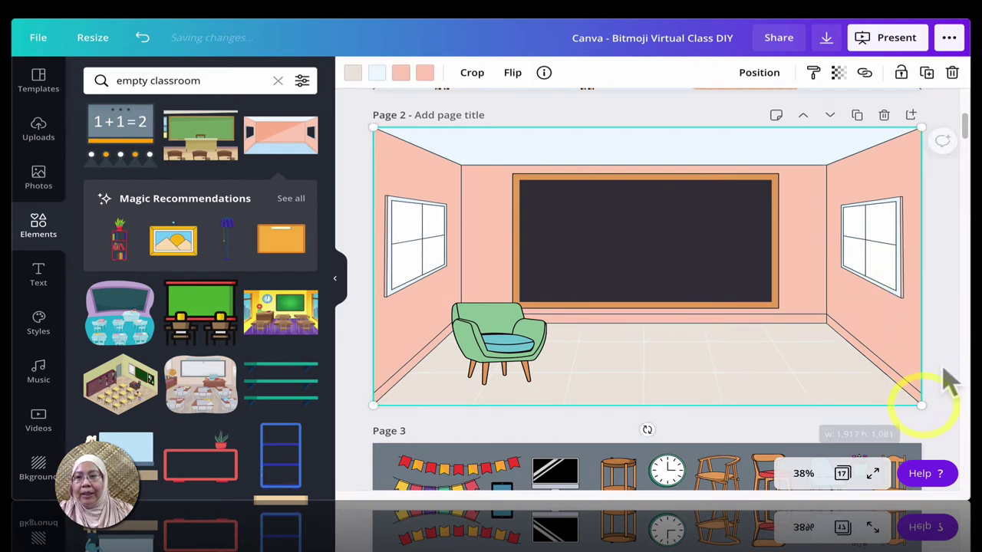
left_click(943, 373)
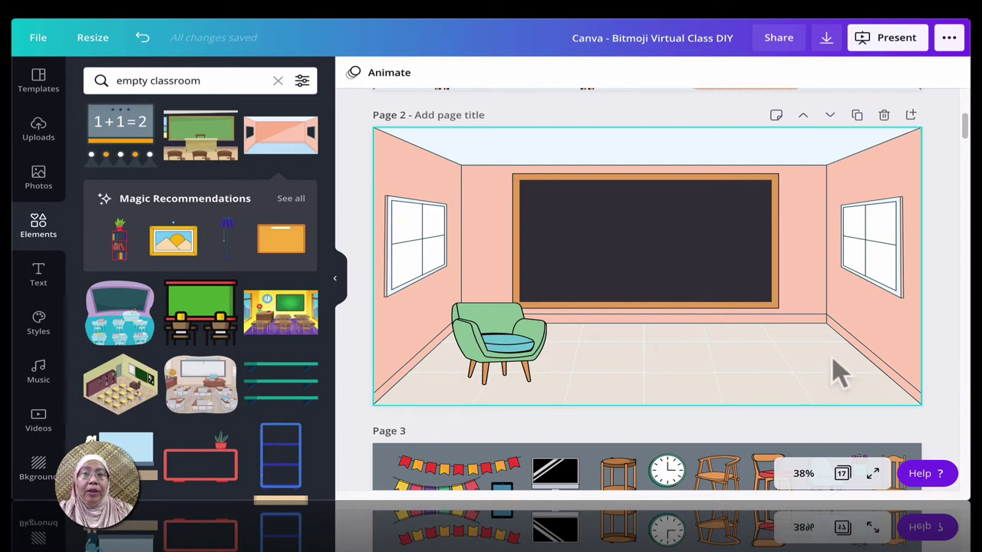
Copy the yellow-pot plant from Page 3 and paste it onto Page 2
scroll(839, 374, "down", 3)
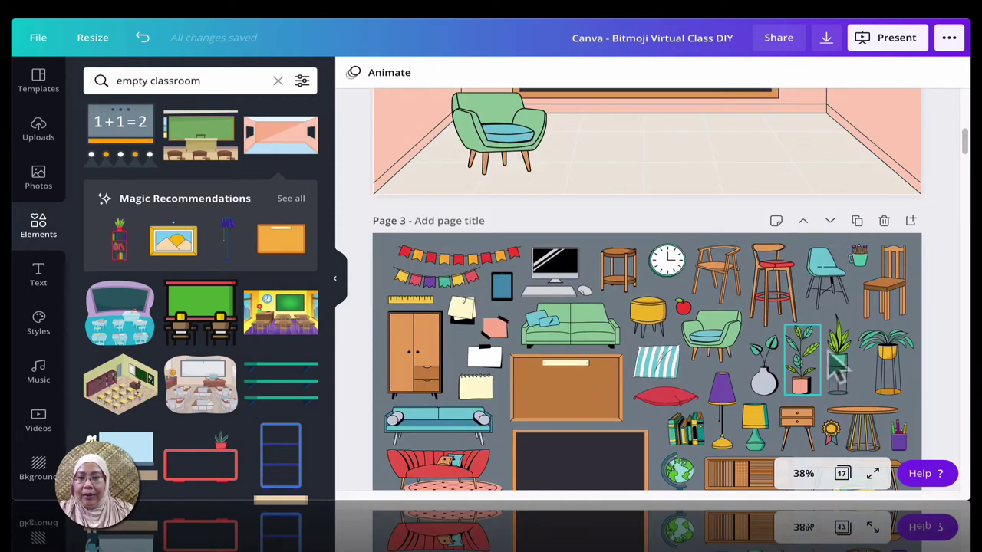
left_click(901, 375)
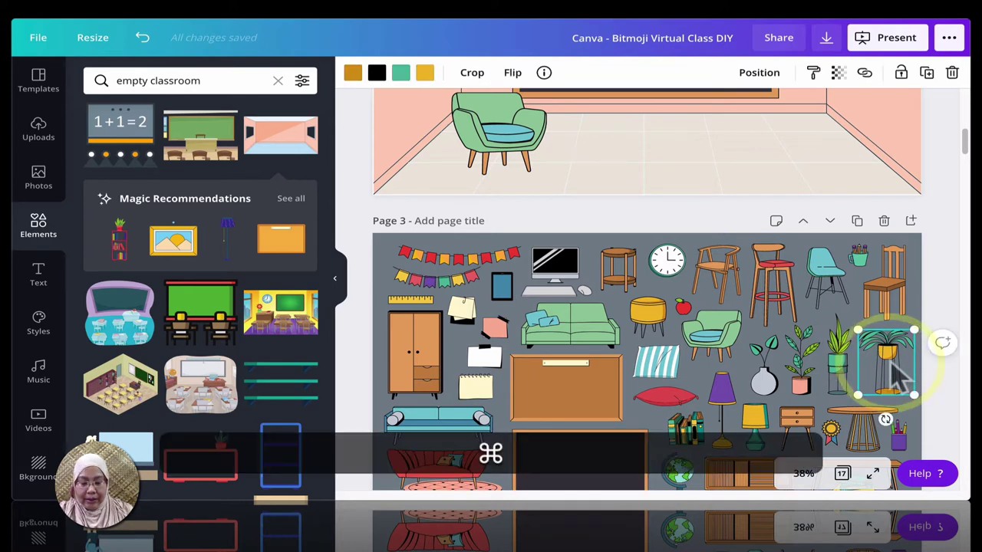
key("super+c")
scroll(893, 322, "up", 3)
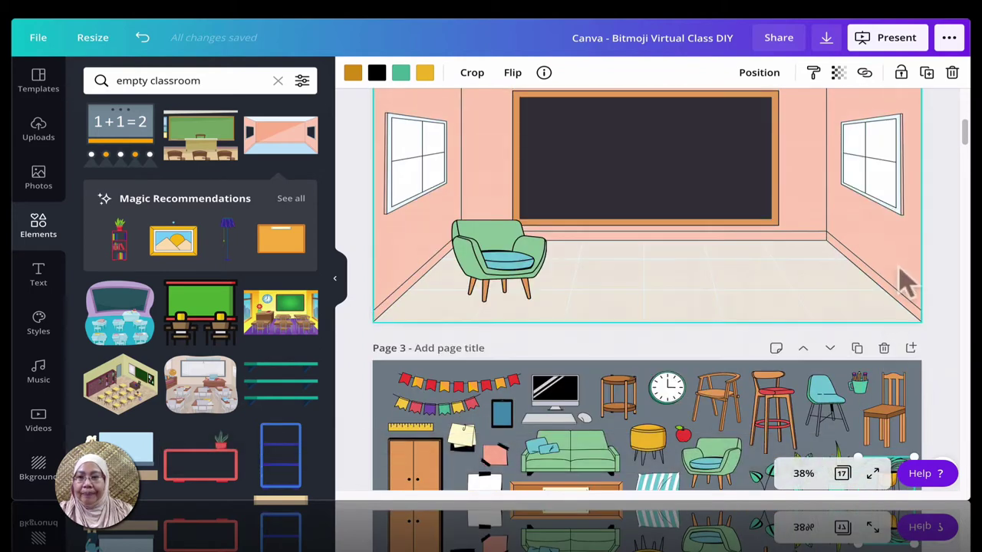
left_click(952, 261)
left_click(867, 269)
key("super+v")
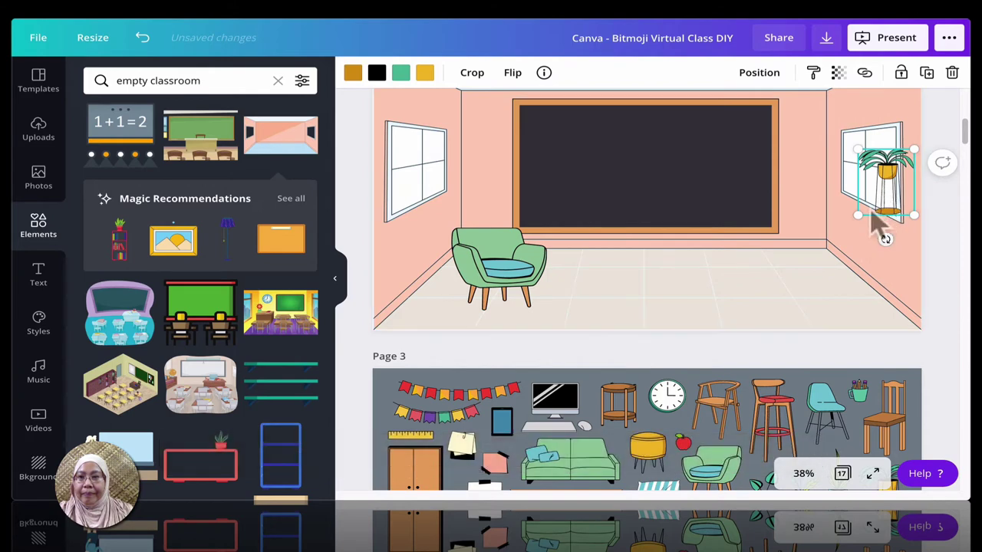
Resize the potted plant and place it in the corner beside the right window
left_click_drag(857, 216, 820, 255)
left_click_drag(883, 195, 817, 189)
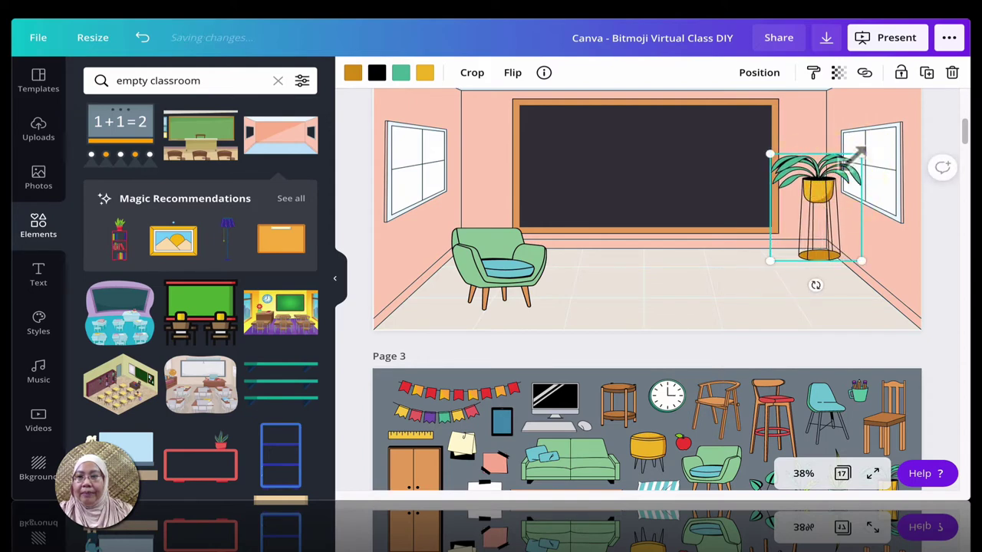
left_click_drag(861, 154, 838, 169)
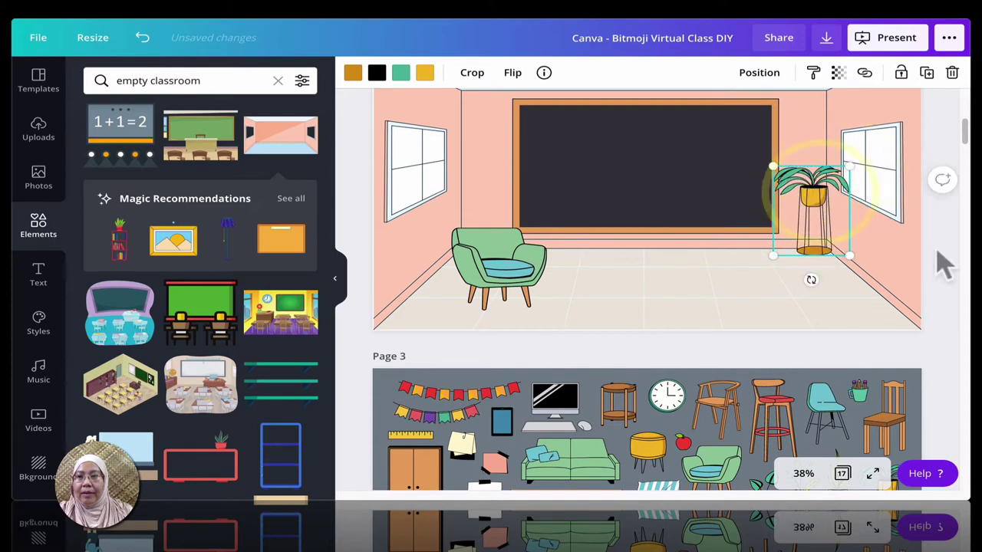
left_click(913, 261)
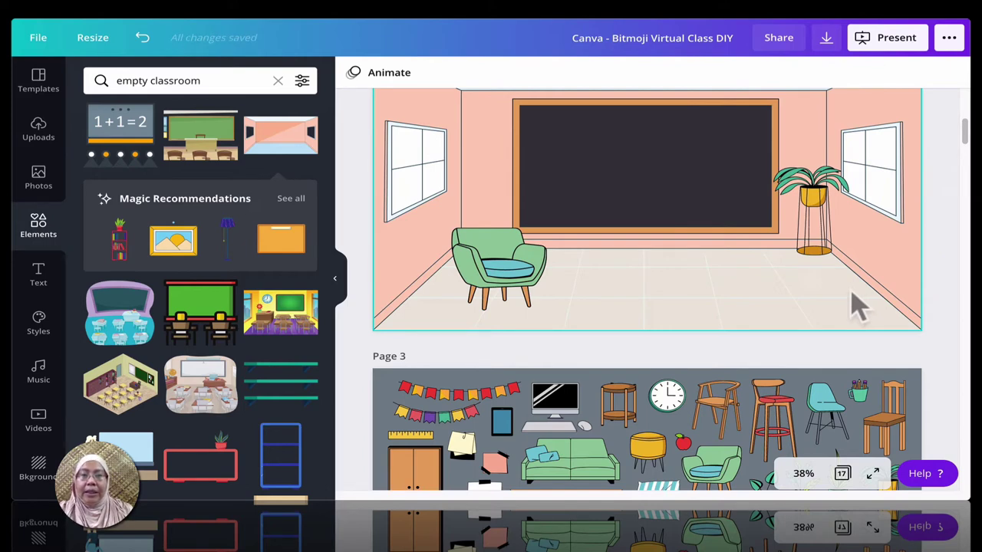
left_click(887, 258)
scroll(872, 345, "down", 3)
Place the table with stacked books on the classroom floor and move the green armchair slightly up
left_click(857, 433)
scroll(844, 345, "up", 3)
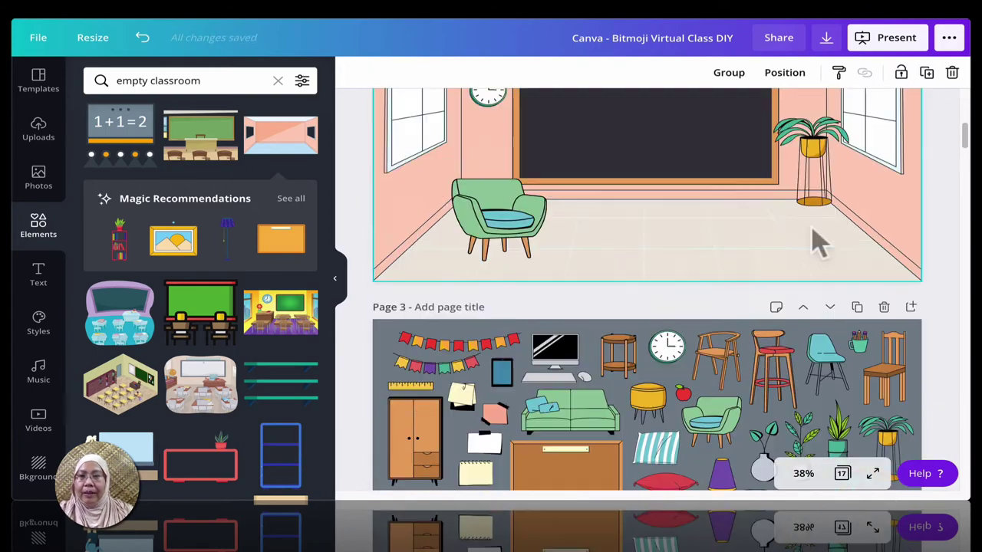
left_click(833, 263)
scroll(767, 231, "up", 2)
left_click(620, 162)
left_click(384, 375)
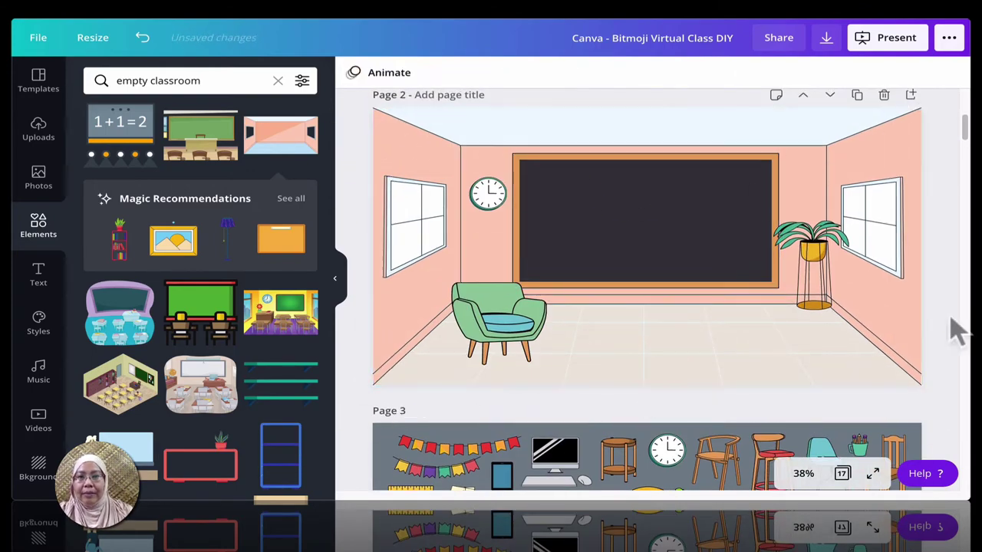
left_click_drag(955, 329, 745, 329)
left_click(777, 333)
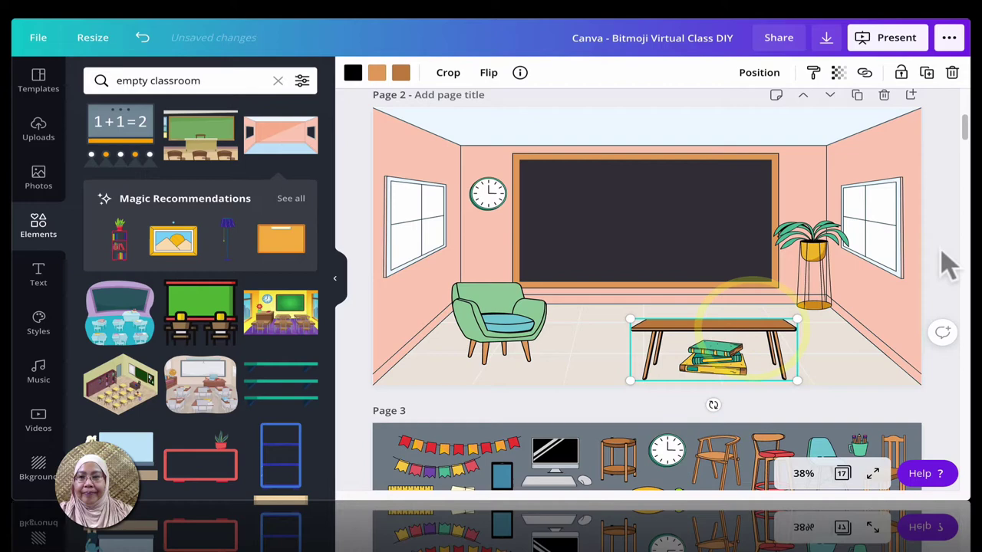
left_click(945, 259)
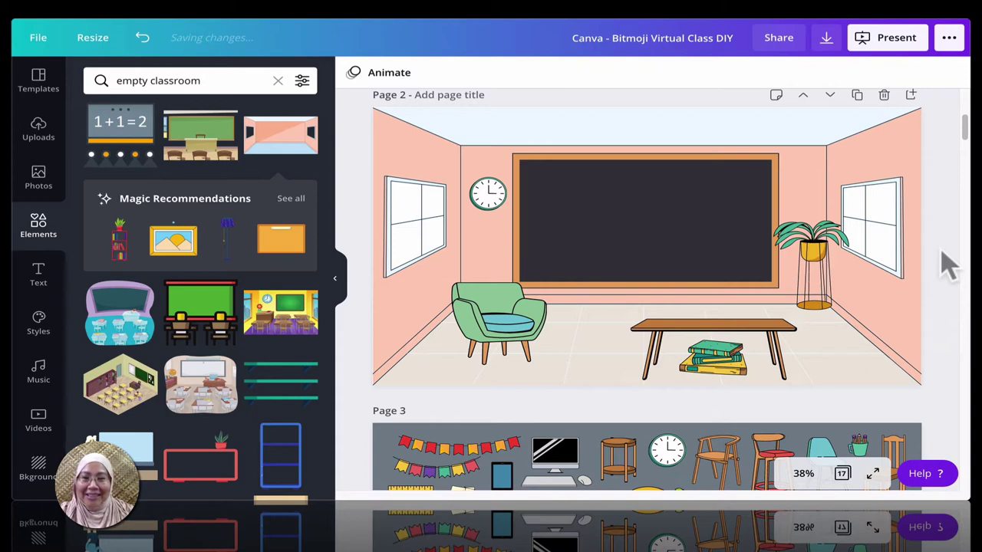
left_click_drag(520, 329, 529, 313)
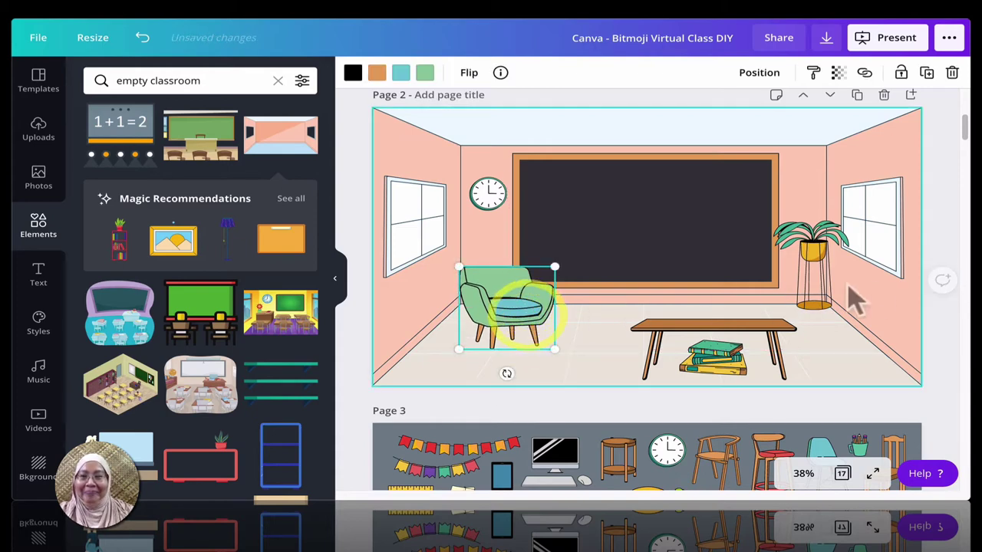
left_click(950, 255)
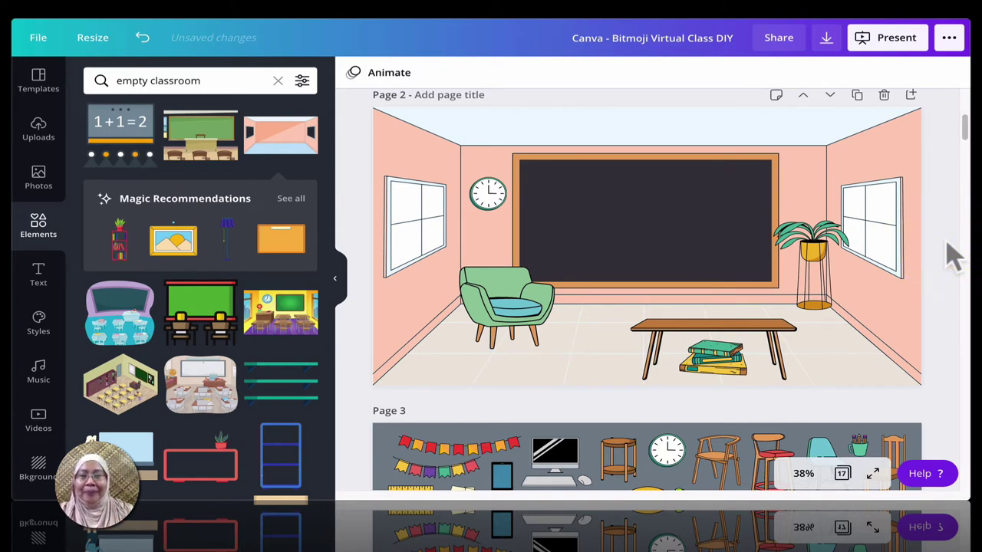
scroll(821, 345, "down", 2)
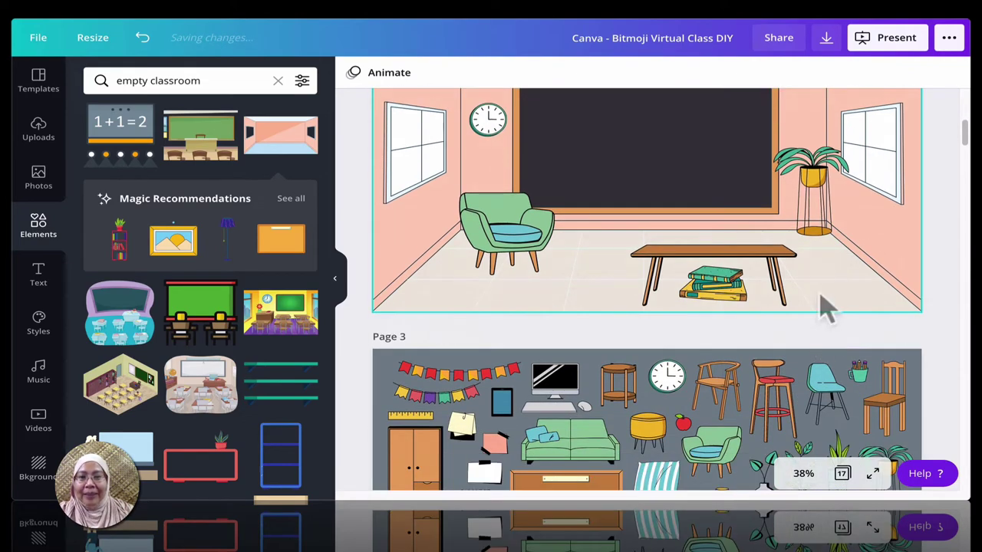
scroll(825, 303, "up", 7)
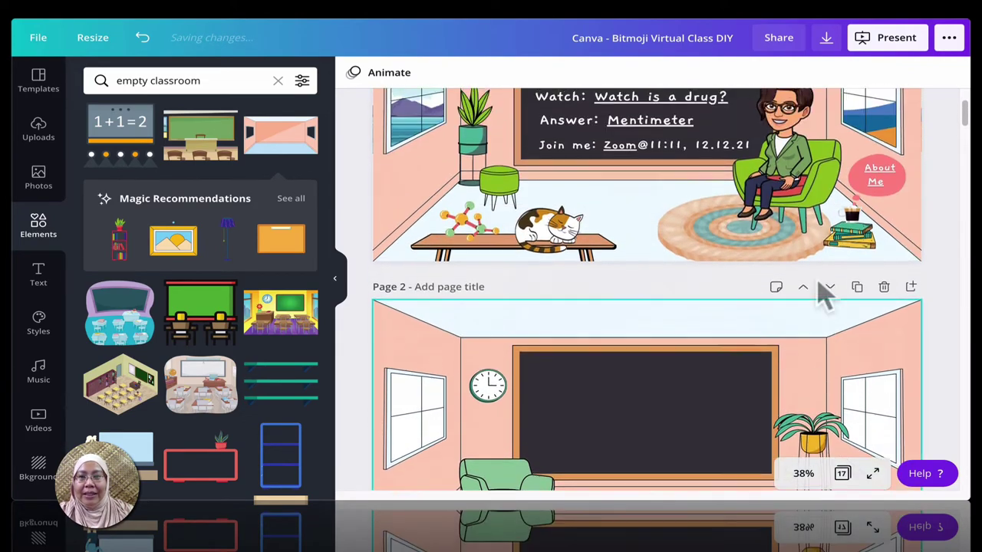
scroll(825, 295, "up", 2)
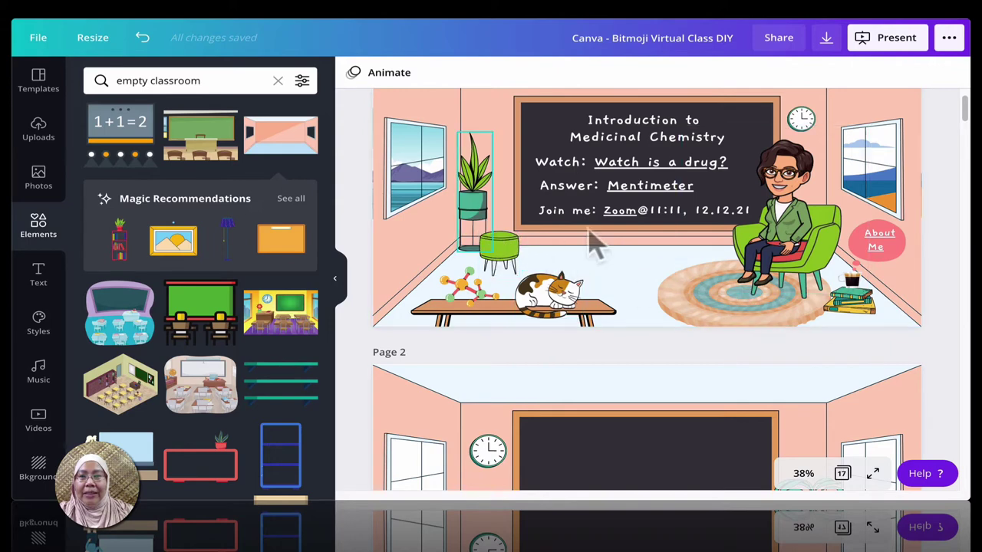
scroll(883, 284, "down", 4)
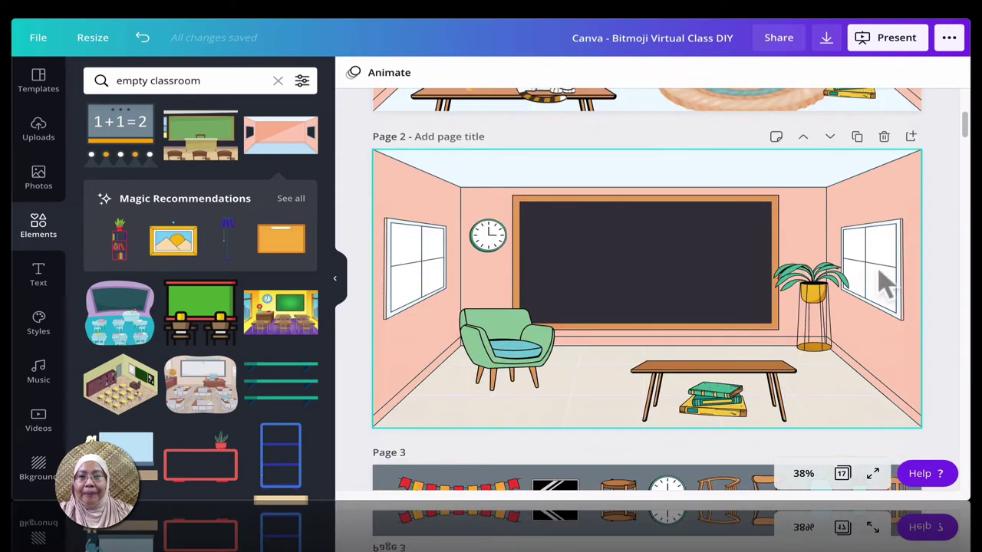
scroll(884, 284, "down", 1)
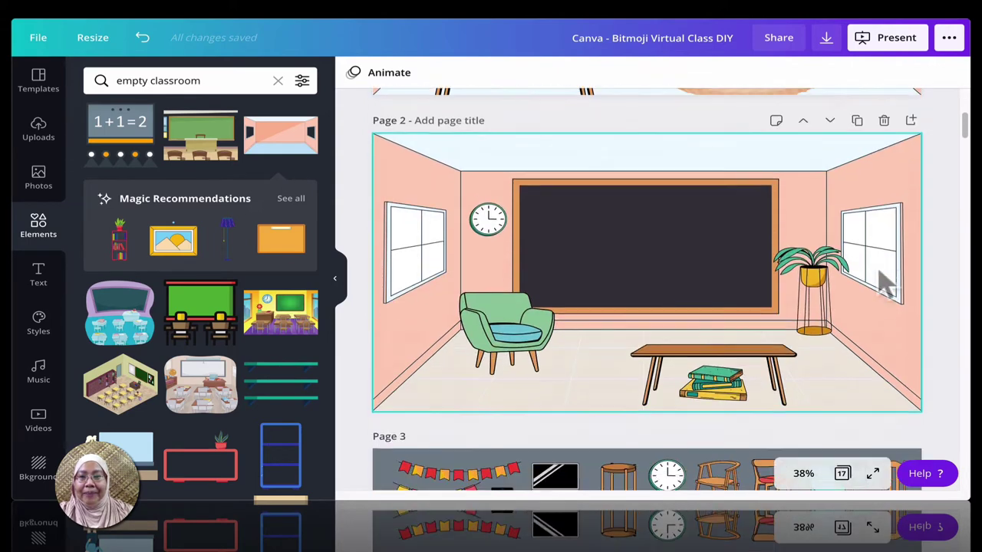
Search the Elements library for coffee graphics and scroll through the results
left_click(35, 222)
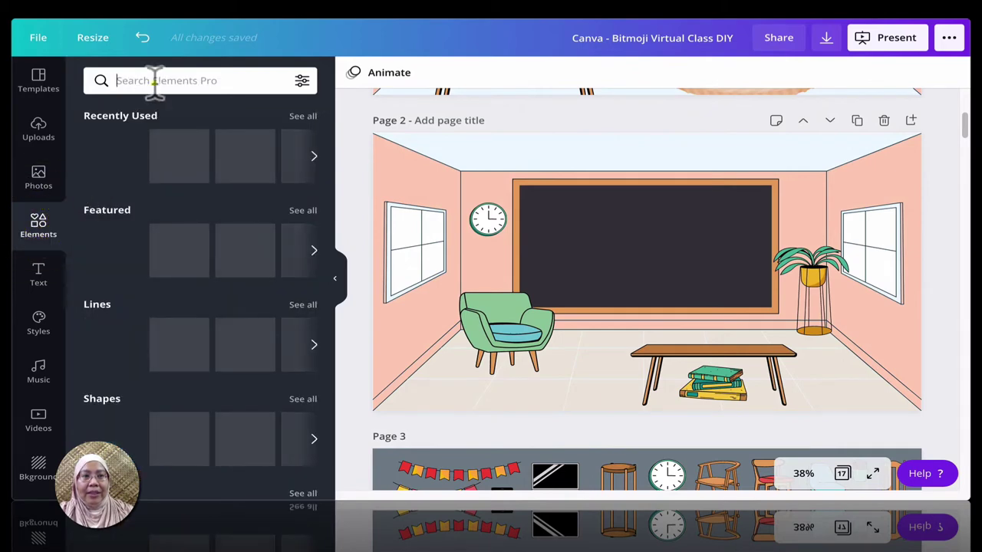
left_click(157, 80)
type("co")
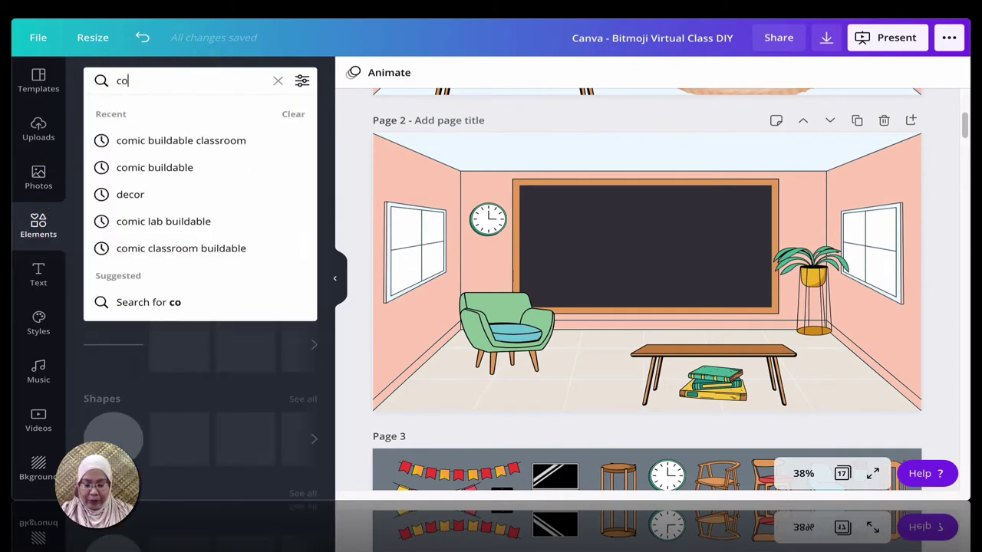
type("ffee\\")
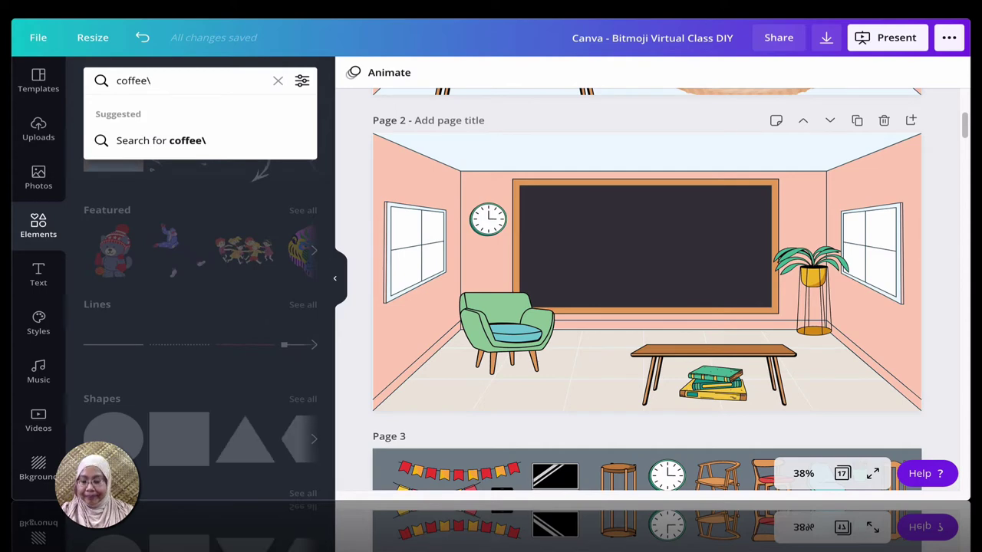
key("Return")
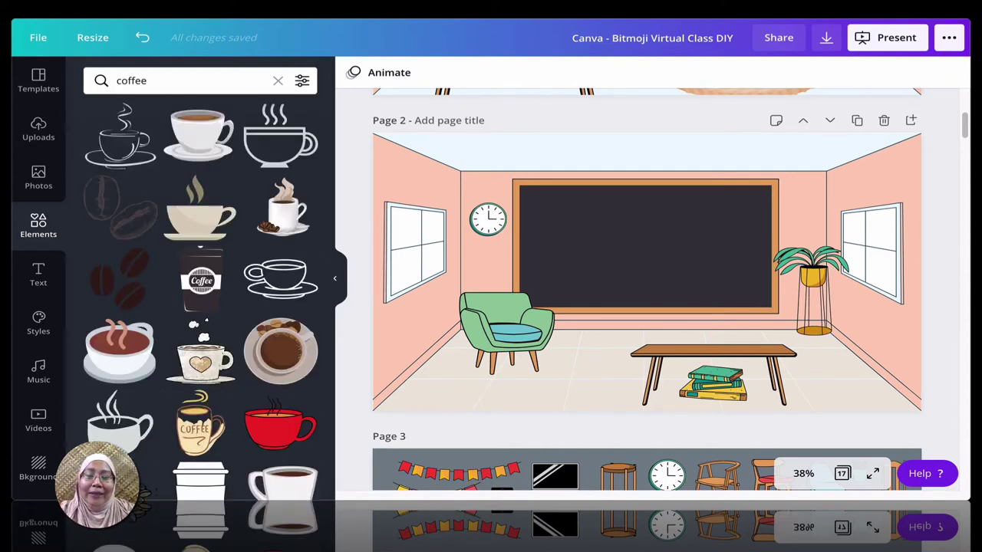
scroll(199, 314, "down", 5)
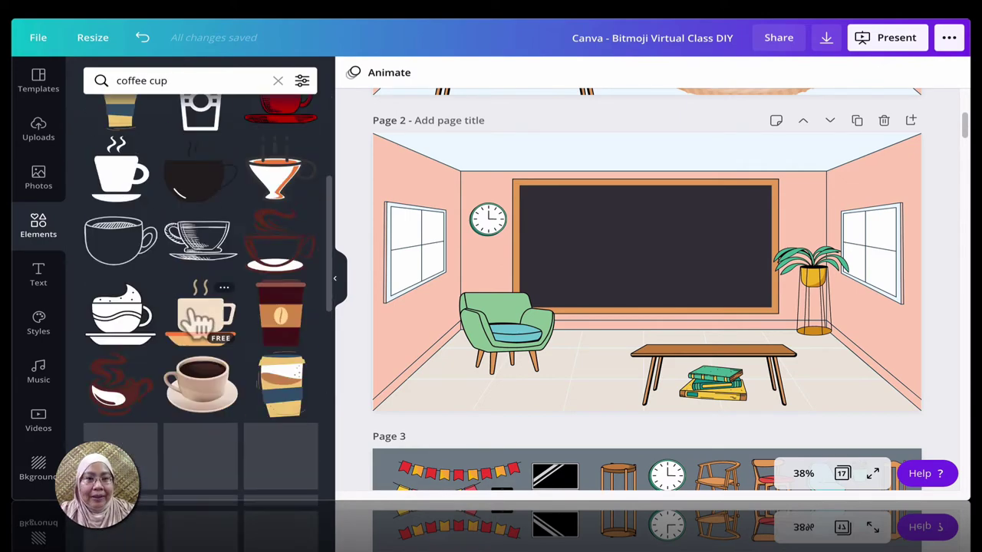
scroll(215, 316, "down", 3)
scroll(223, 314, "down", 10)
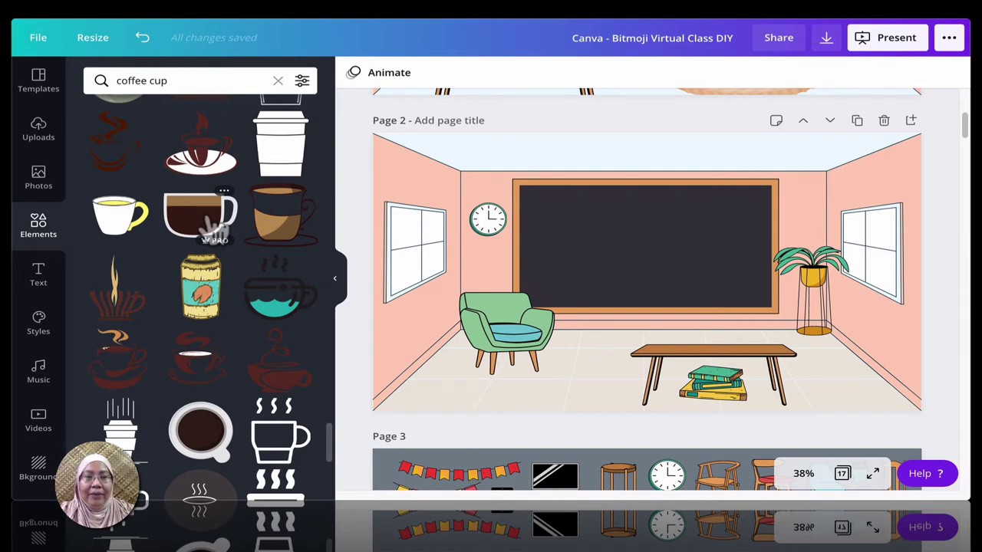
Add the dark coffee mug to page 2 and shrink it to a small cup on the table
left_click(210, 224)
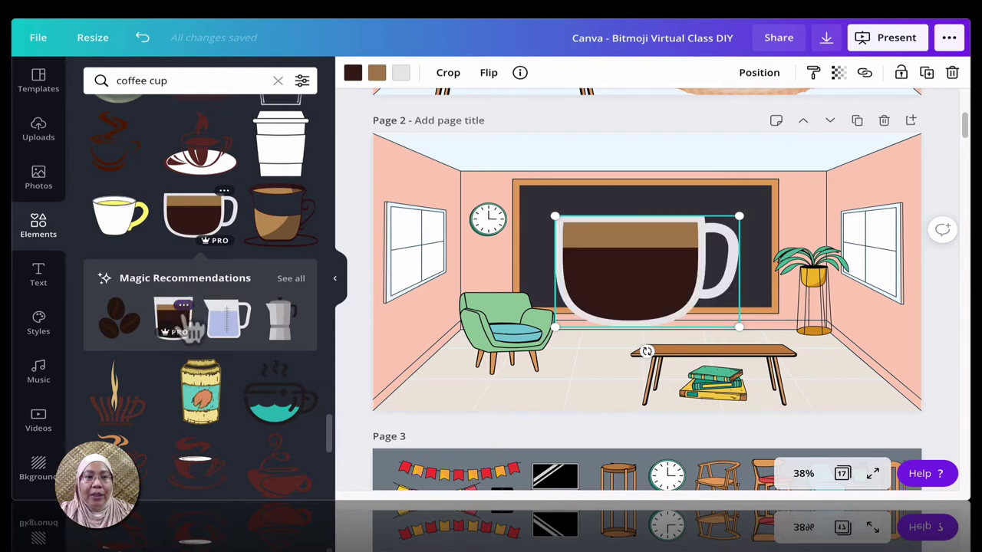
left_click(295, 279)
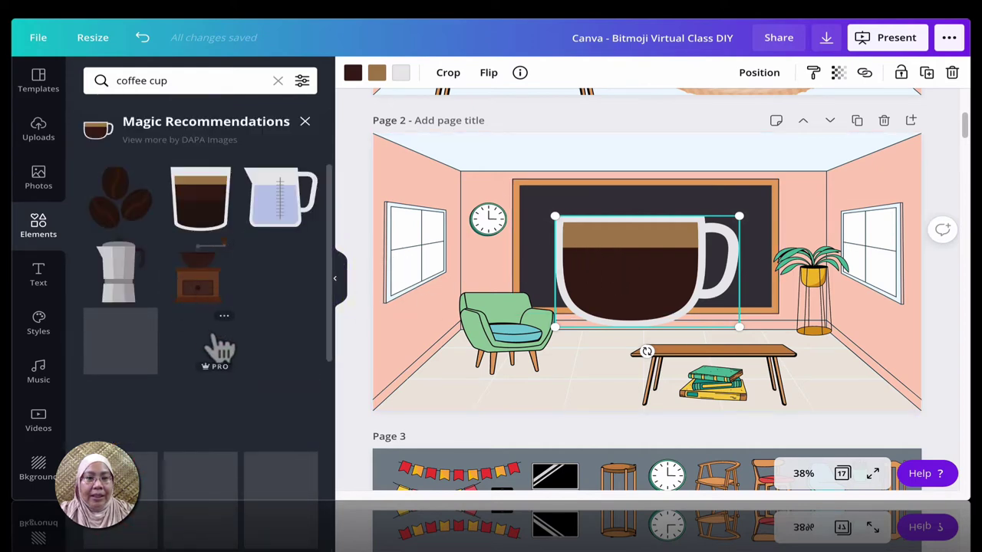
scroll(242, 341, "down", 5)
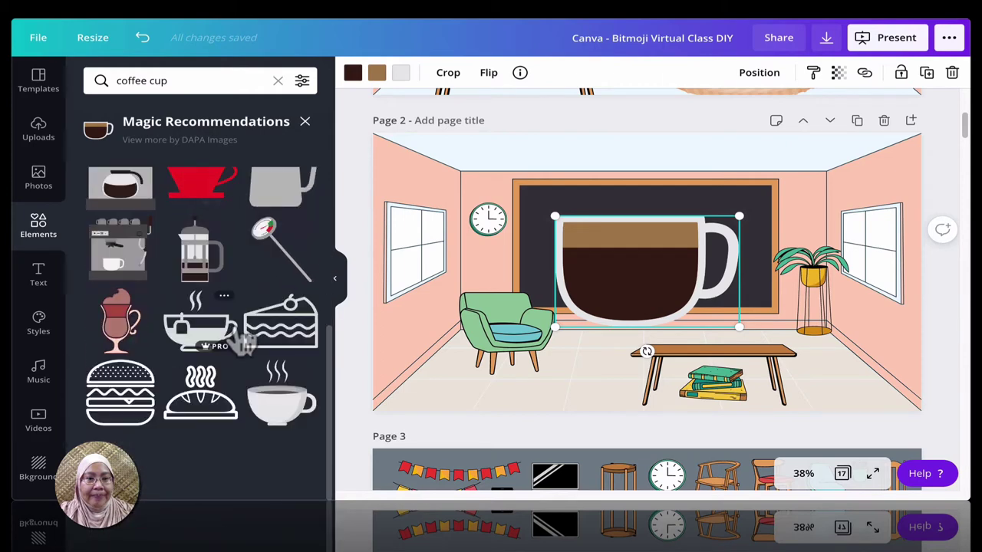
scroll(242, 341, "up", 5)
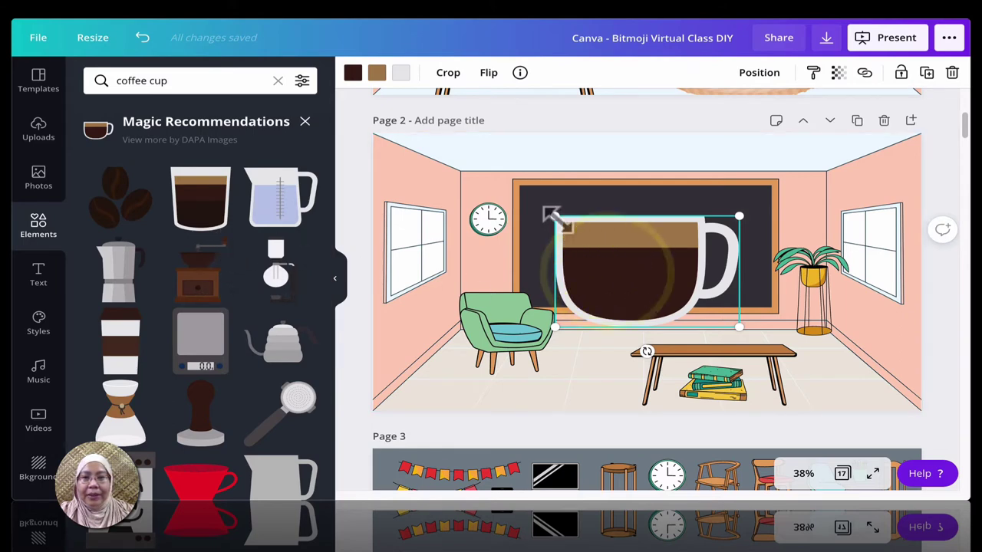
left_click_drag(555, 218, 757, 347)
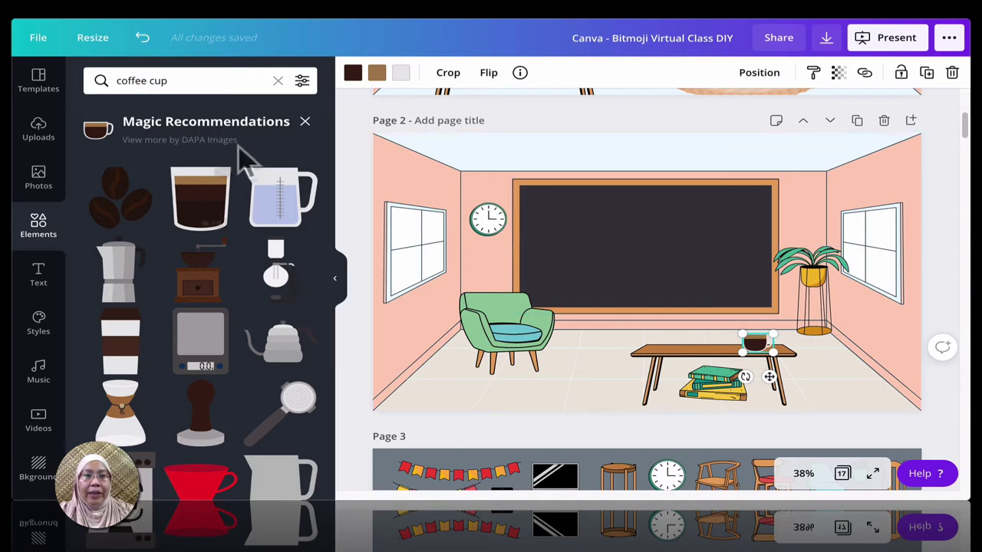
Leave the mug recommendations and scroll back through the coffee cup results
left_click(301, 117)
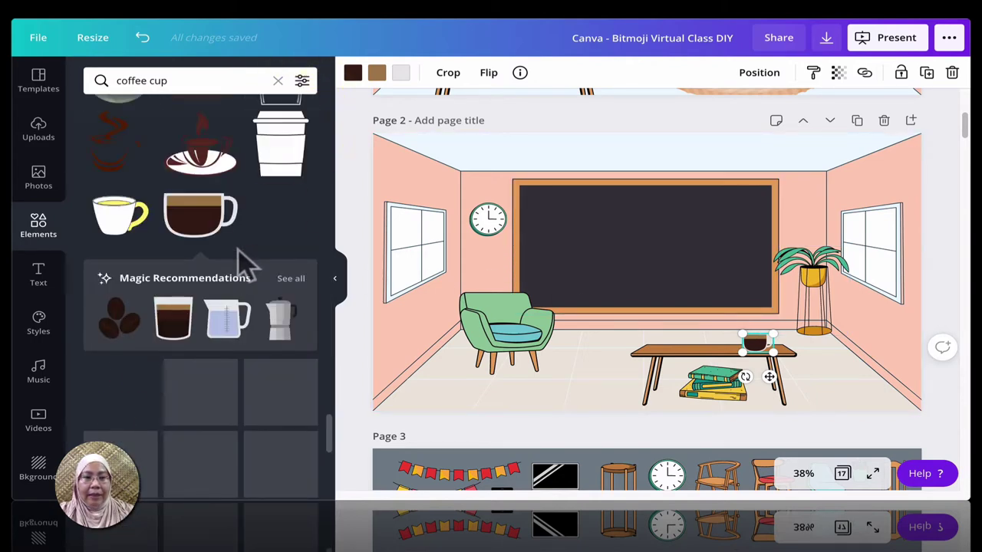
scroll(240, 261, "down", 4)
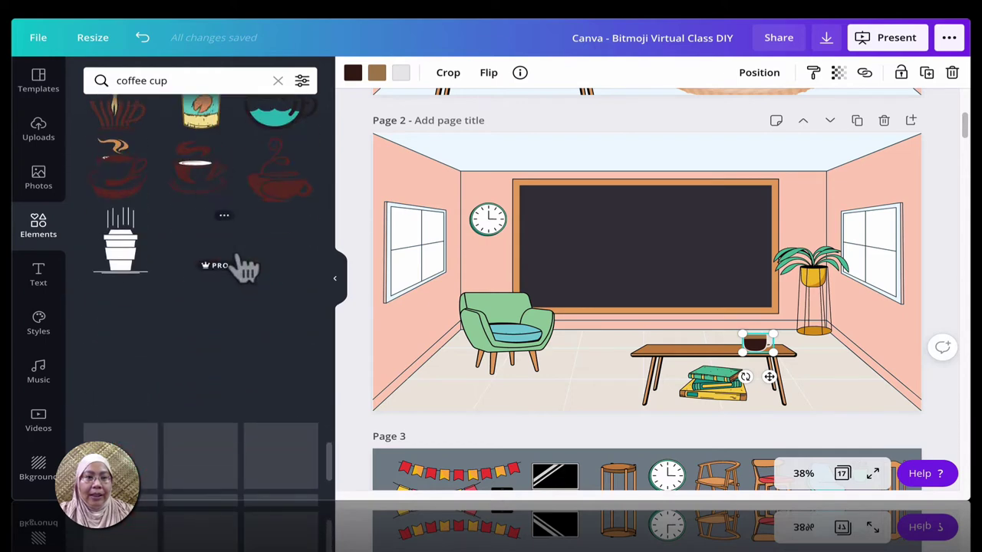
scroll(244, 267, "down", 2)
scroll(243, 261, "down", 3)
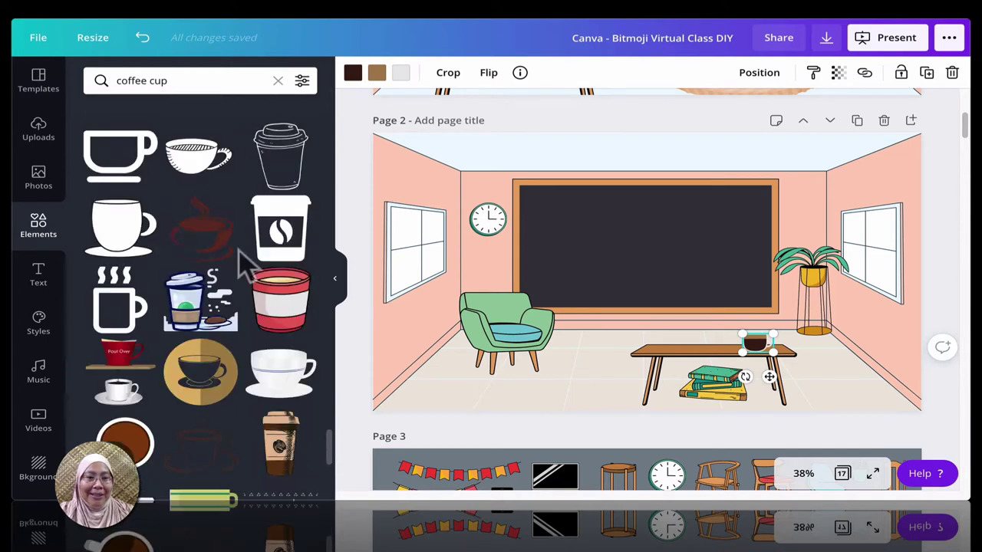
scroll(244, 262, "down", 5)
scroll(243, 264, "down", 1)
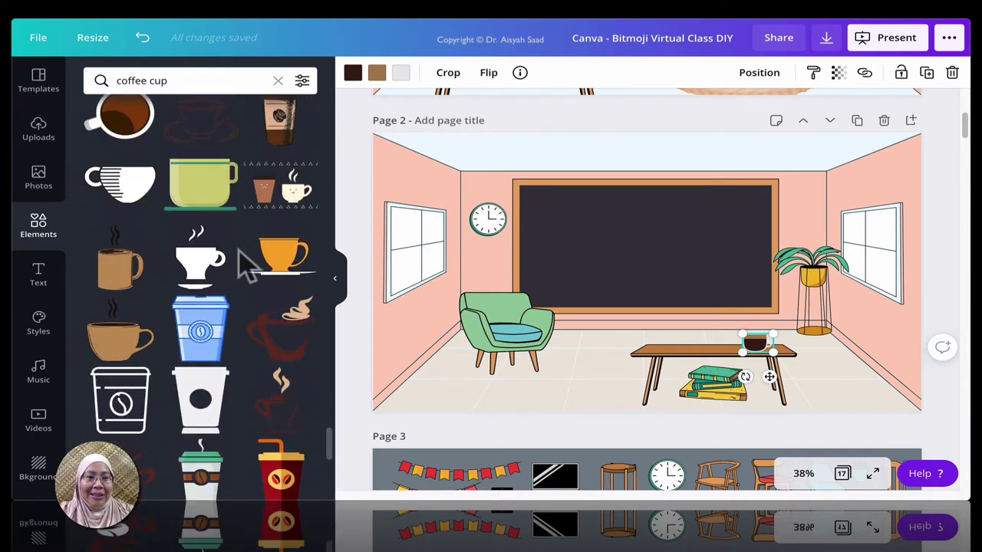
scroll(281, 276, "down", 4)
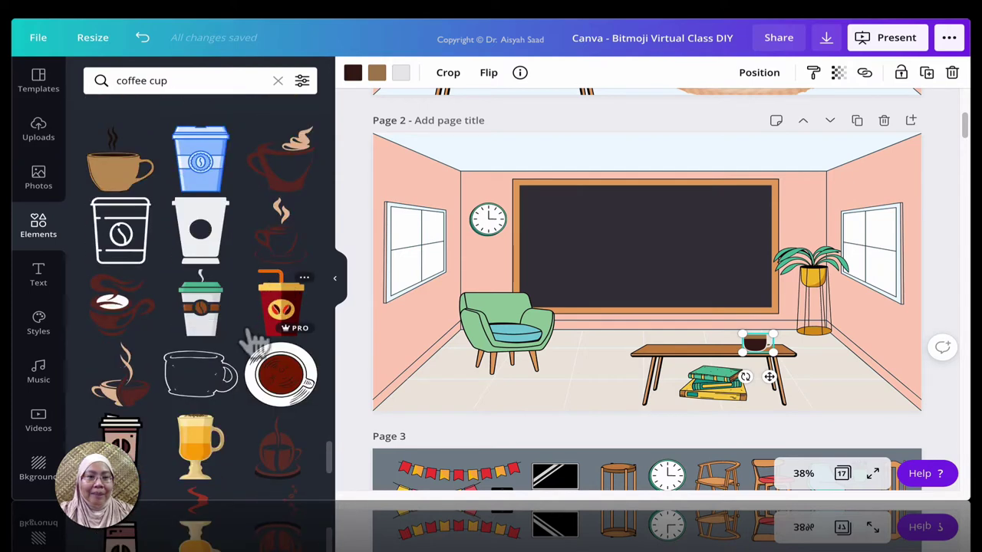
scroll(280, 330, "down", 3)
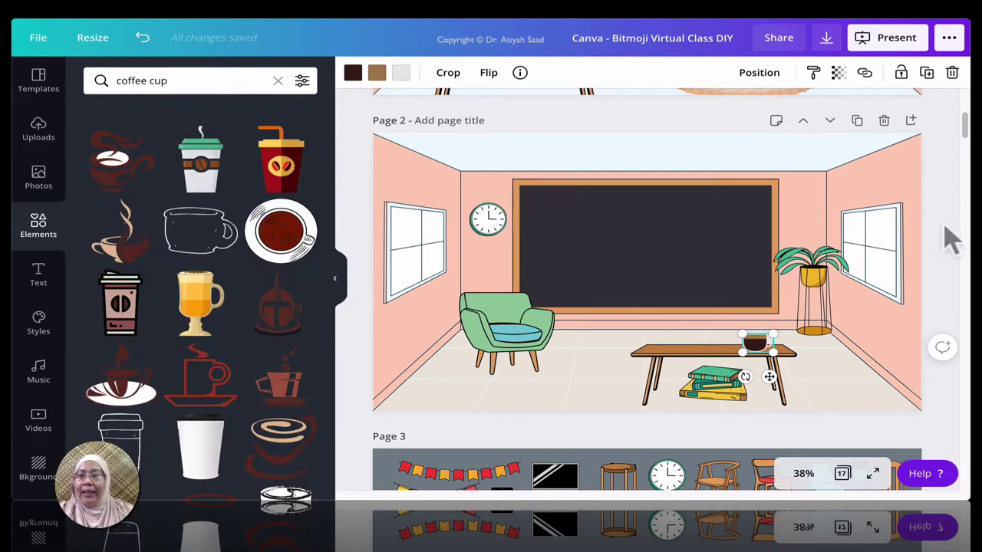
Replace the coffee cup query with 'cats' and browse the cat graphics
left_click(127, 80)
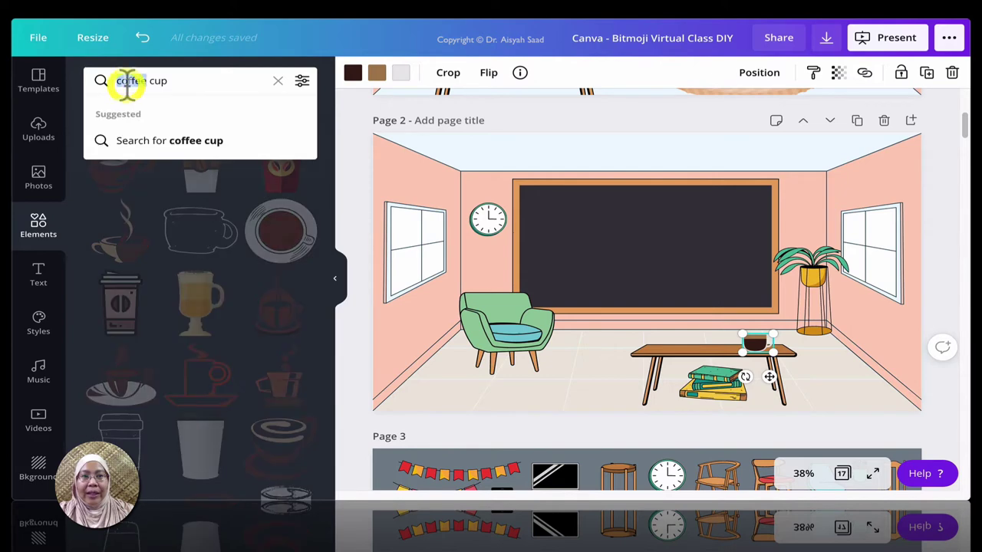
key("super+a")
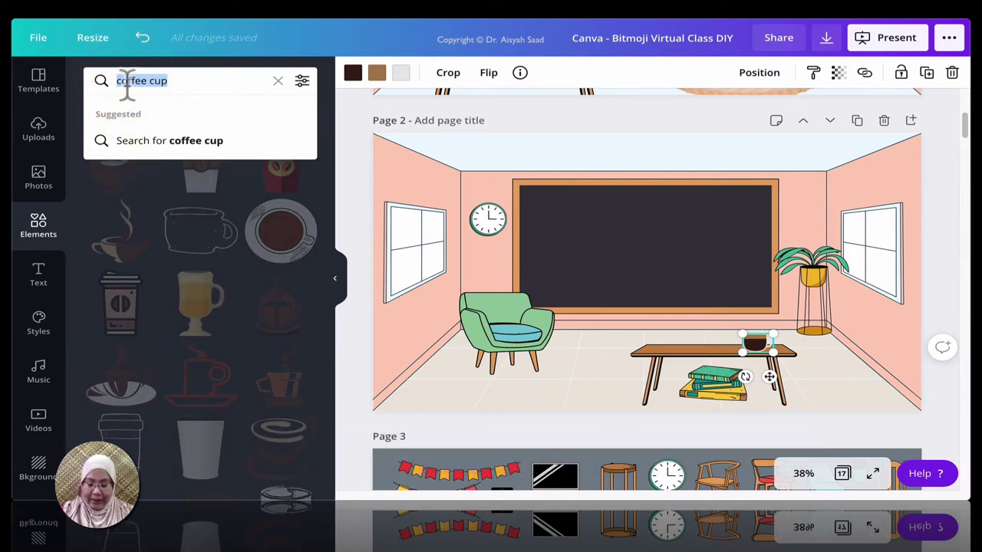
type("cats\\")
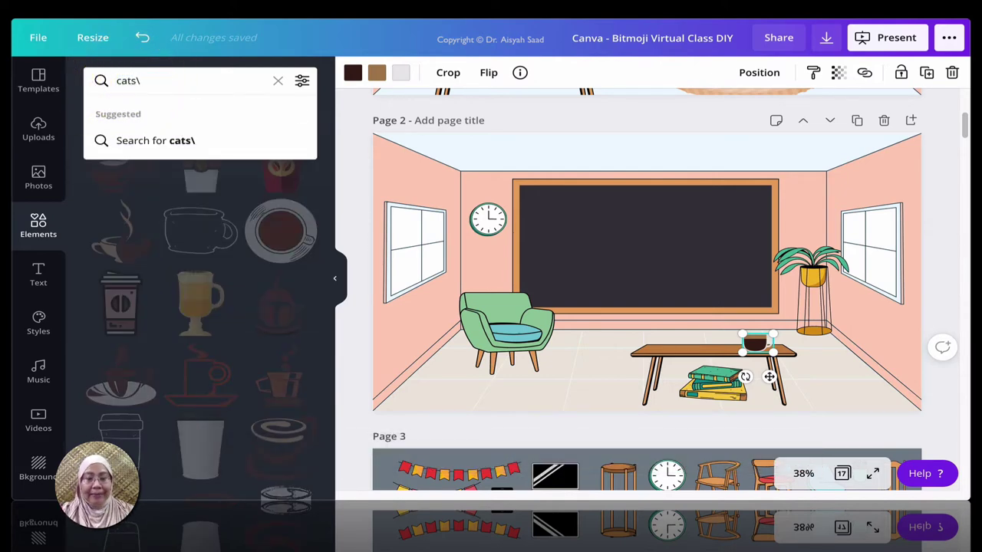
key("Return")
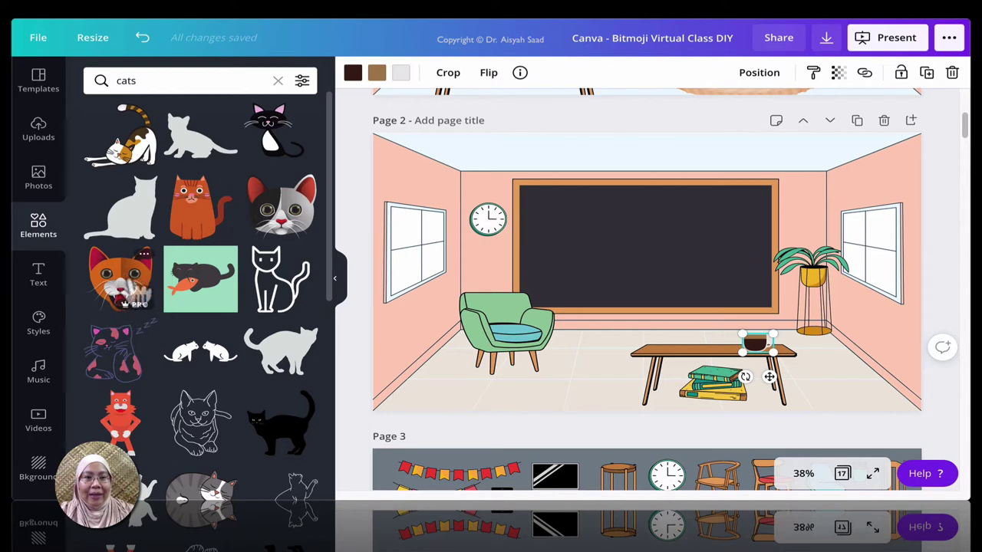
scroll(249, 341, "down", 5)
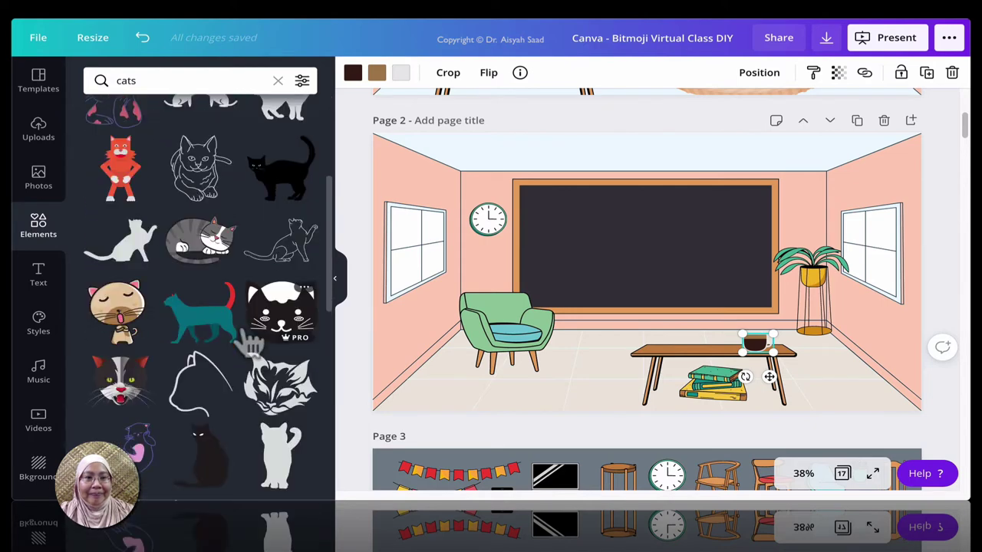
scroll(230, 314, "down", 2)
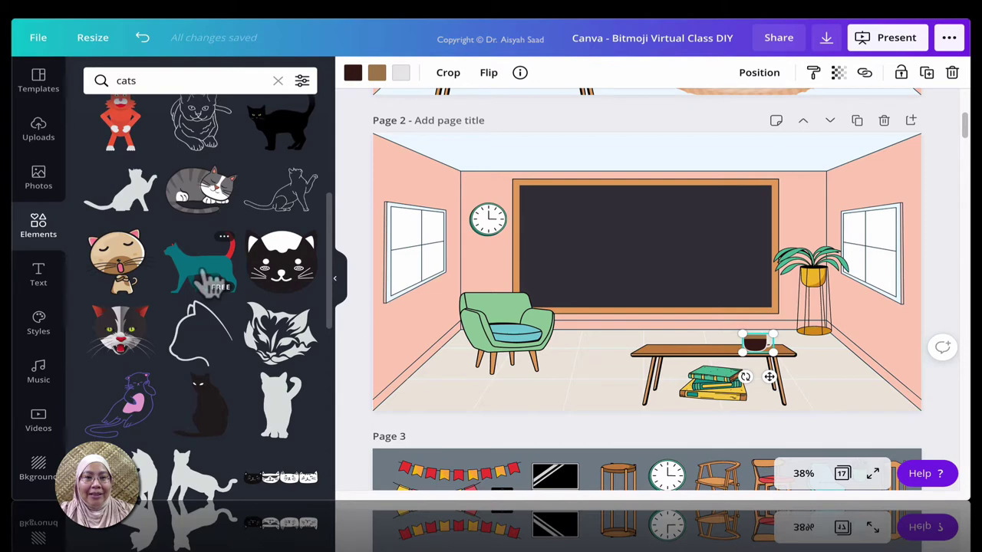
scroll(207, 282, "down", 2)
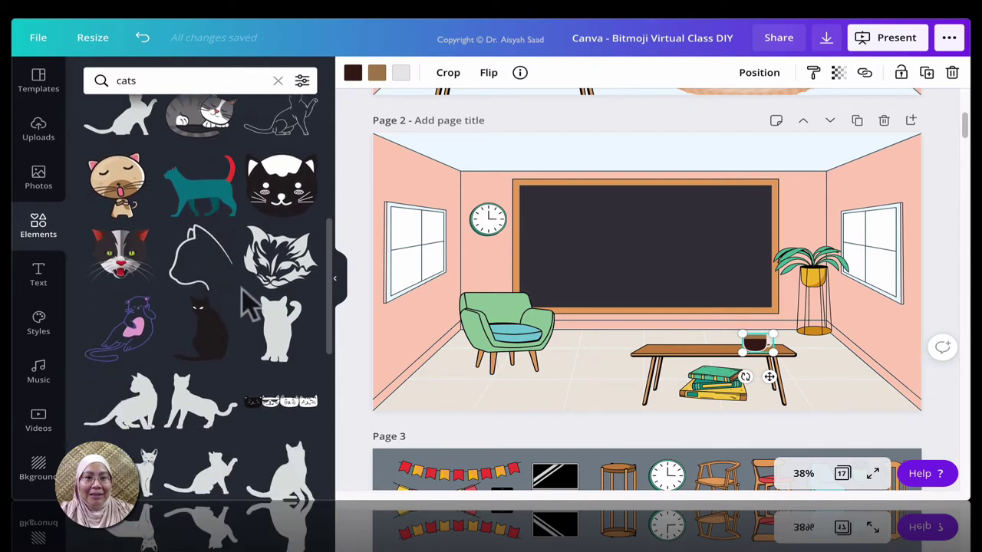
scroll(249, 302, "down", 8)
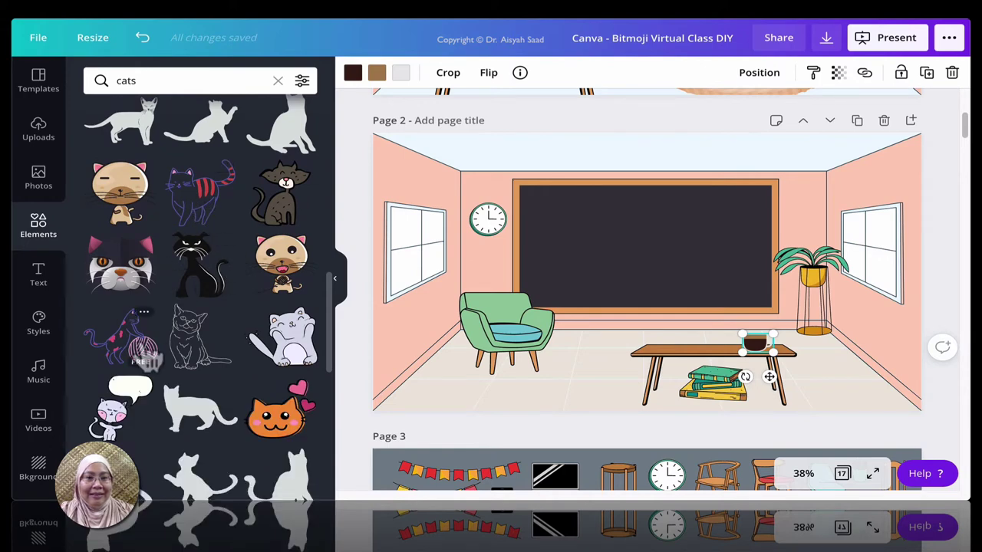
scroll(150, 359, "down", 6)
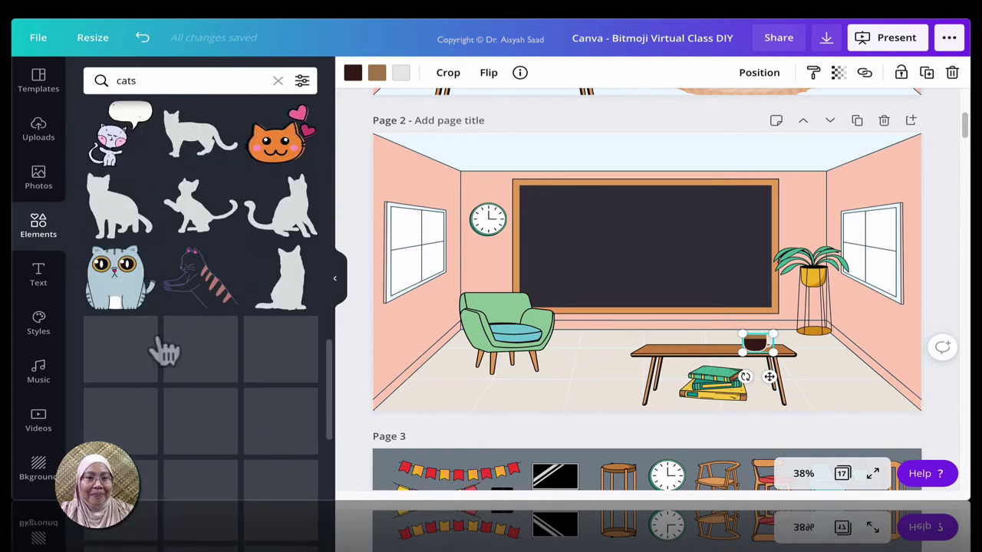
scroll(267, 357, "down", 3)
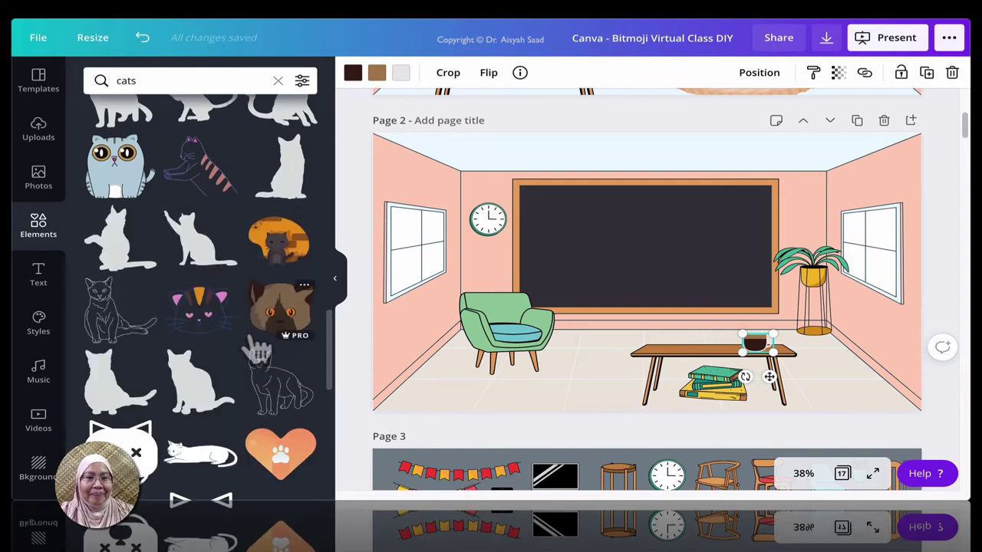
scroll(259, 357, "down", 3)
scroll(259, 349, "down", 5)
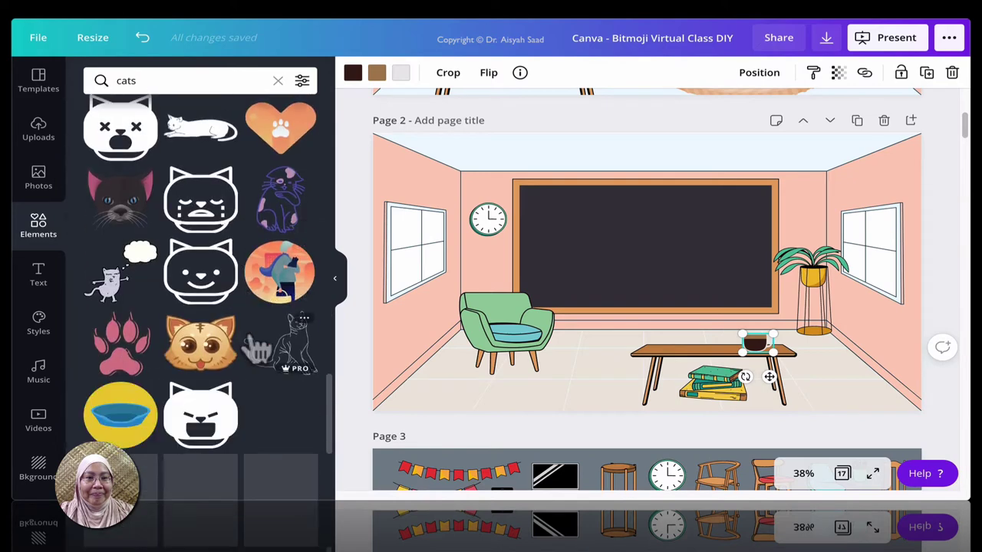
scroll(257, 349, "down", 6)
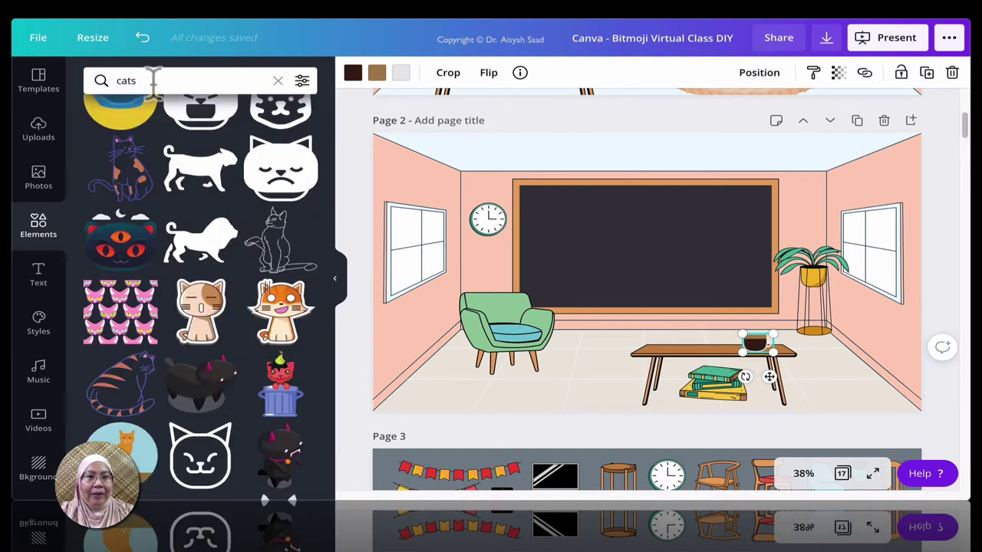
Trim the search to 'cat' and scroll through those results
left_click(154, 80)
key("BackSpace")
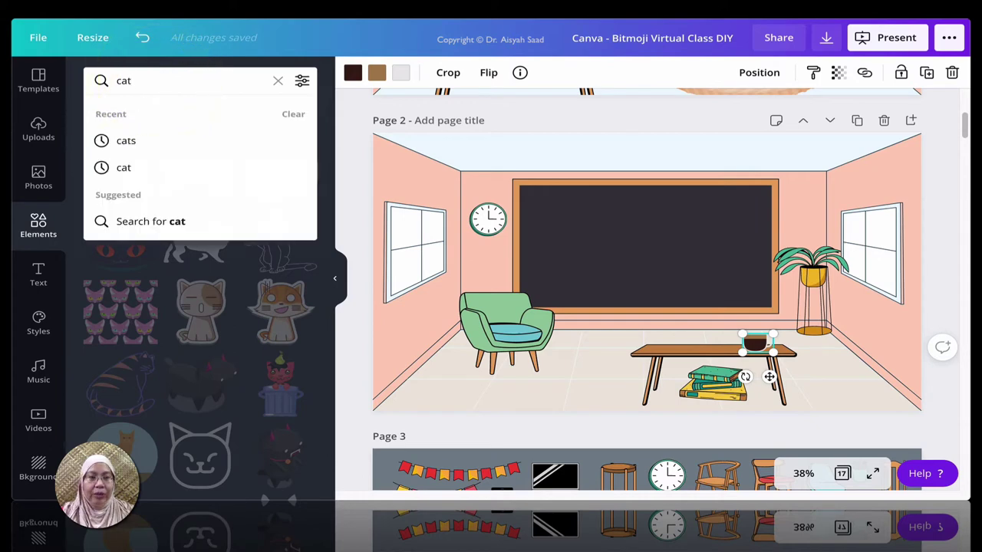
key("Return")
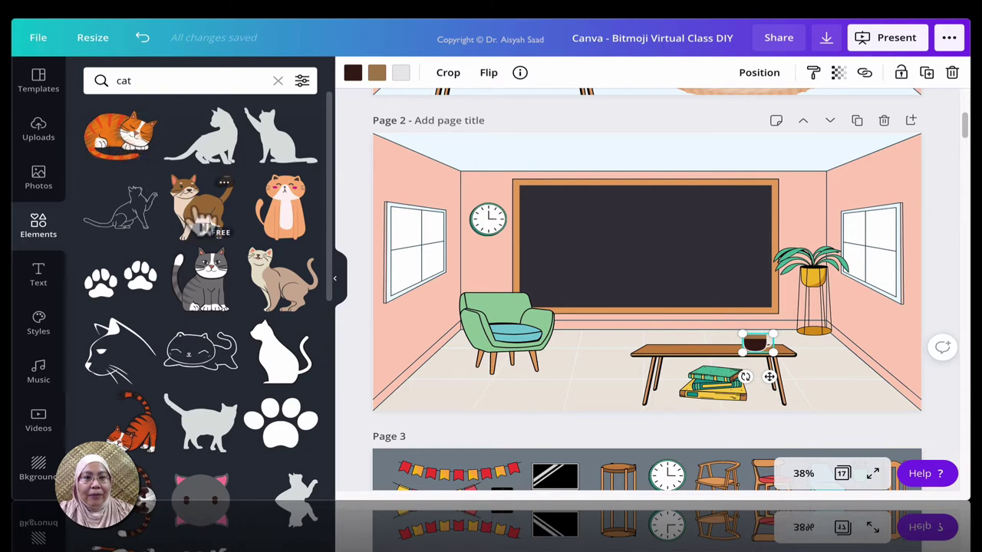
scroll(268, 330, "down", 3)
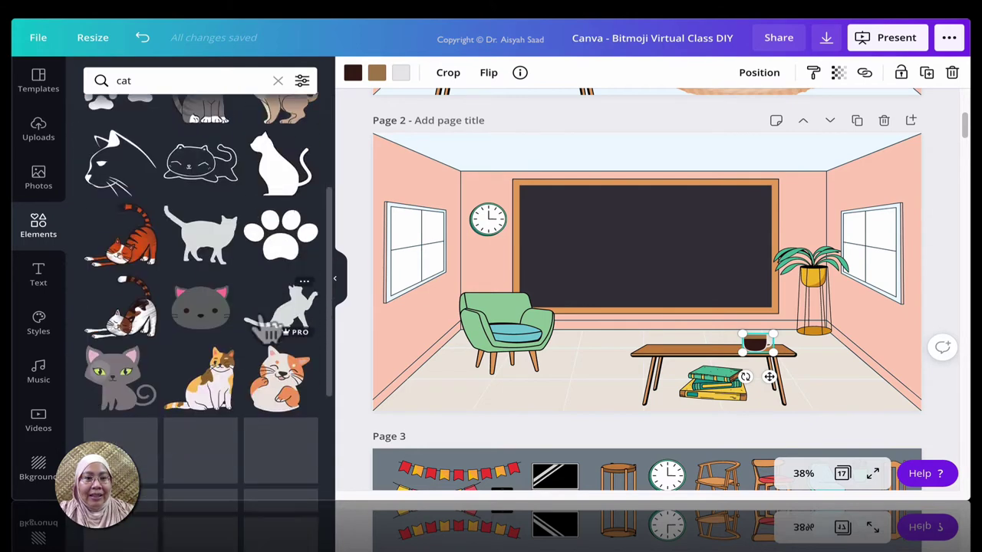
scroll(268, 329, "down", 1)
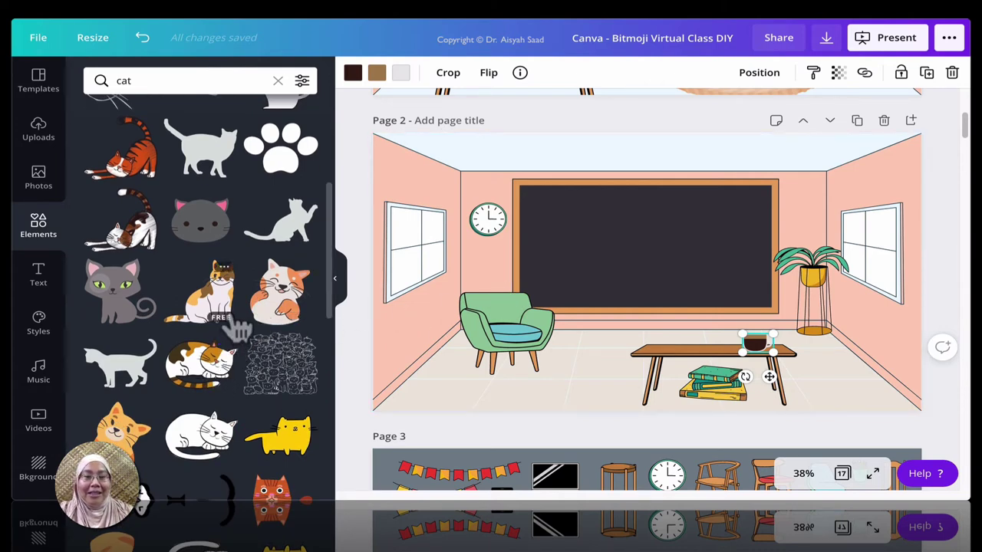
scroll(239, 330, "down", 4)
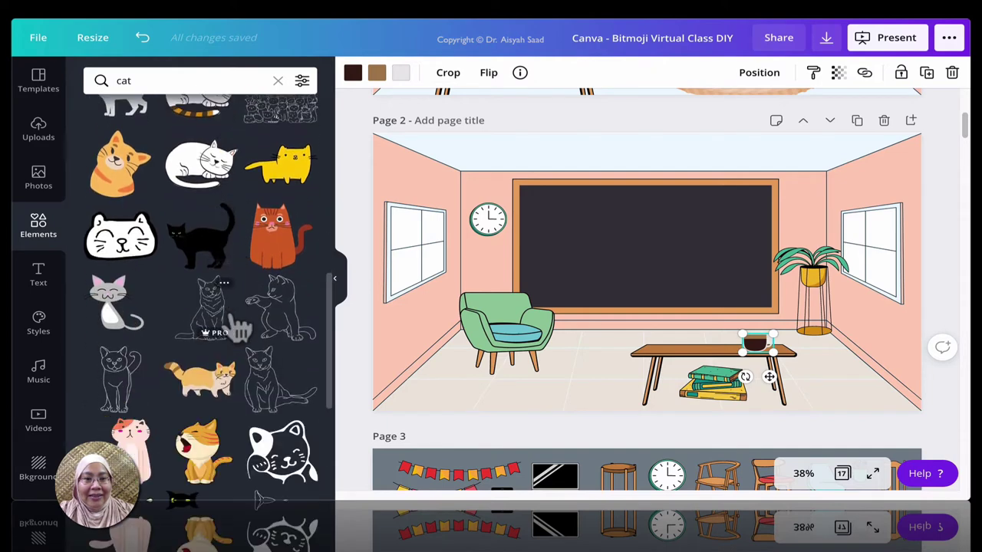
scroll(240, 330, "down", 2)
scroll(239, 330, "down", 5)
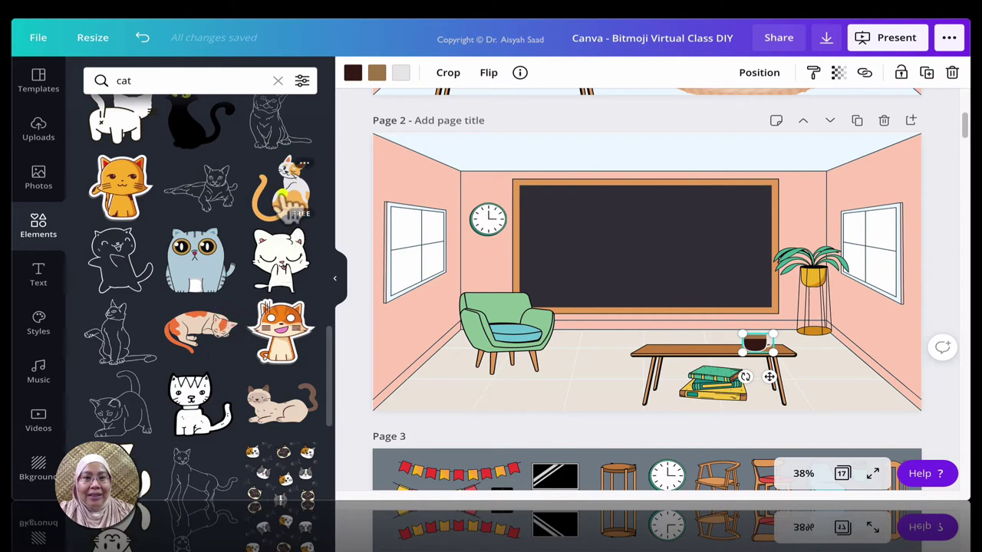
Place a small orange-and-white cat on the table and shift the coffee cup beside it
left_click_drag(284, 201, 644, 283)
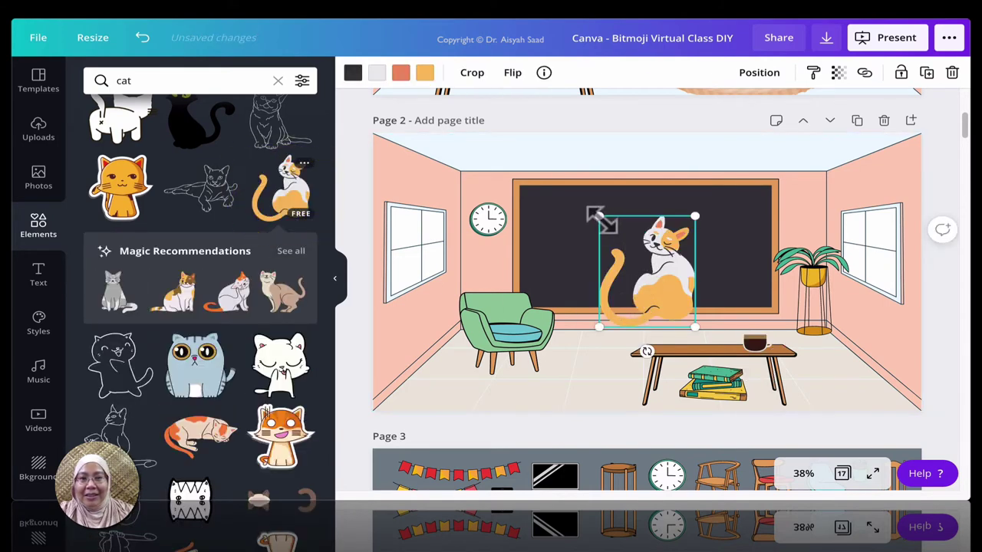
left_click_drag(599, 221, 619, 240)
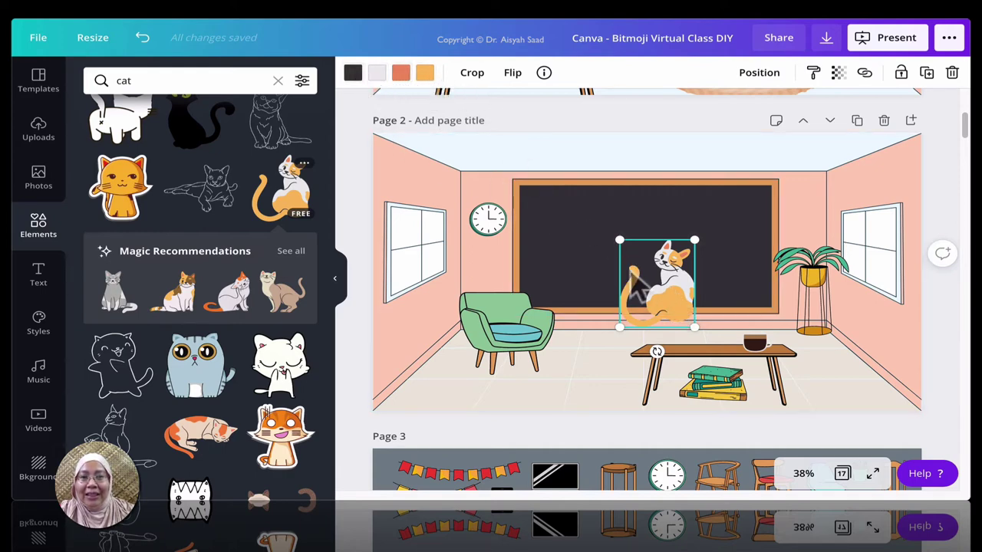
left_click_drag(674, 307, 684, 337)
left_click_drag(630, 270, 654, 297)
left_click_drag(694, 341, 682, 331)
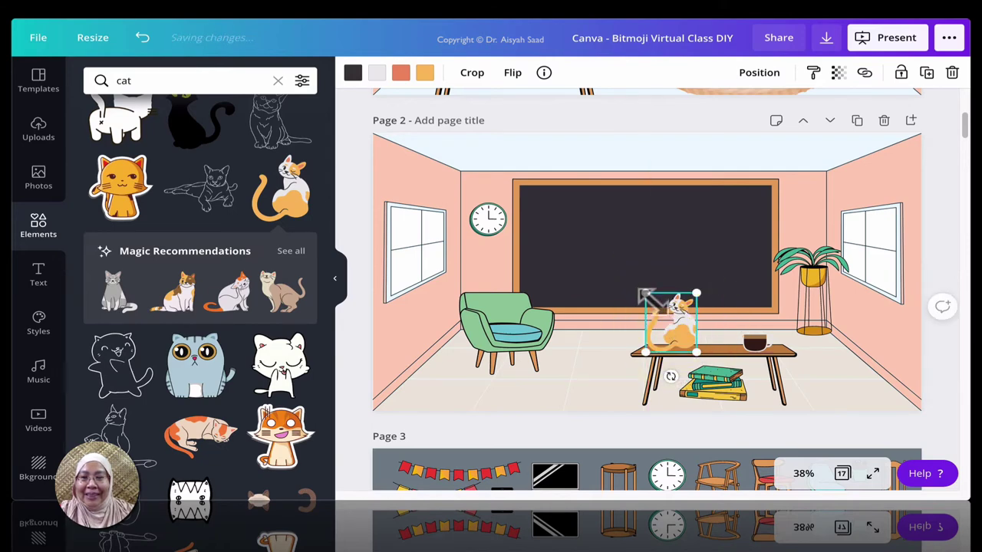
left_click_drag(645, 293, 680, 325)
left_click_drag(762, 345, 737, 342)
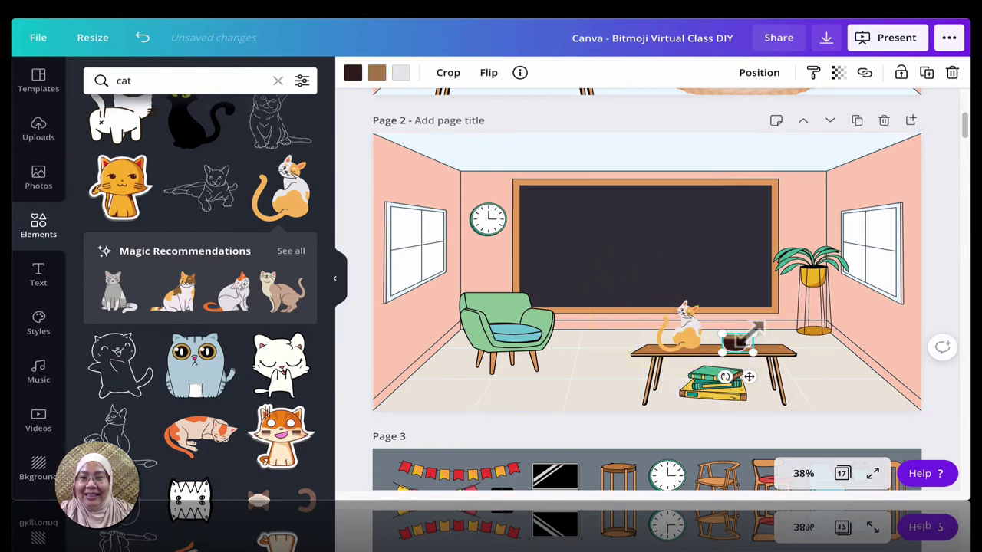
Replace the cat query with 'mol' and scroll through the molecule graphics
left_click(173, 87)
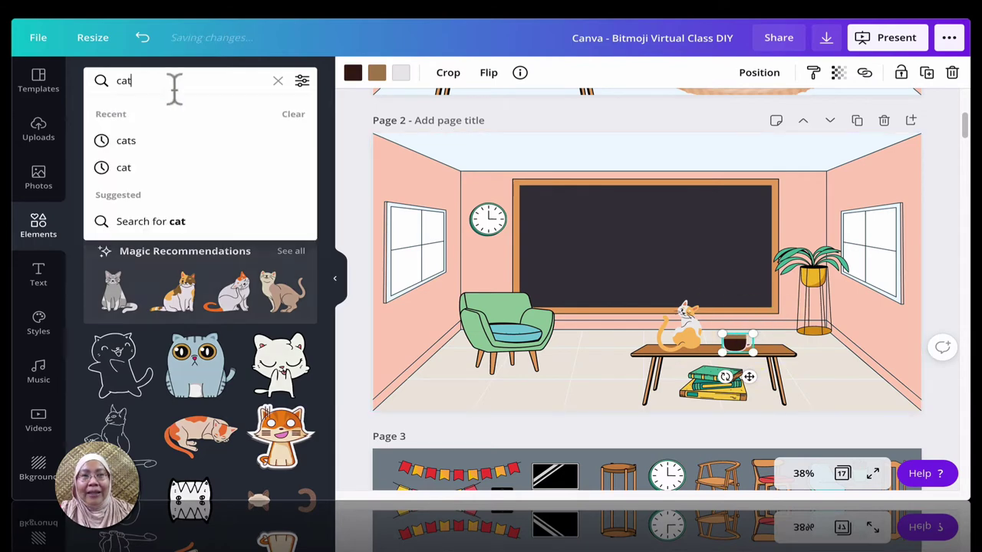
type("molecule")
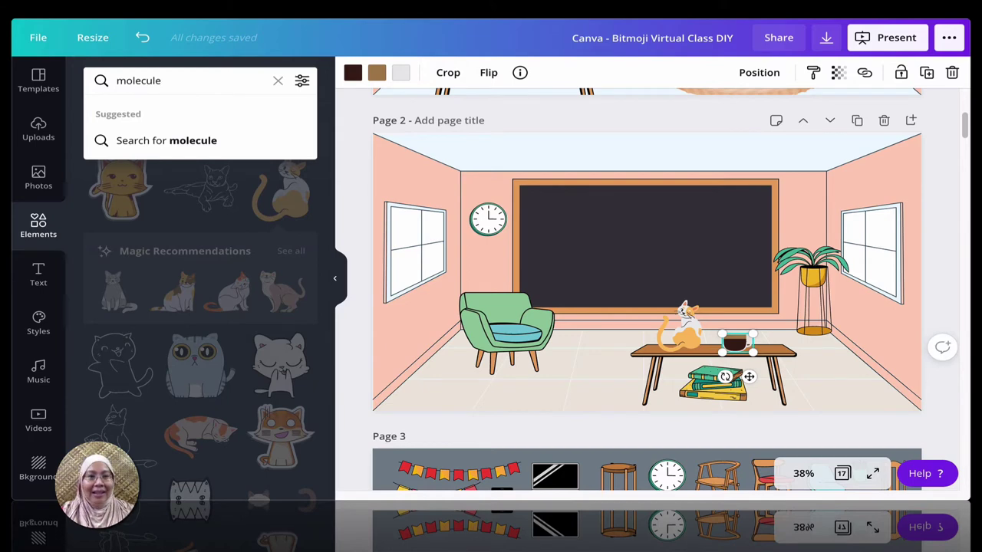
key("Return")
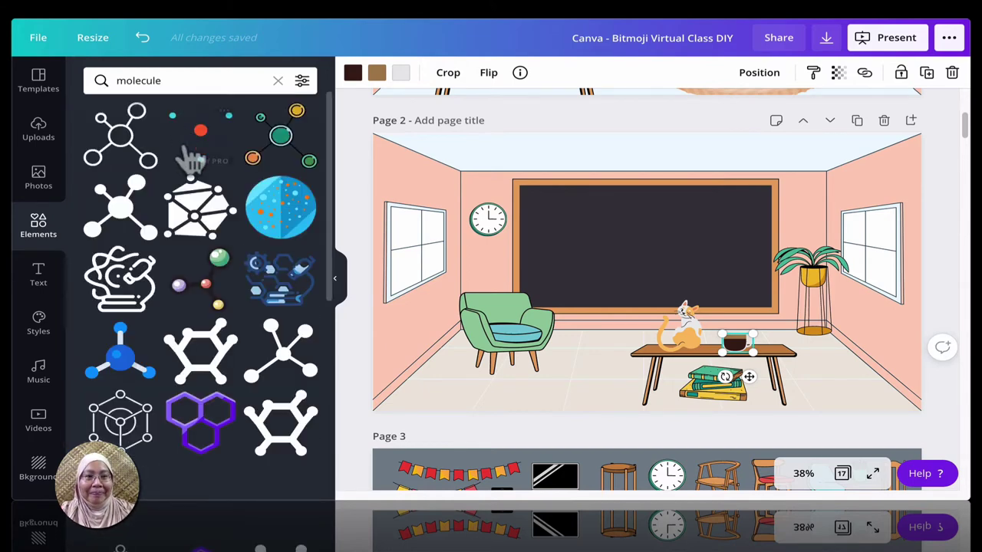
scroll(215, 254, "down", 1)
scroll(223, 268, "down", 4)
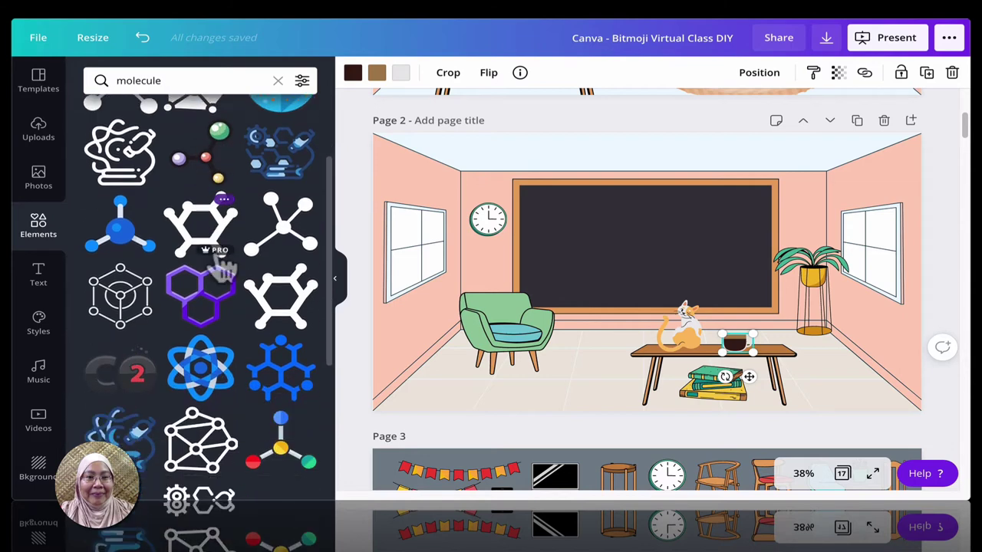
scroll(222, 268, "down", 2)
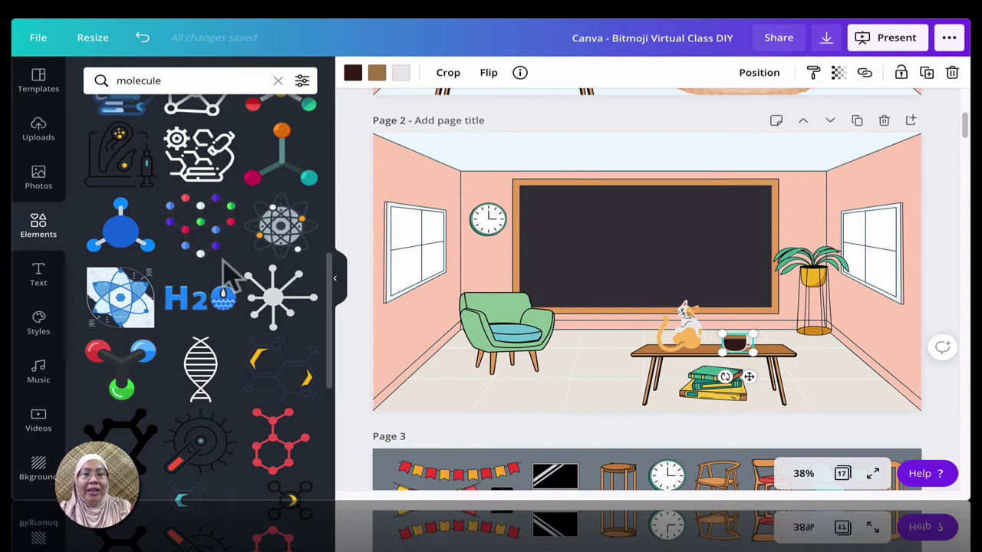
scroll(230, 272, "down", 3)
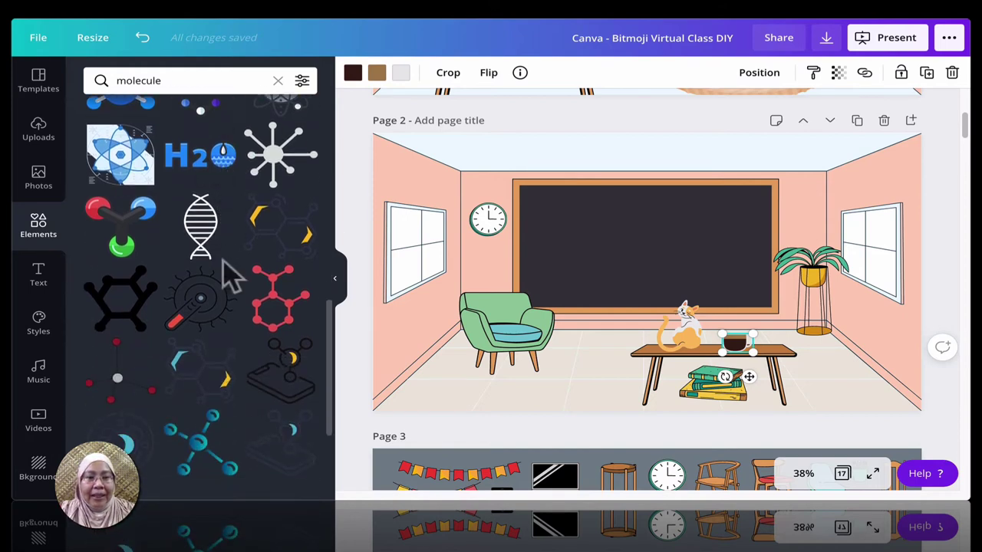
scroll(230, 275, "down", 2)
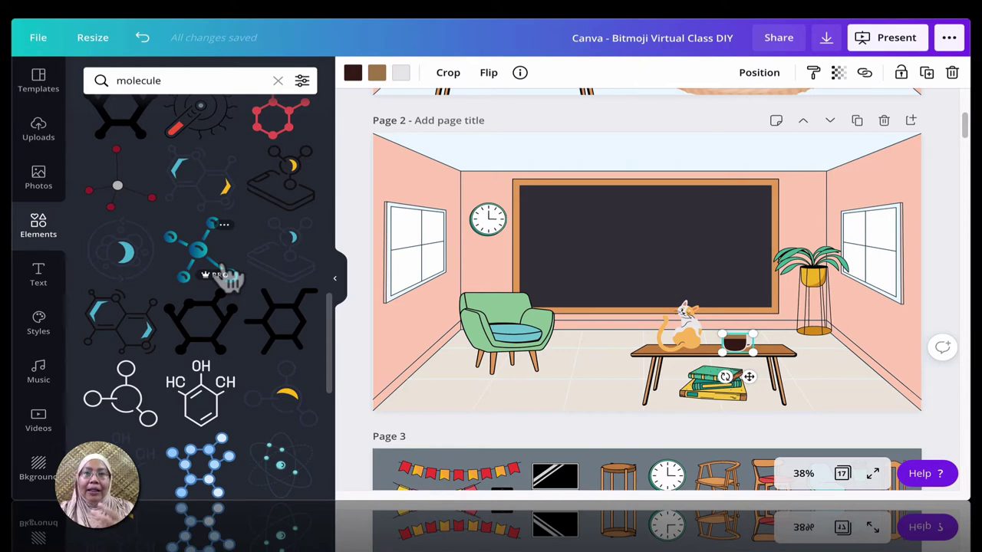
scroll(228, 278, "down", 4)
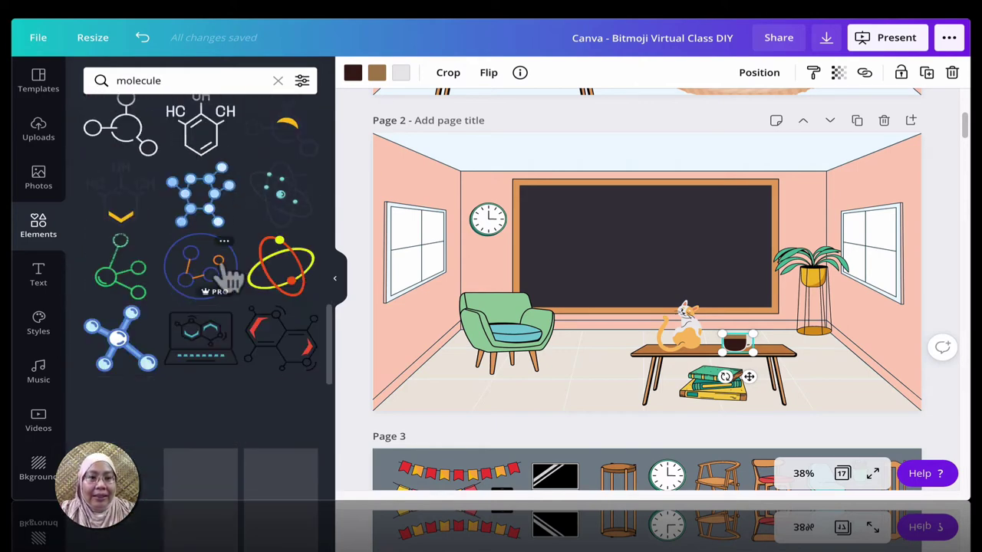
scroll(229, 278, "down", 4)
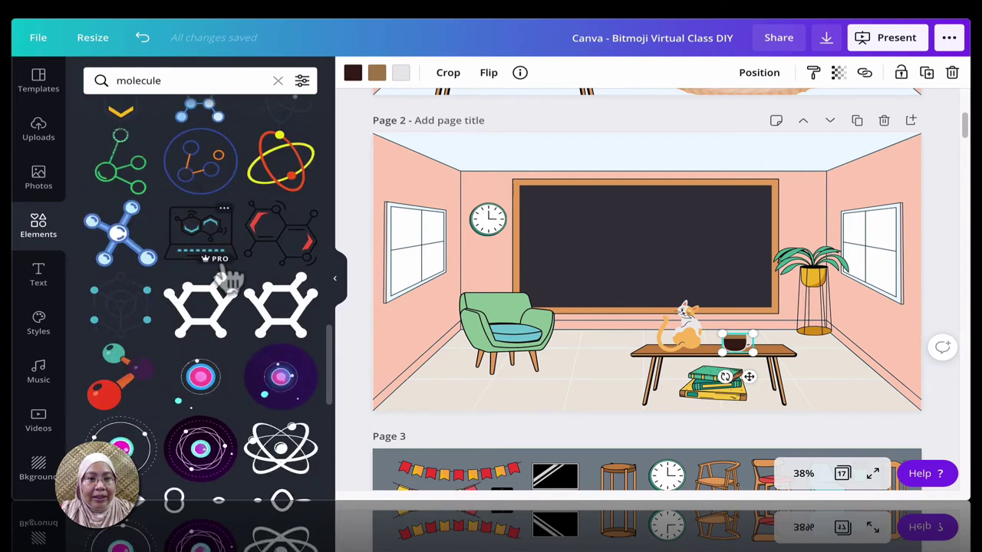
scroll(192, 286, "down", 3)
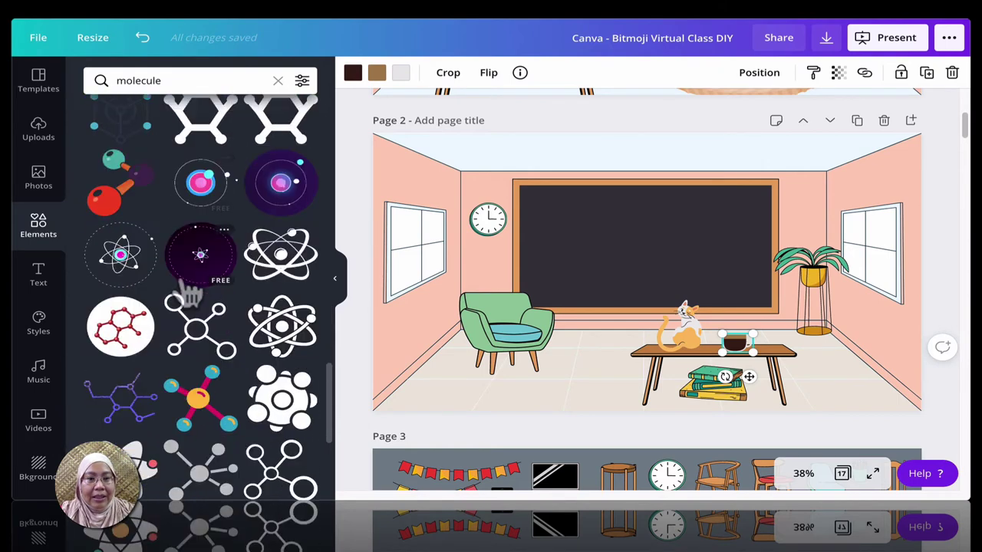
scroll(192, 292, "down", 5)
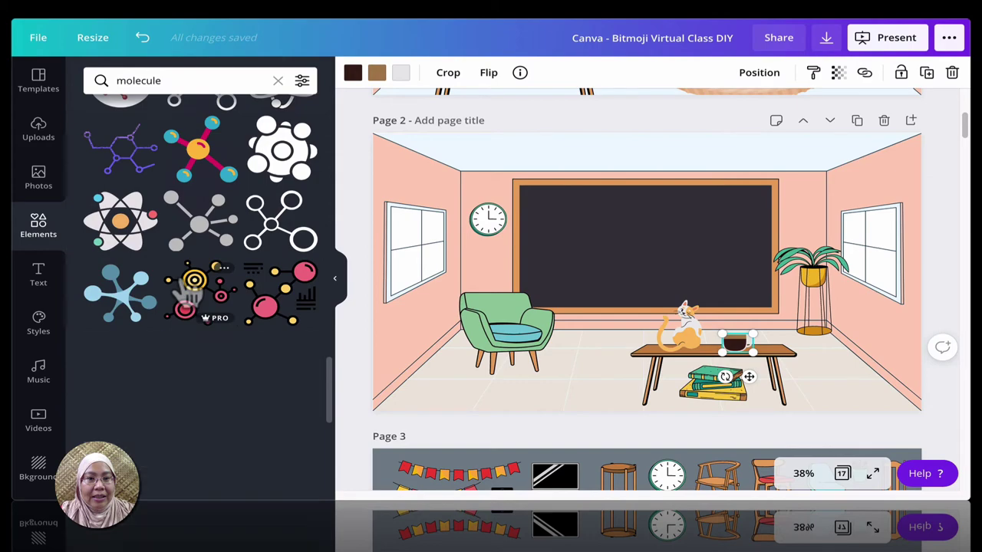
scroll(205, 290, "down", 3)
Try a green-blue molecule on the chalkboard, tilted to -36 degrees, then delete it
left_click(120, 307)
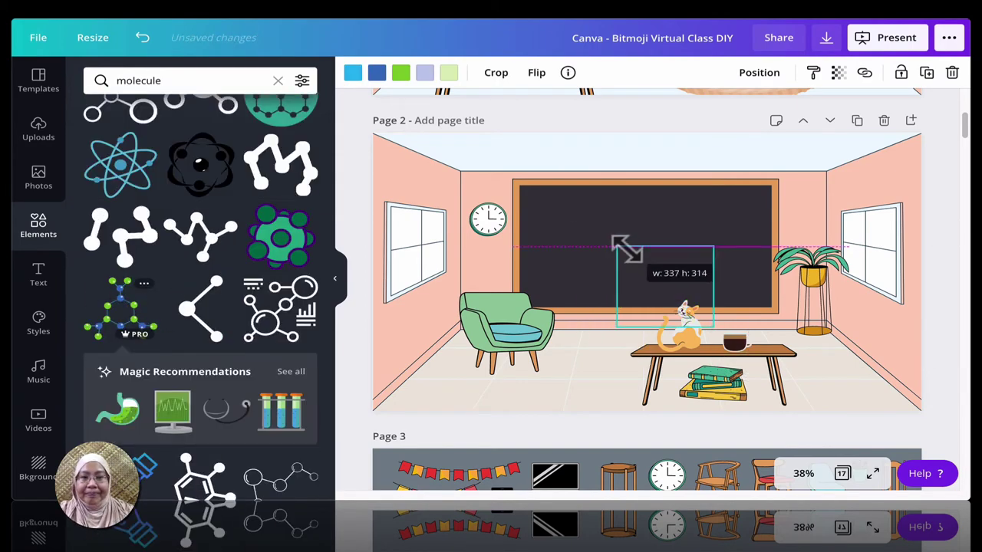
left_click_drag(625, 245, 570, 367)
left_click_drag(602, 387, 714, 234)
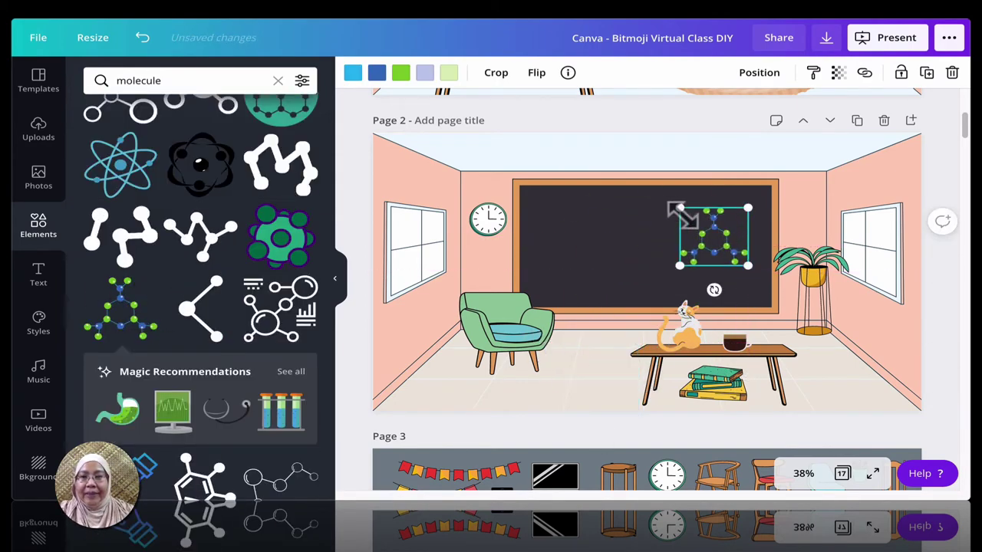
left_click_drag(713, 290, 554, 253)
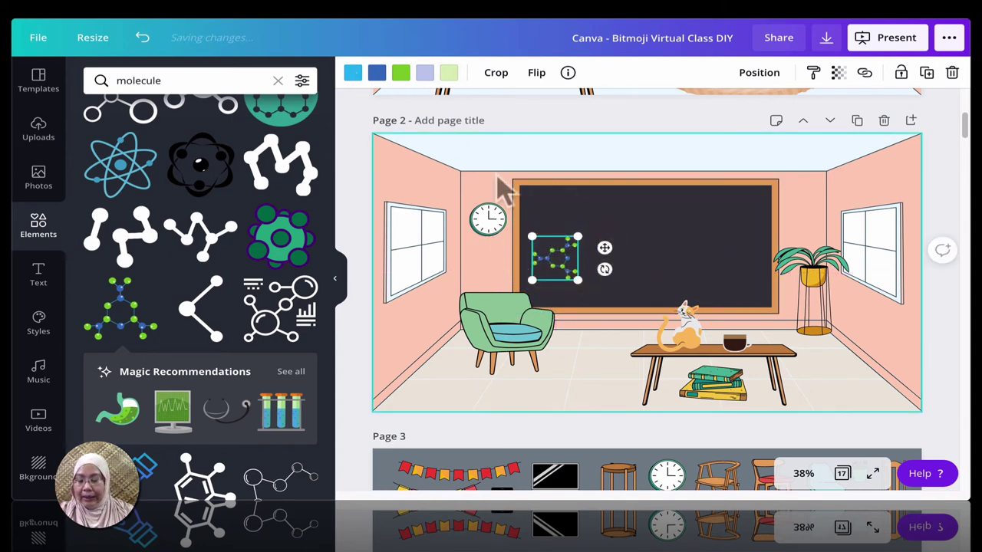
key("Delete")
Place the colourful molecule on the right end of the table and nudge the cat left
scroll(230, 345, "down", 5)
scroll(230, 345, "down", 5)
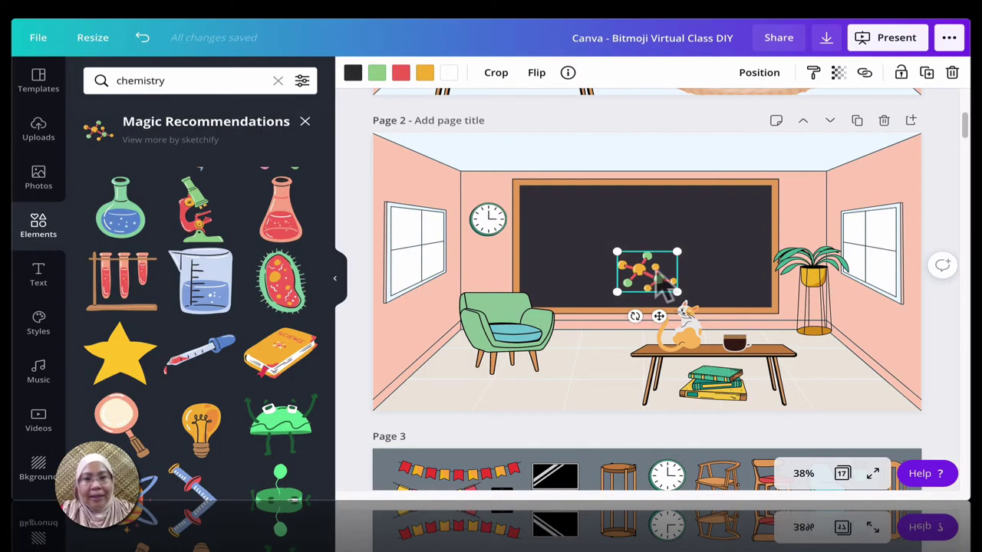
left_click_drag(644, 283, 721, 341)
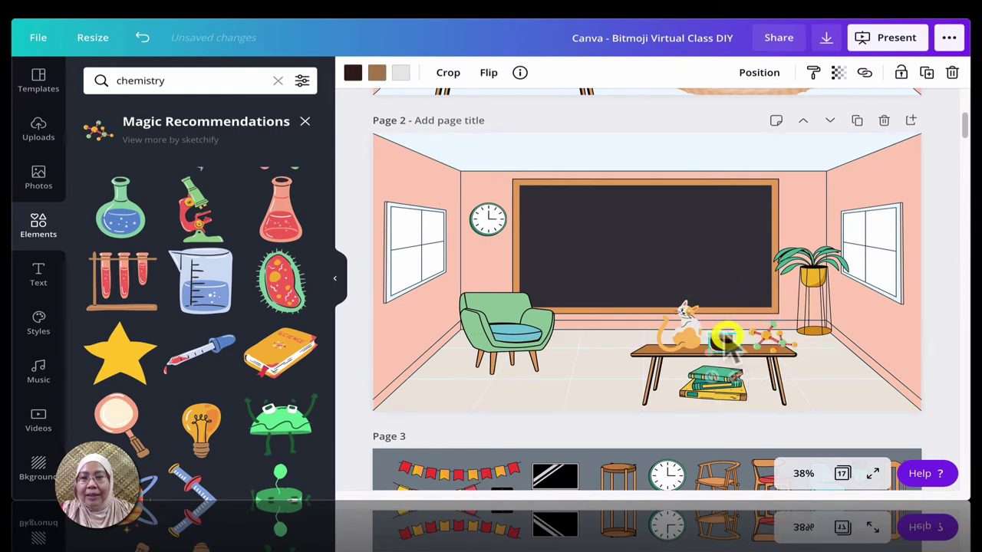
left_click(763, 332)
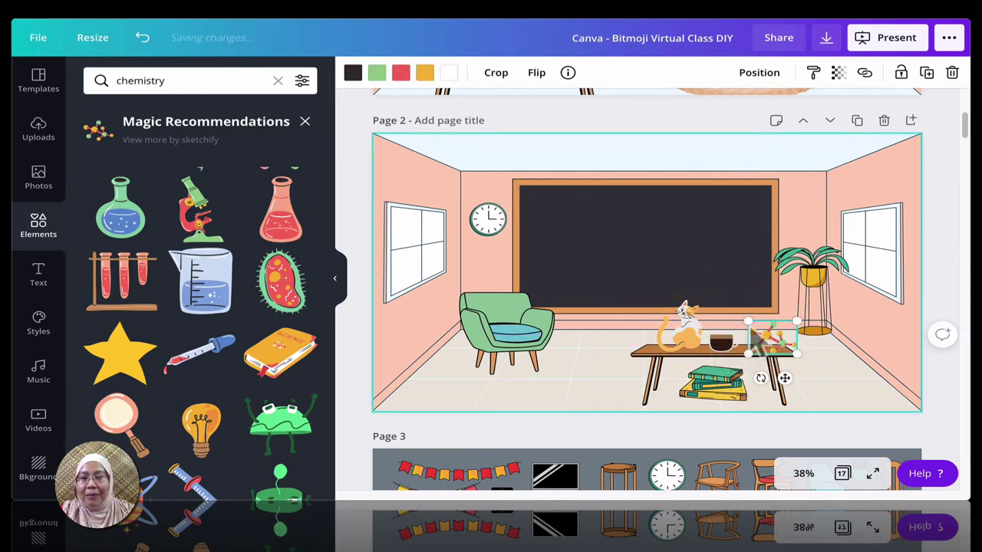
left_click_drag(771, 343, 761, 339)
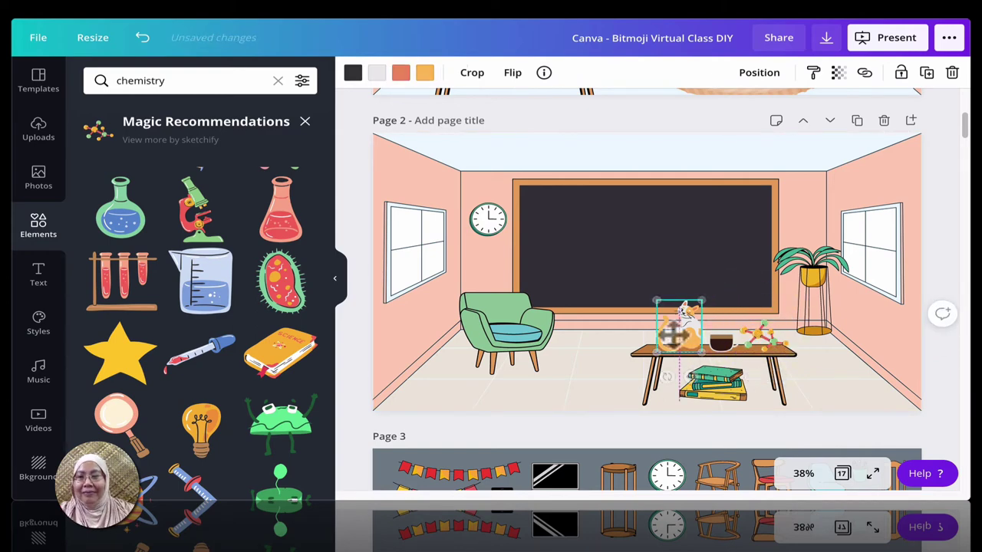
left_click_drag(673, 336, 661, 337)
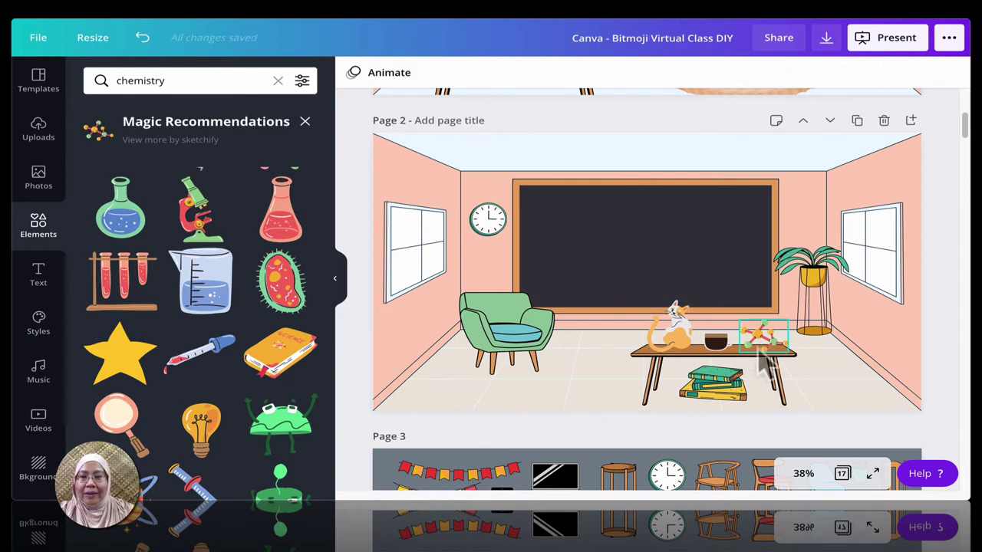
left_click(721, 391)
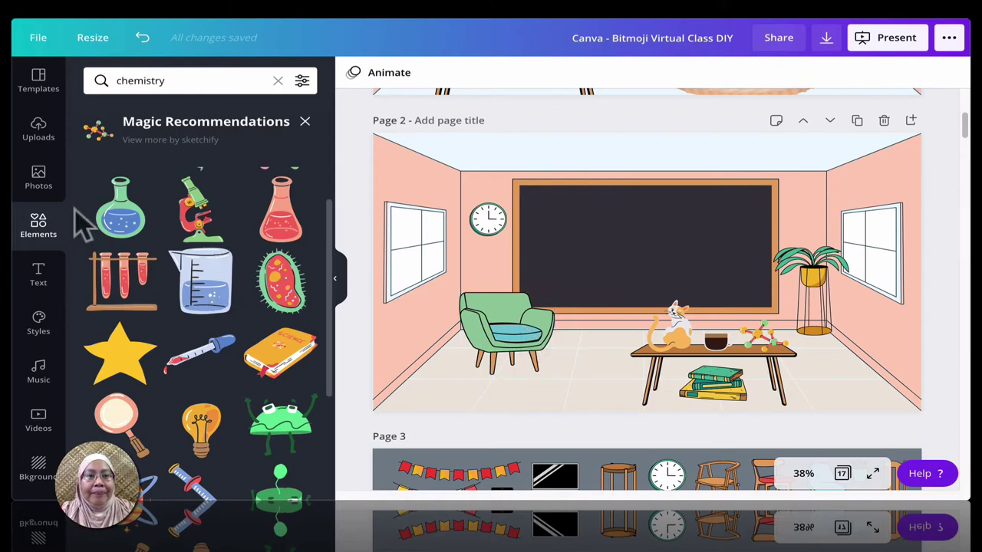
Add the sitting Bitmoji from Uploads, flip it horizontally, and seat it on the green chair
left_click(35, 137)
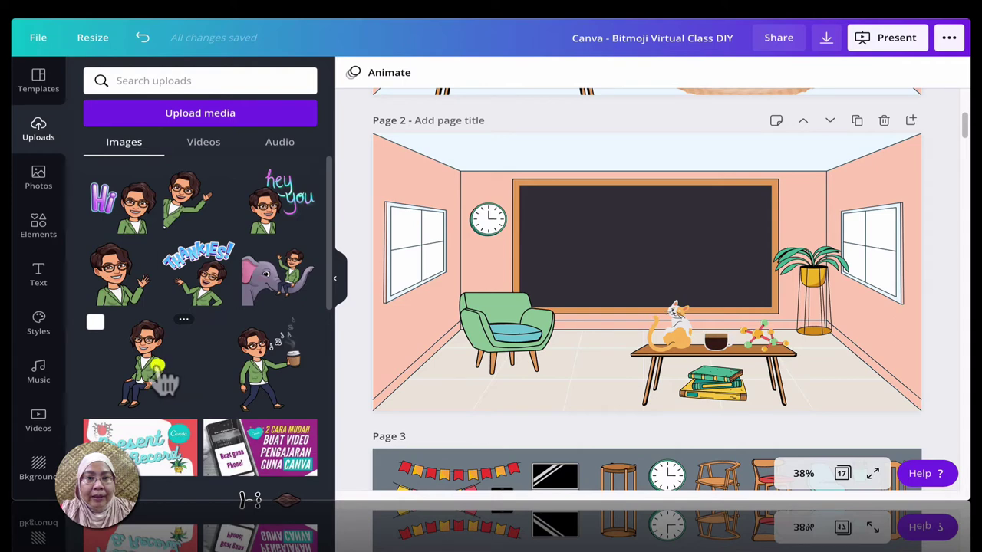
left_click(165, 383)
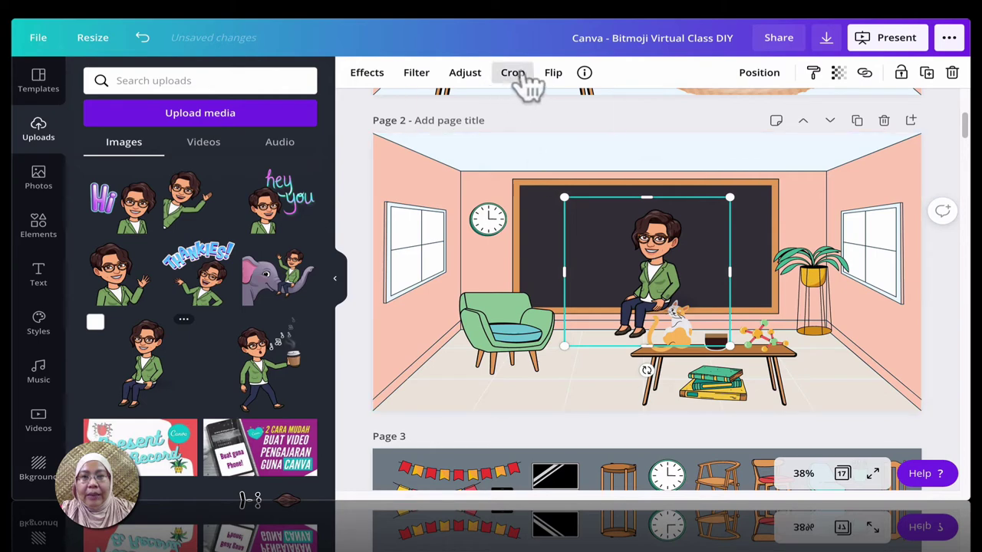
left_click(551, 76)
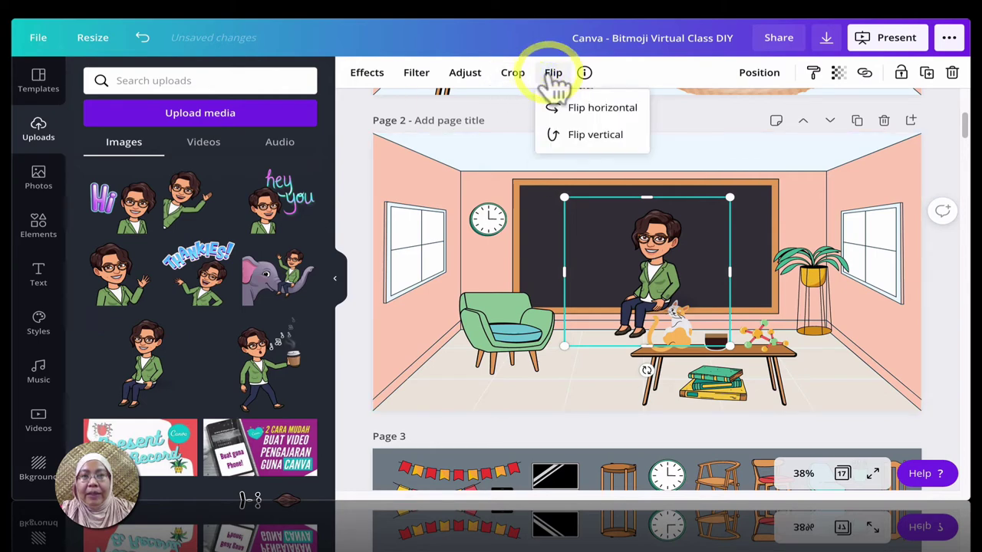
left_click(568, 108)
left_click_drag(657, 293, 511, 296)
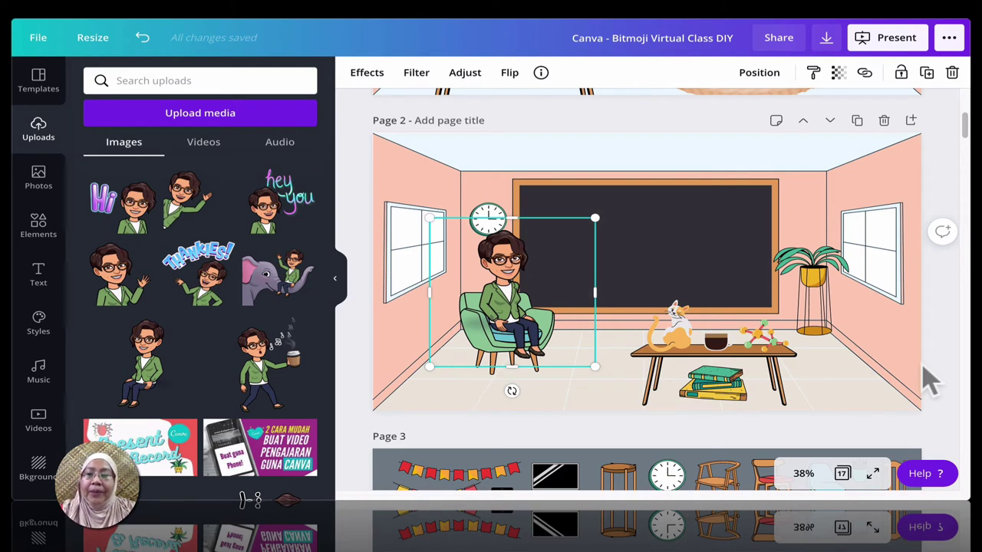
left_click(500, 377)
left_click_drag(486, 357, 476, 383)
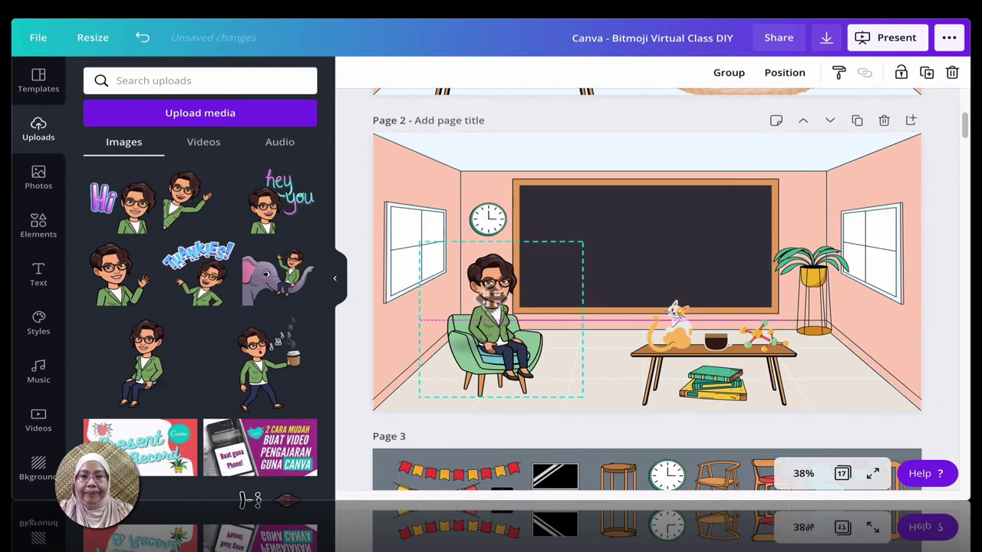
Search the graphics for 'round rug' and apply a filter to the results
left_click(181, 80)
type("circle rug")
key("Return")
double_click(135, 80)
type("round")
key("Return")
left_click(38, 225)
left_click(302, 80)
left_click(199, 379)
Filter the rug results to free graphics only
scroll(284, 330, "down", 3)
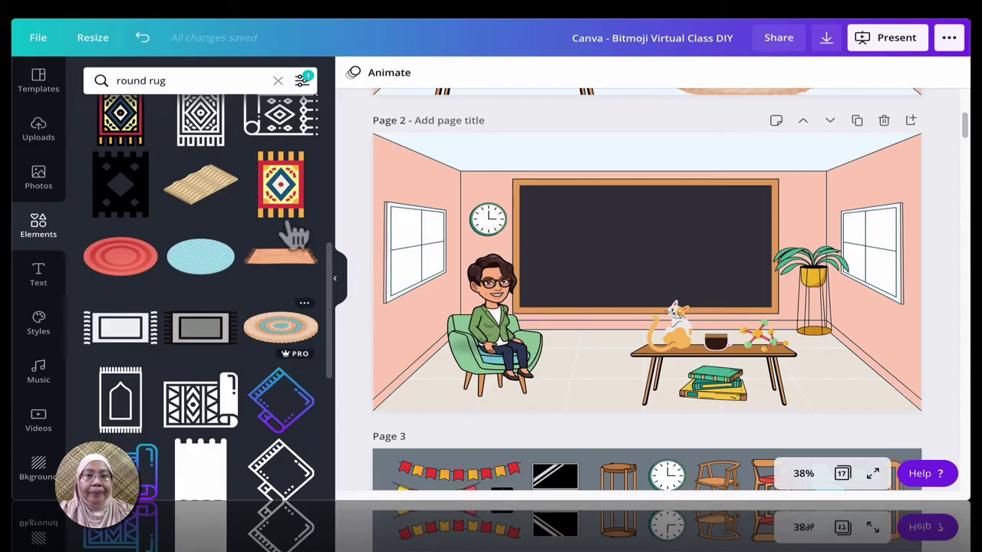
left_click(304, 82)
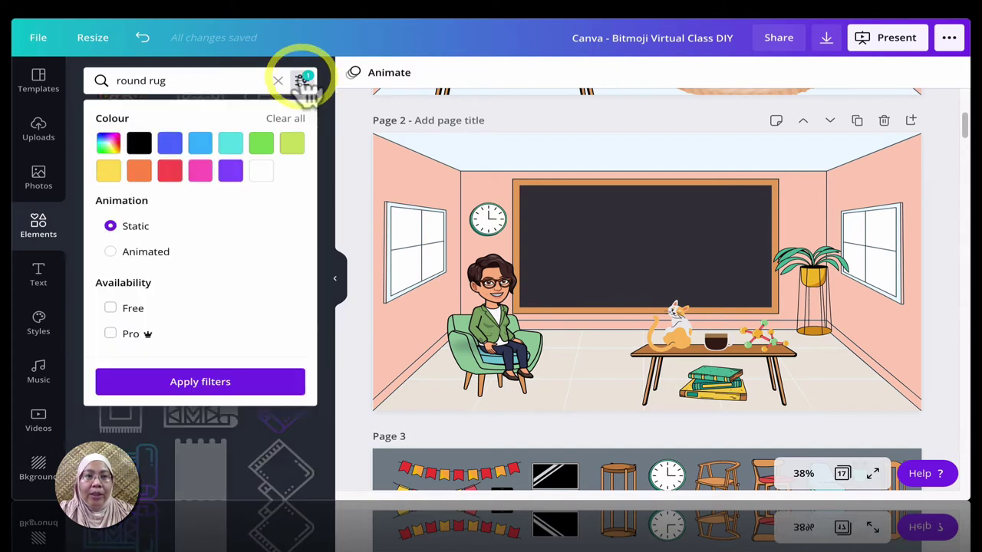
left_click(111, 308)
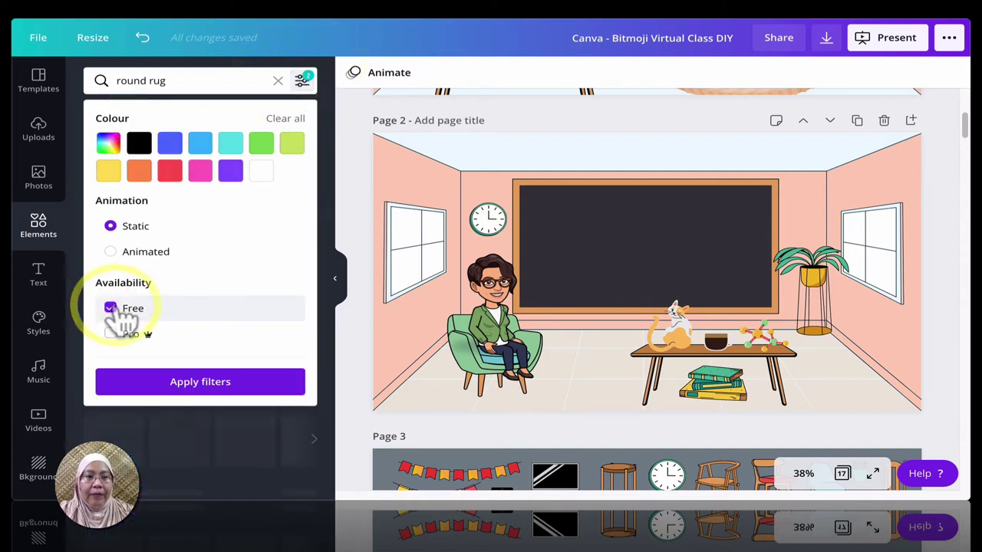
left_click(204, 385)
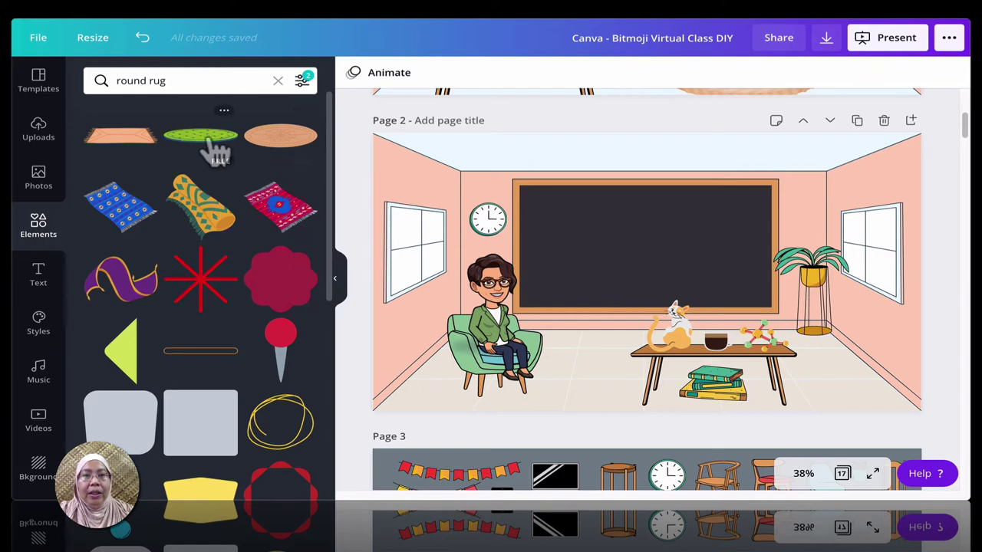
Lay the tan oval rug on the floor, sent back two layers behind the chair
left_click(265, 134)
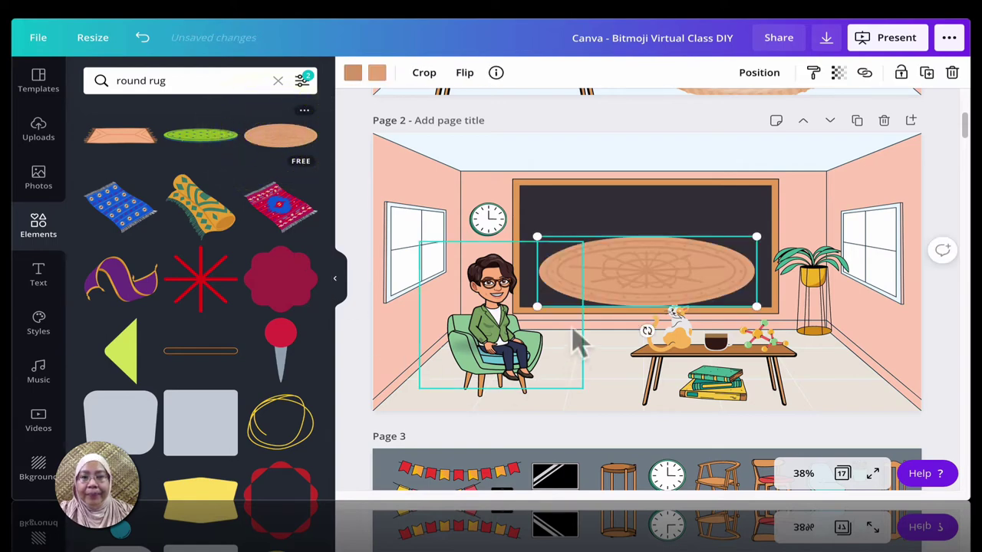
left_click_drag(657, 274, 529, 391)
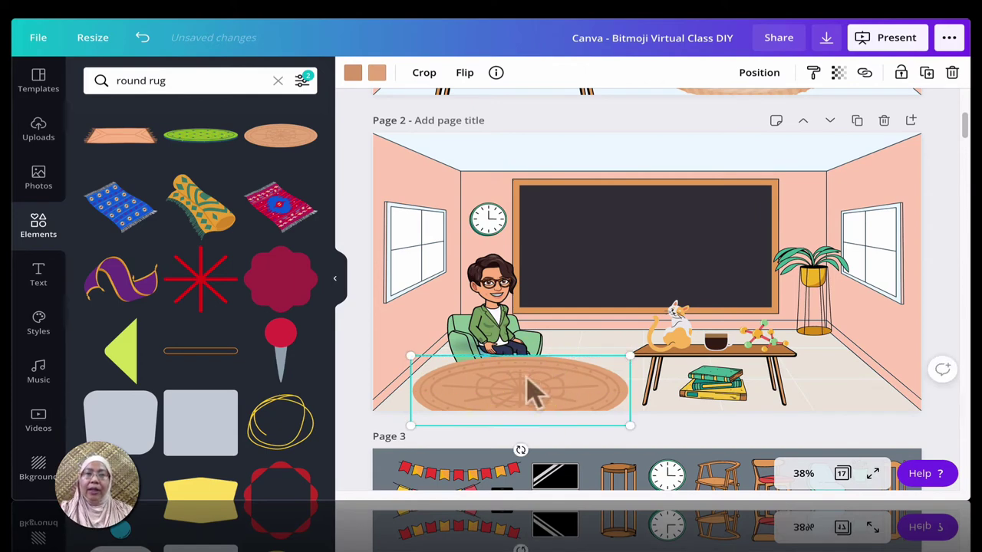
left_click(741, 77)
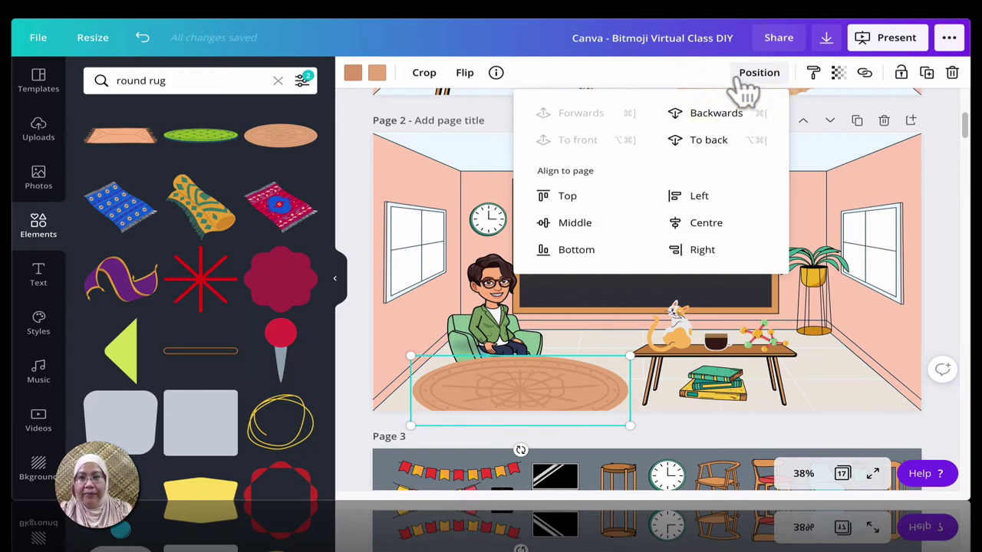
left_click(707, 116)
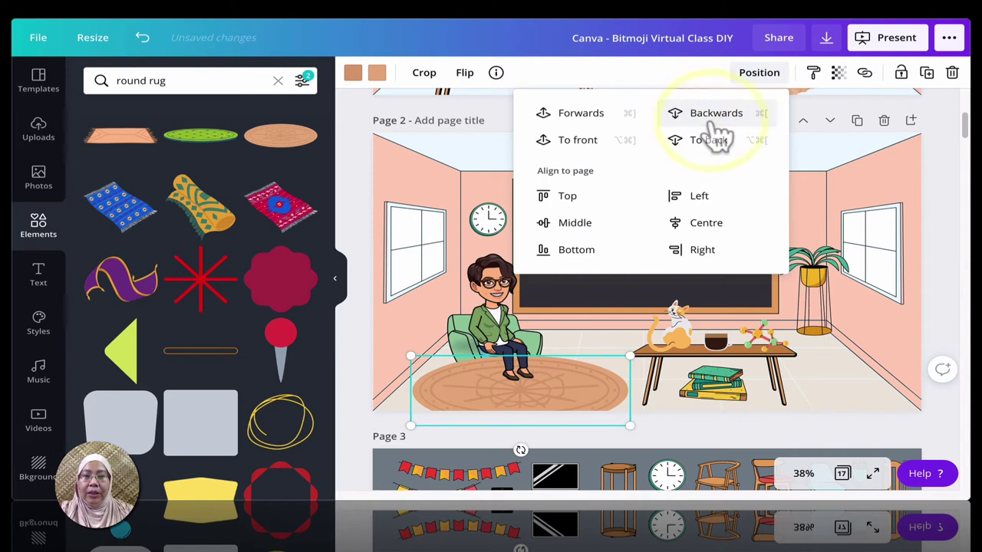
left_click(710, 115)
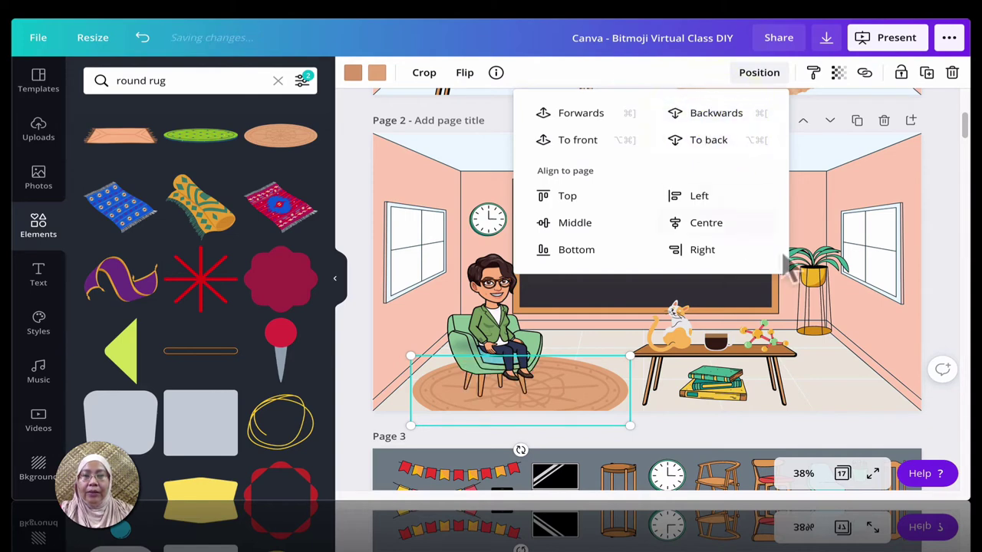
left_click(598, 410)
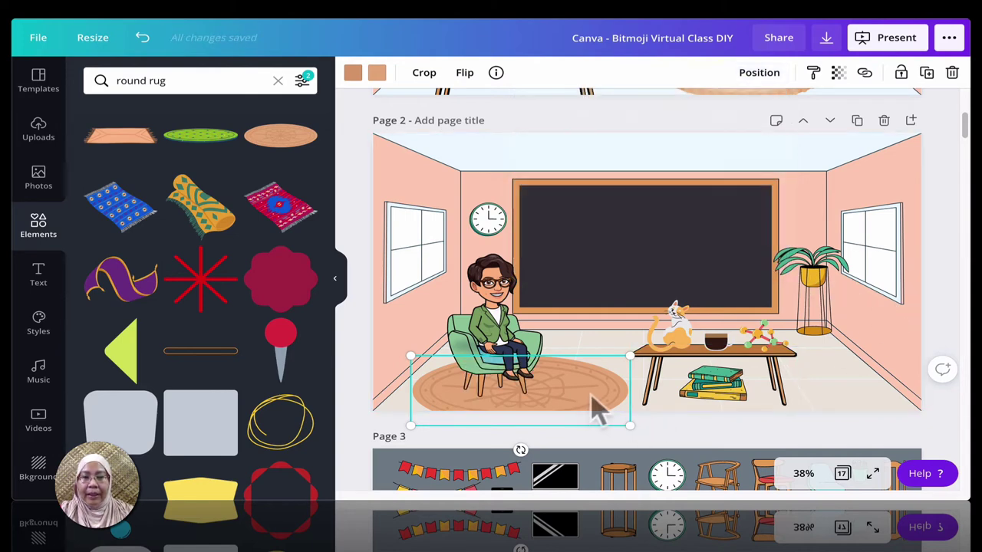
left_click_drag(588, 396, 576, 394)
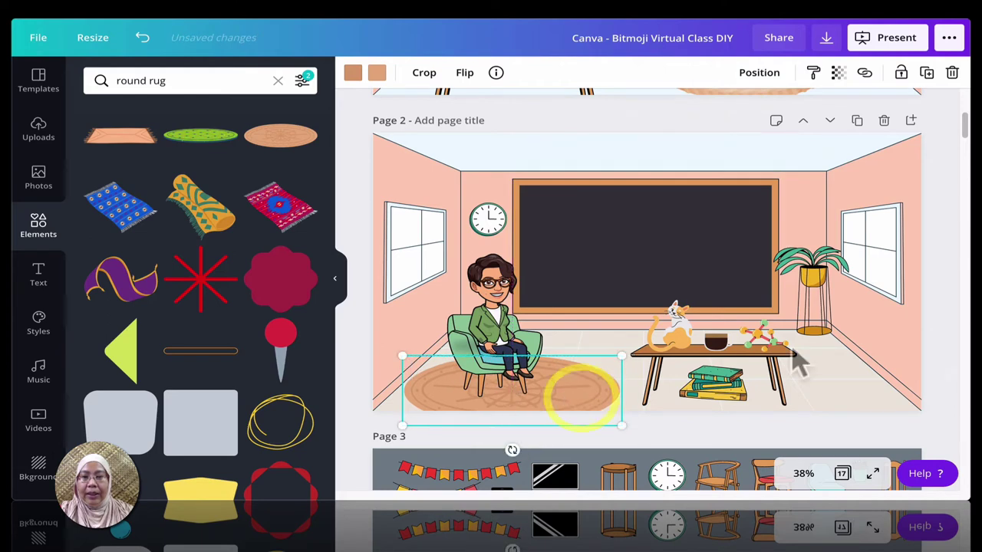
left_click(939, 337)
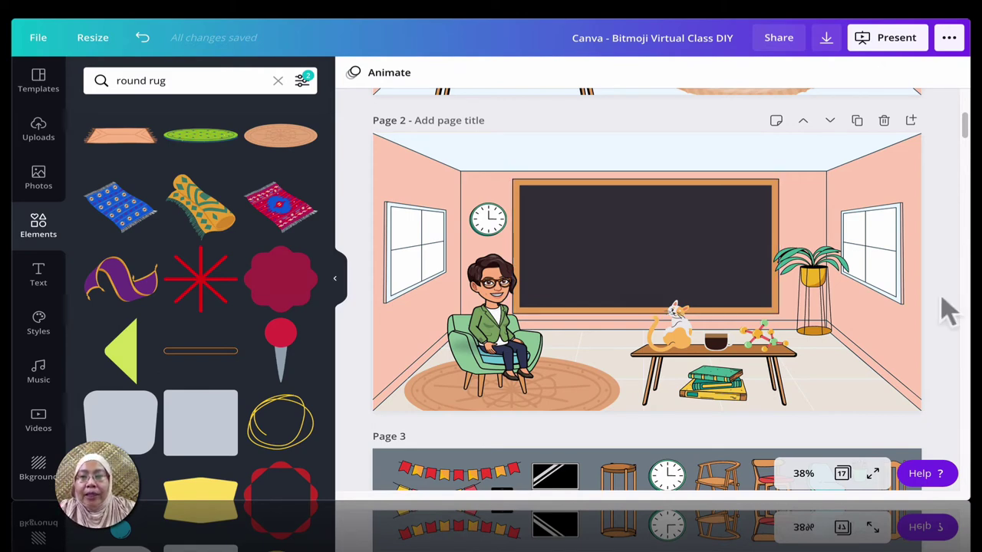
Clear the search filters and search Elements for 'landscape'
left_click(301, 80)
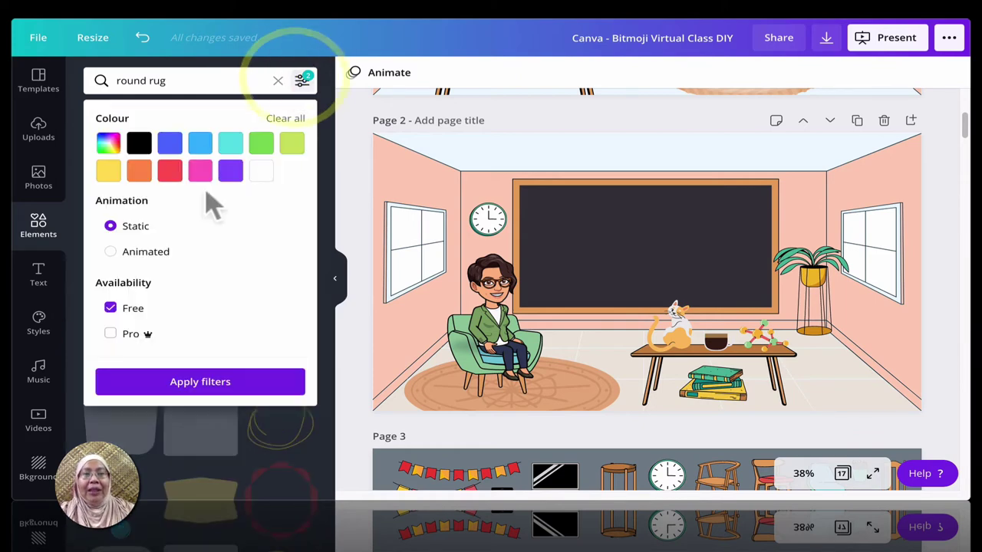
left_click(276, 118)
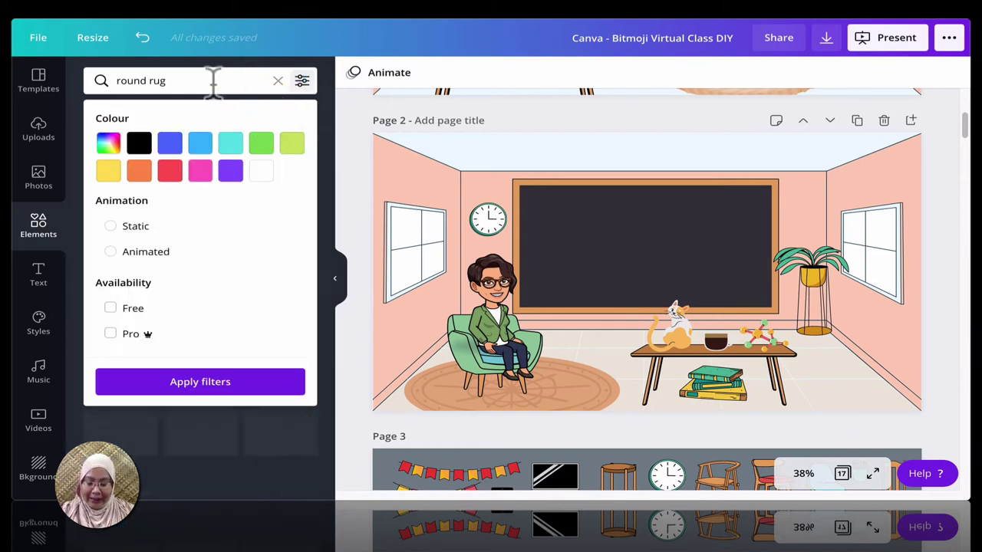
left_click(212, 81)
triple_click(213, 81)
type("lan")
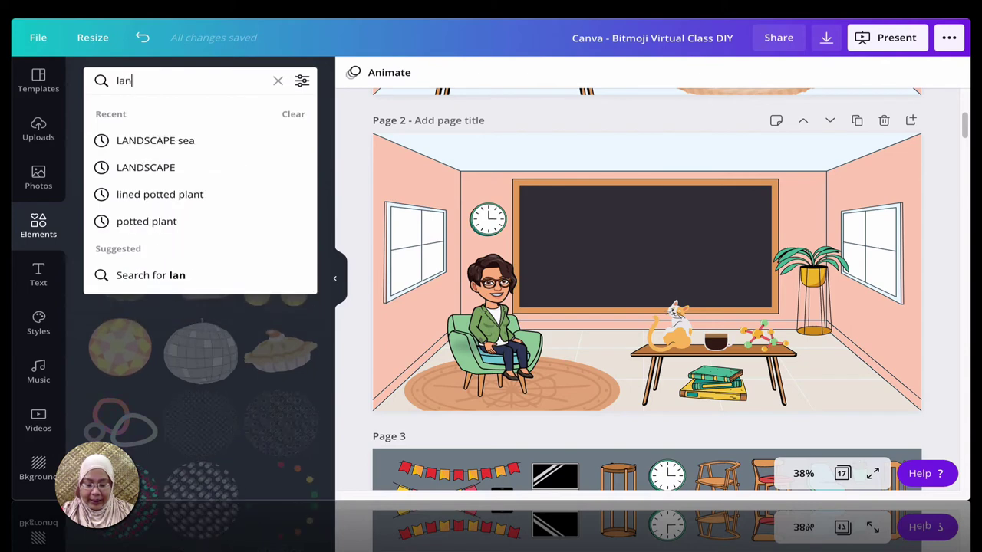
type("dscape")
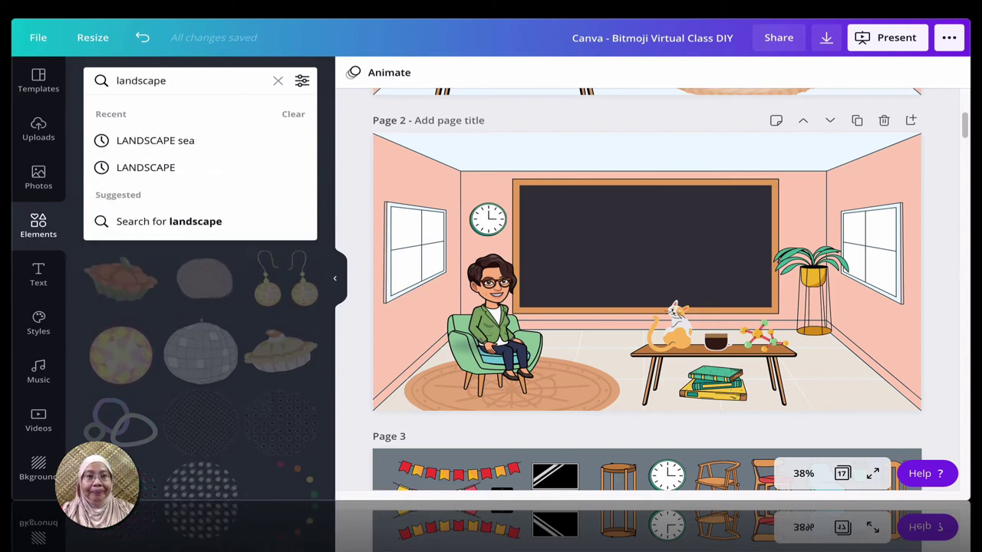
key("Return")
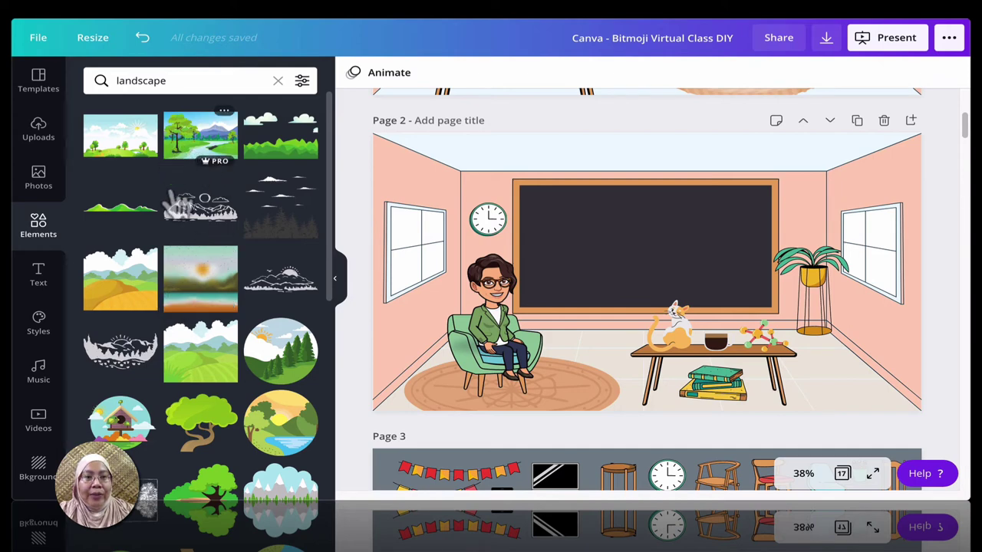
scroll(203, 276, "down", 2)
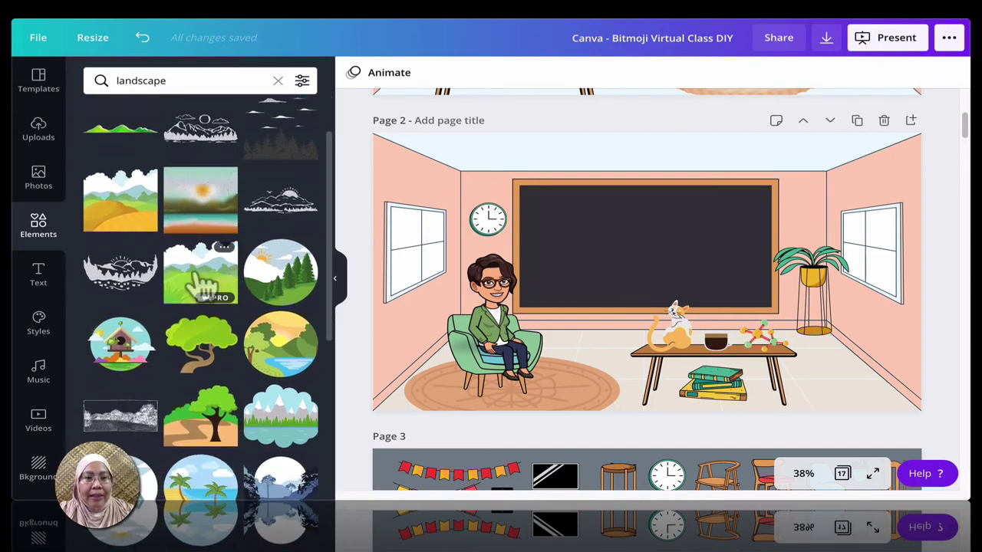
Limit the landscape results to free elements and scroll through them
left_click(302, 80)
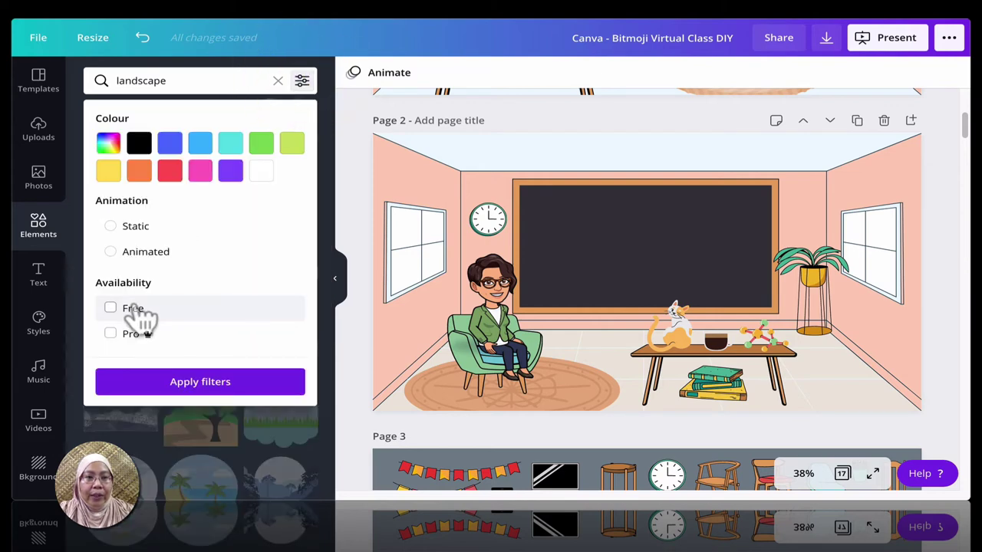
left_click(136, 313)
left_click(217, 383)
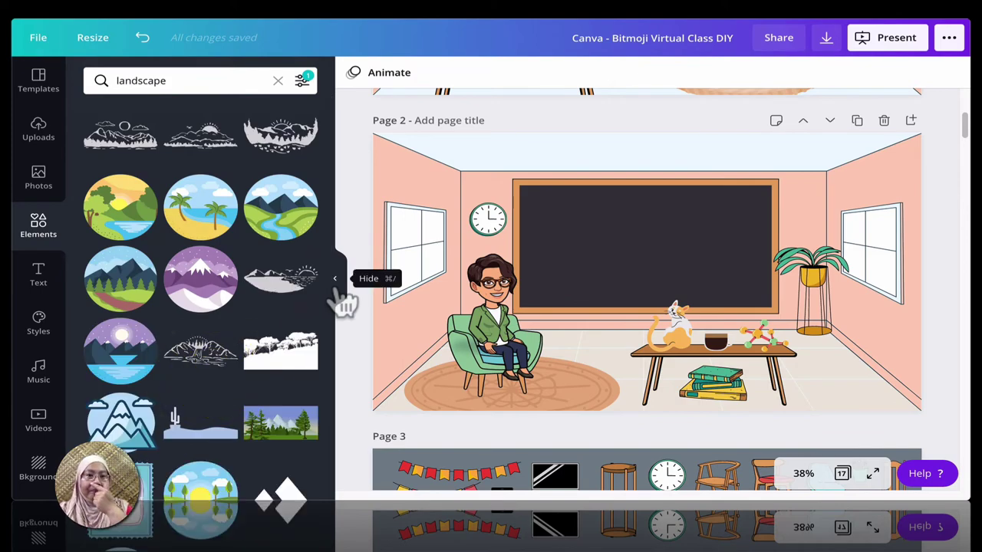
scroll(230, 417, "down", 6)
scroll(288, 383, "down", 10)
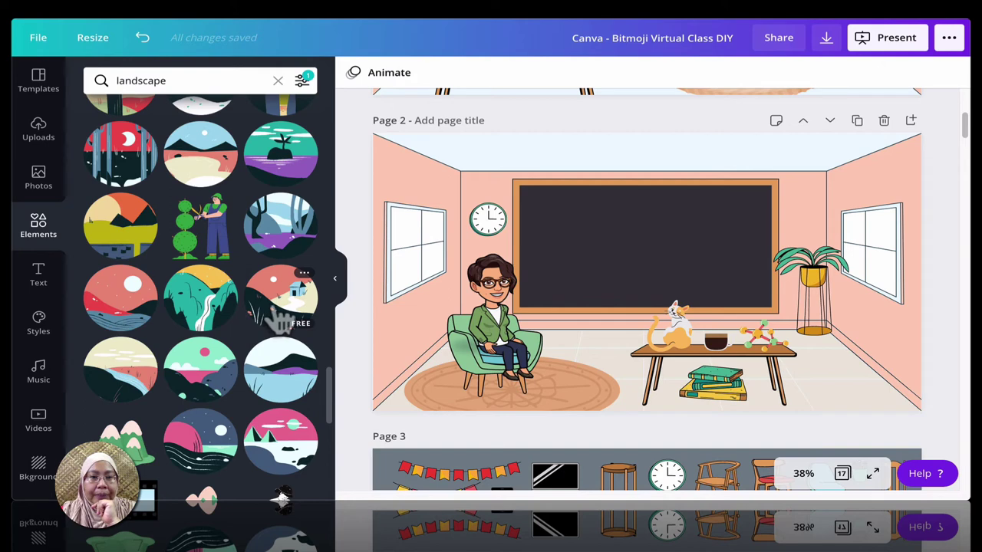
scroll(283, 315, "down", 3)
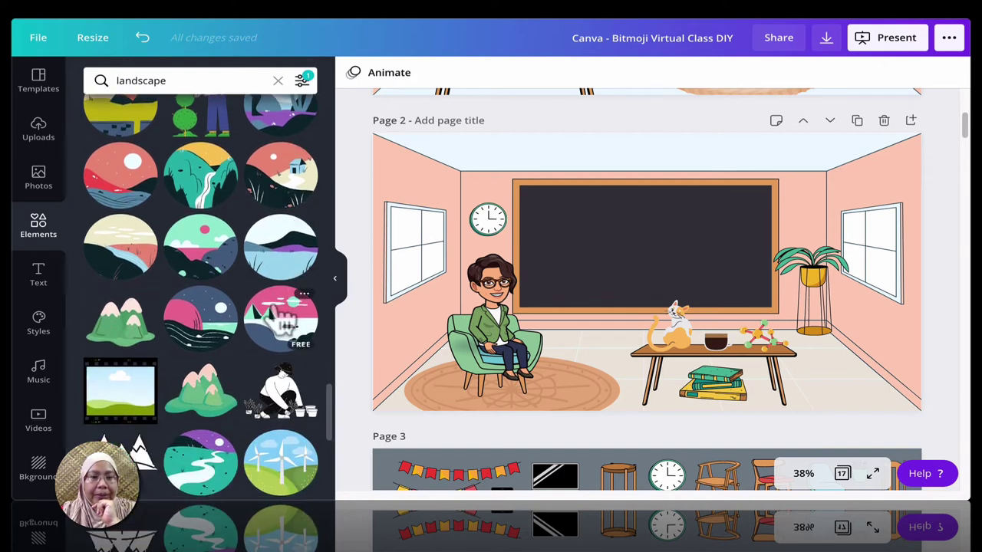
scroll(282, 321, "down", 1)
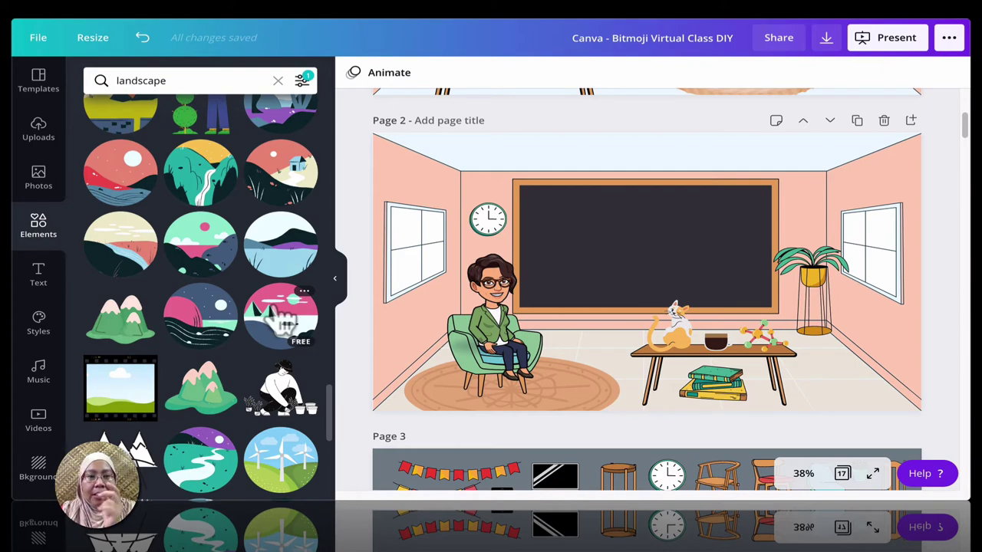
scroll(282, 320, "down", 10)
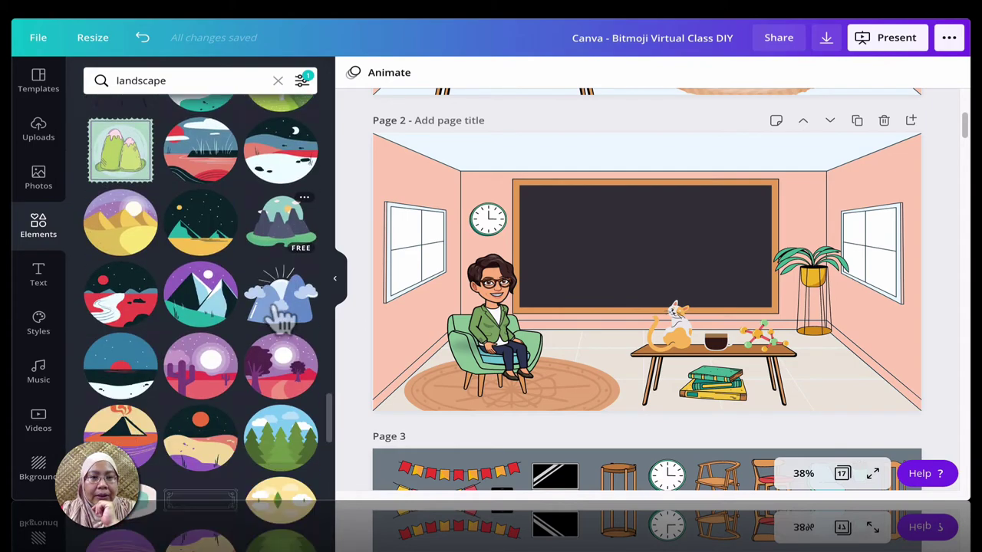
scroll(283, 314, "down", 5)
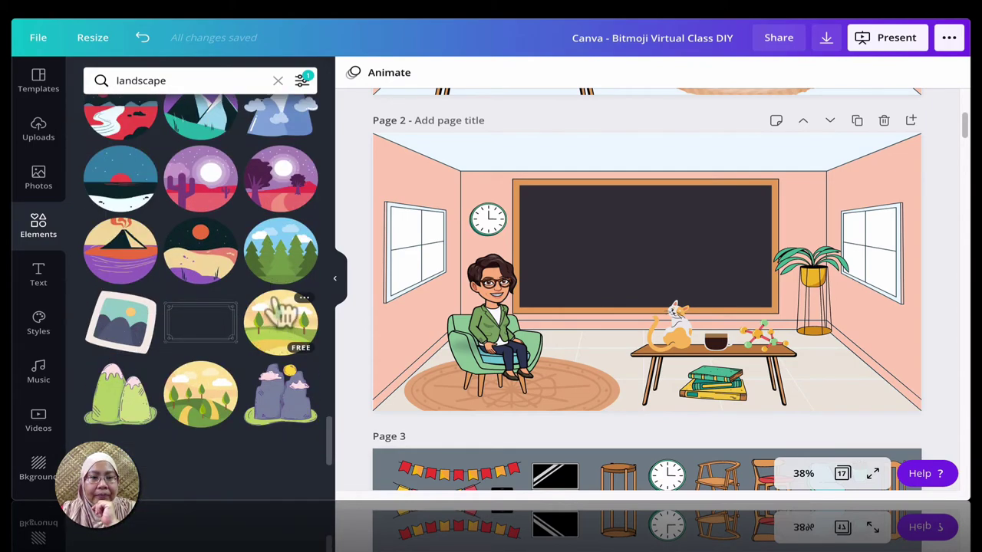
Put the round forest landscape over the right window, sent two layers back behind its frame
left_click(281, 251)
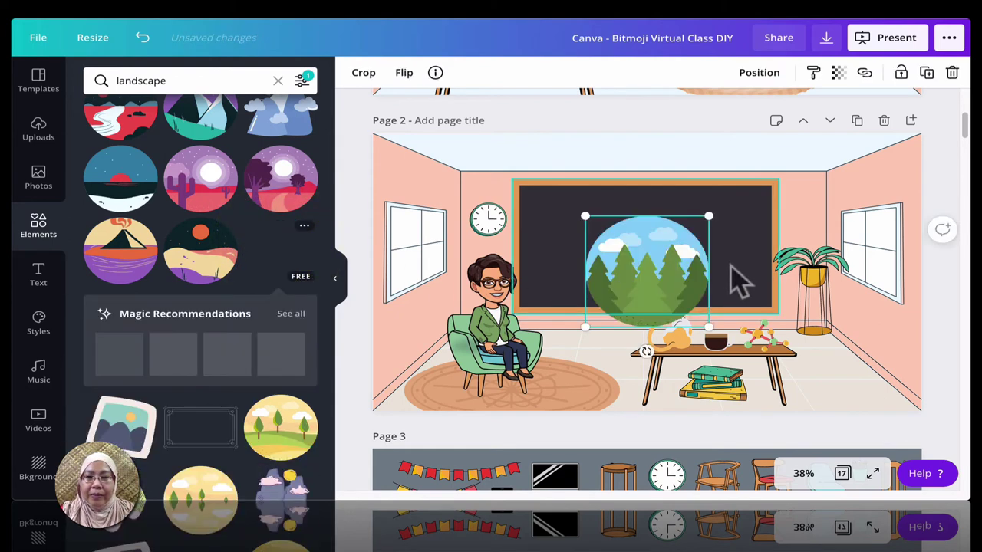
left_click_drag(642, 280, 857, 246)
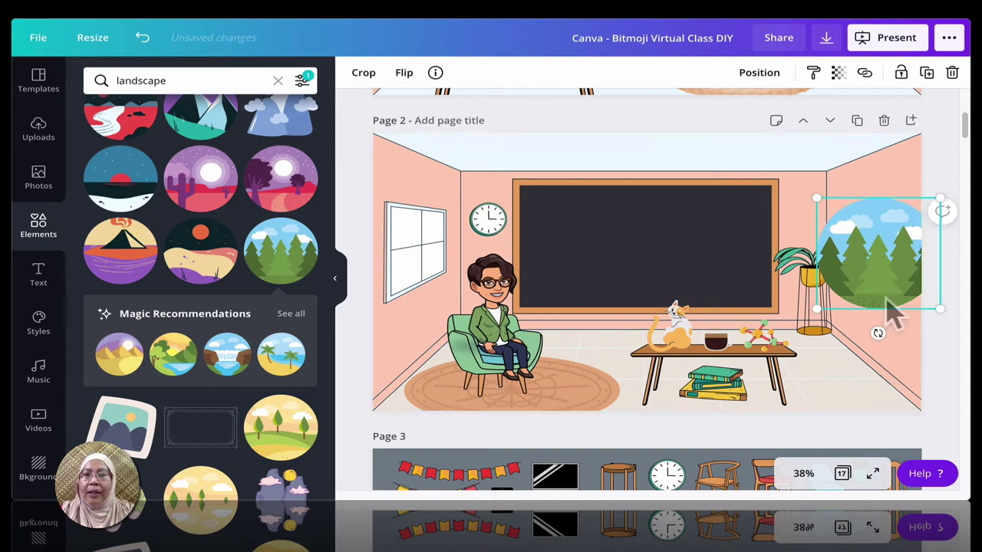
left_click(759, 77)
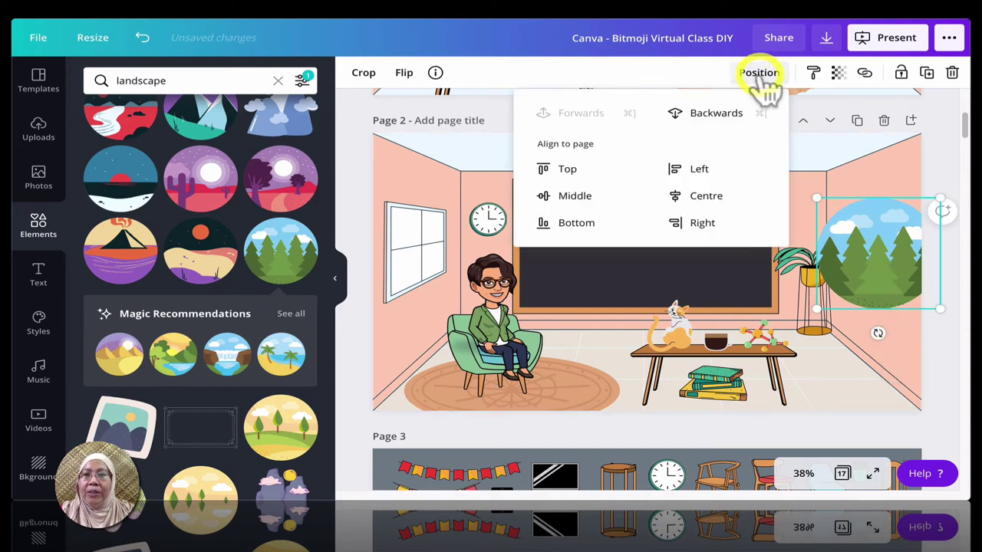
left_click(705, 123)
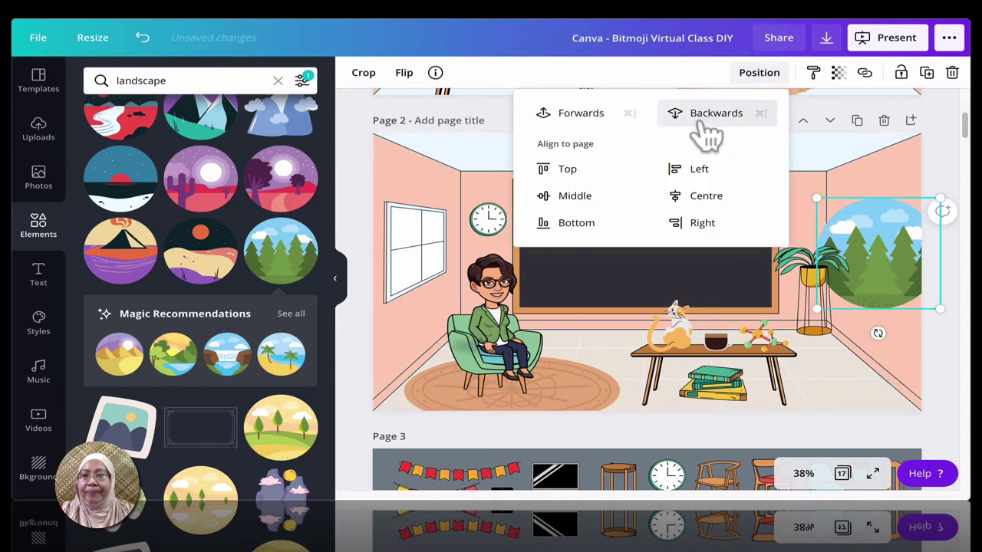
left_click(702, 125)
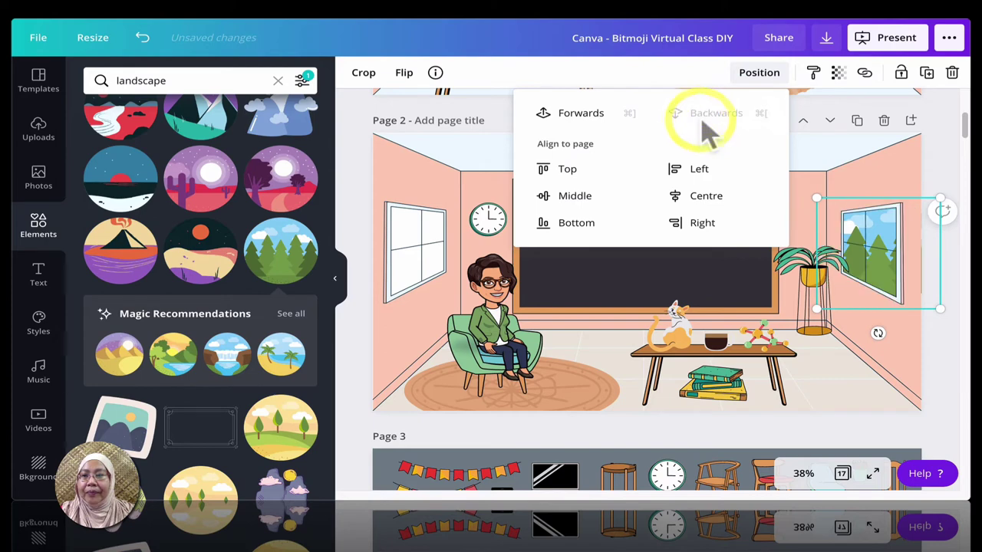
left_click(955, 376)
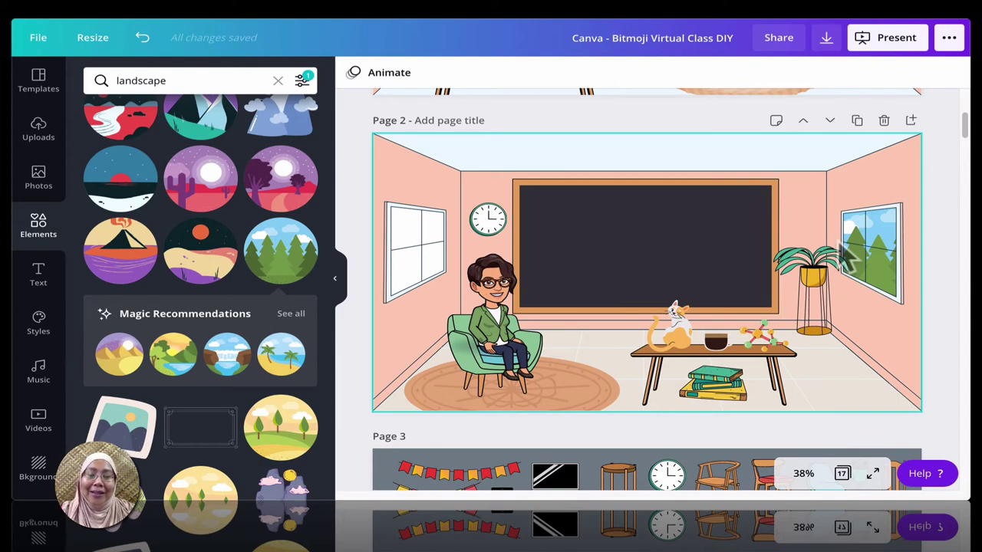
scroll(218, 285, "up", 1)
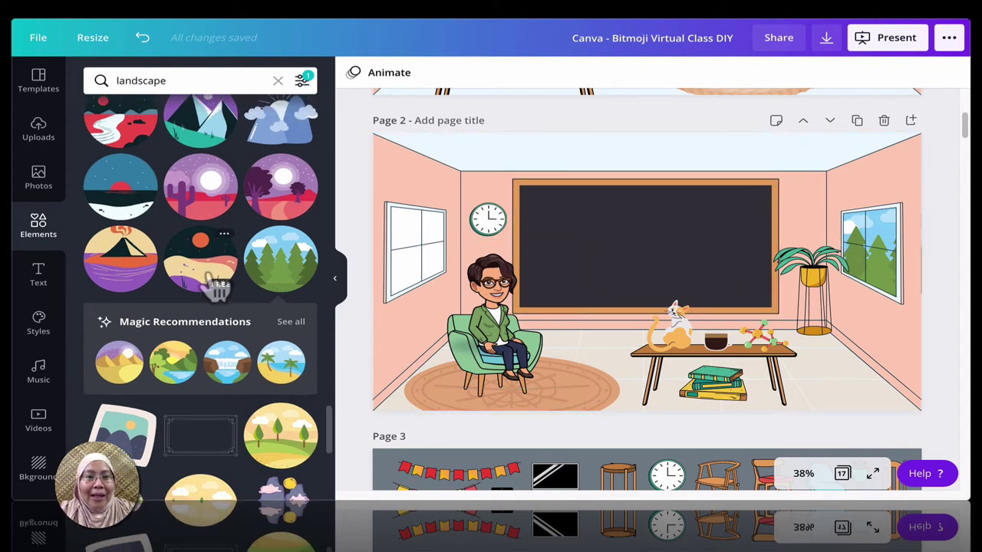
scroll(218, 286, "up", 2)
scroll(217, 283, "up", 2)
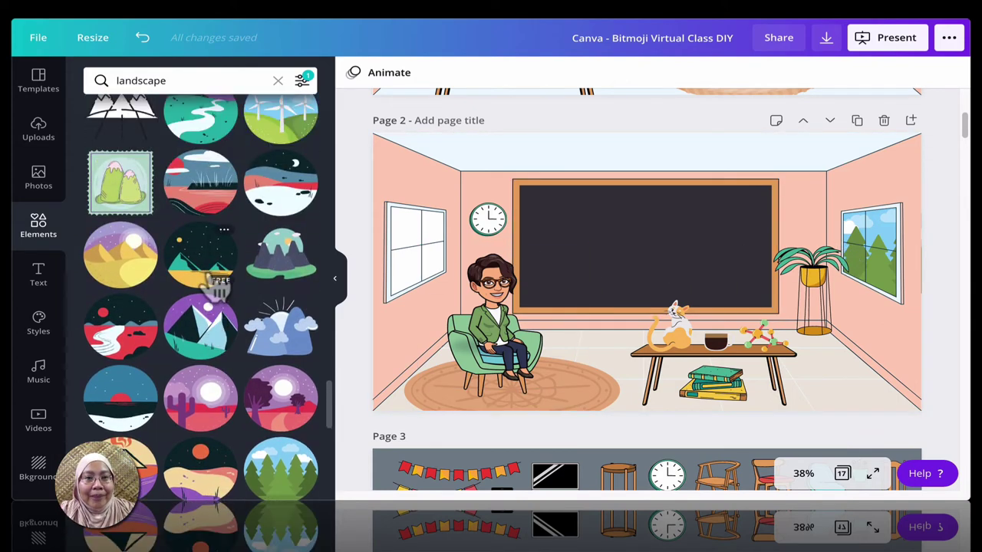
scroll(218, 285, "up", 3)
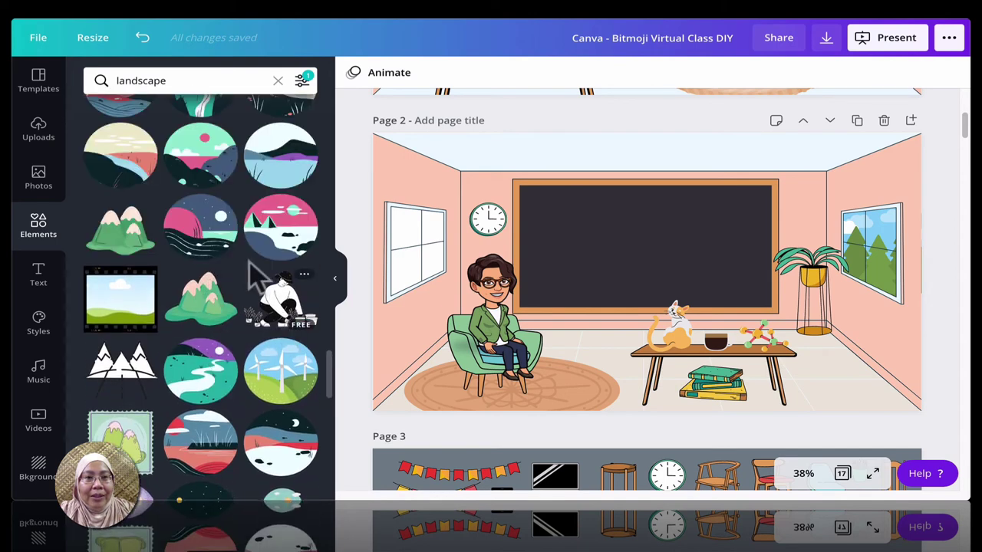
Place the sunny cliff-and-sea landscape over the left window, sent two layers back behind its frame
scroll(269, 299, "up", 3)
scroll(257, 280, "up", 3)
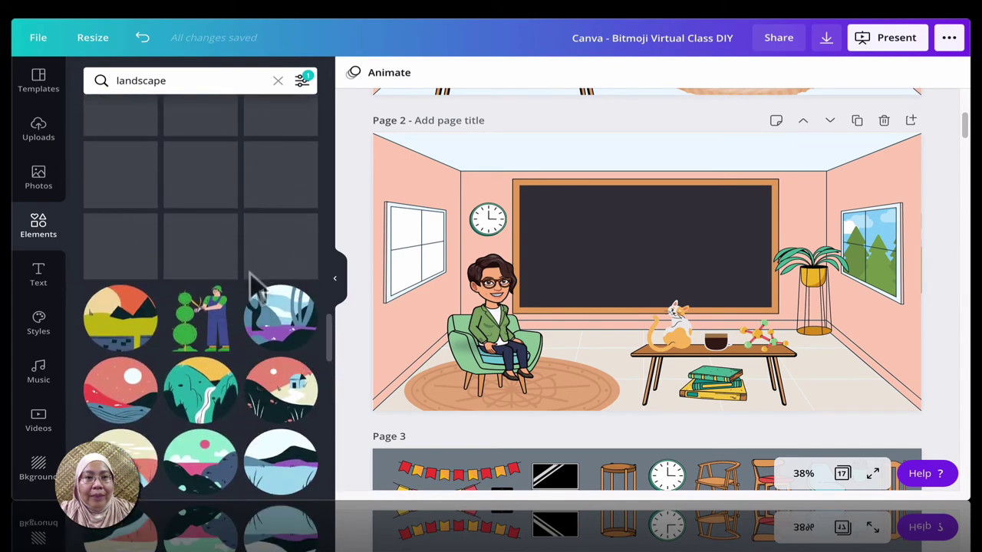
scroll(258, 294, "up", 3)
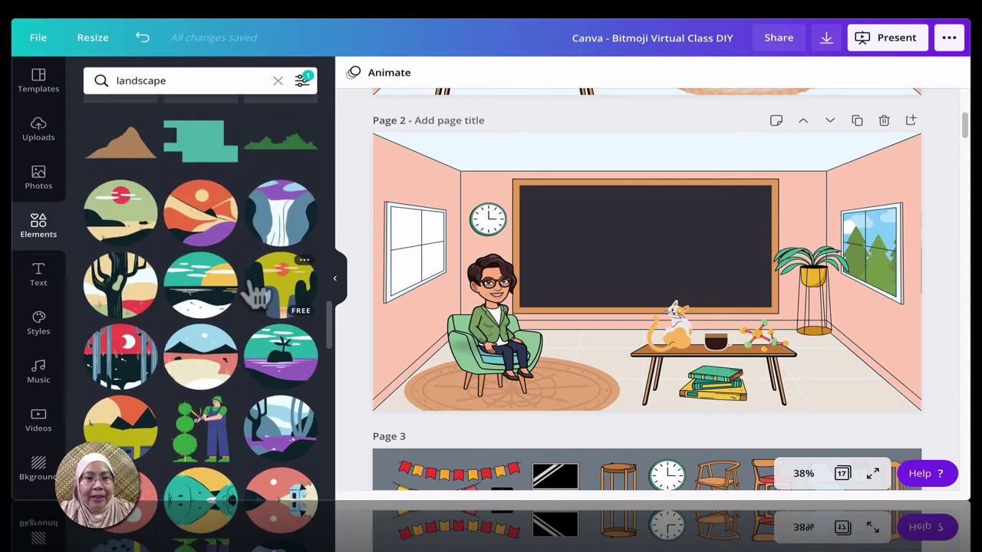
scroll(257, 296, "up", 6)
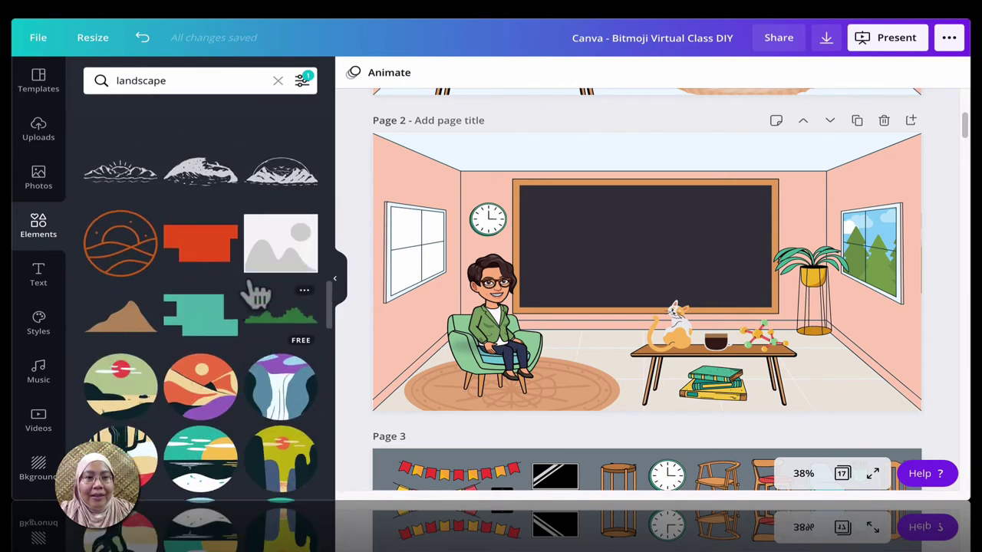
scroll(257, 291, "up", 3)
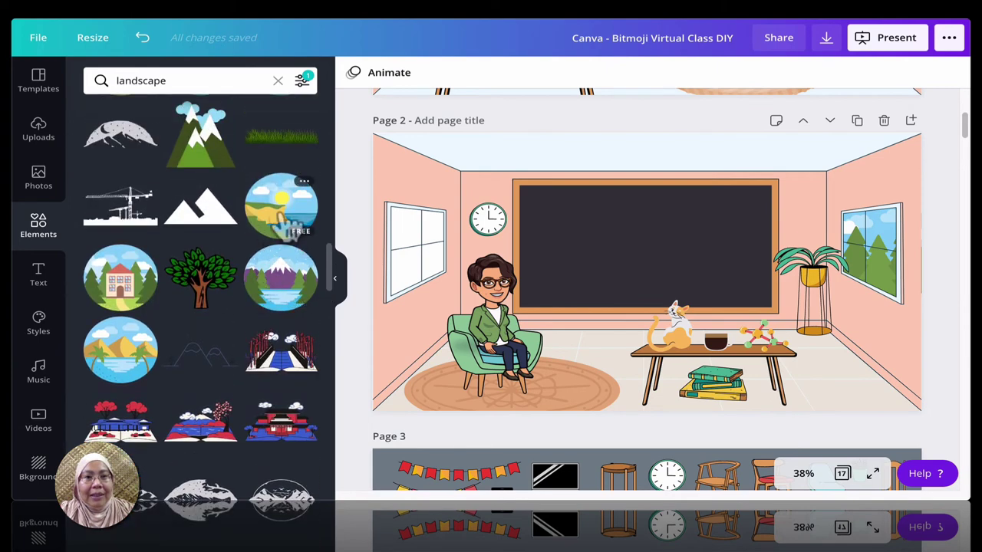
left_click(294, 223)
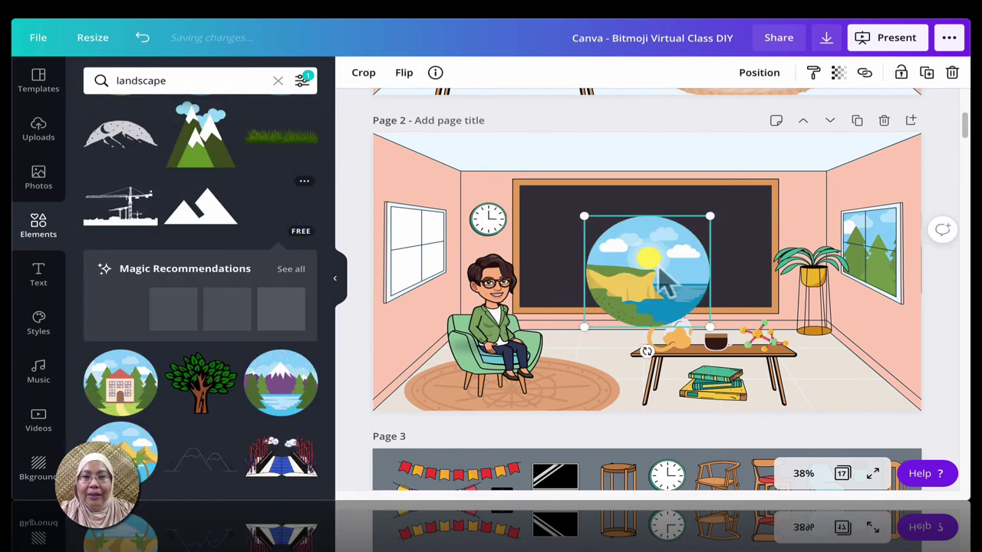
left_click_drag(648, 282, 422, 244)
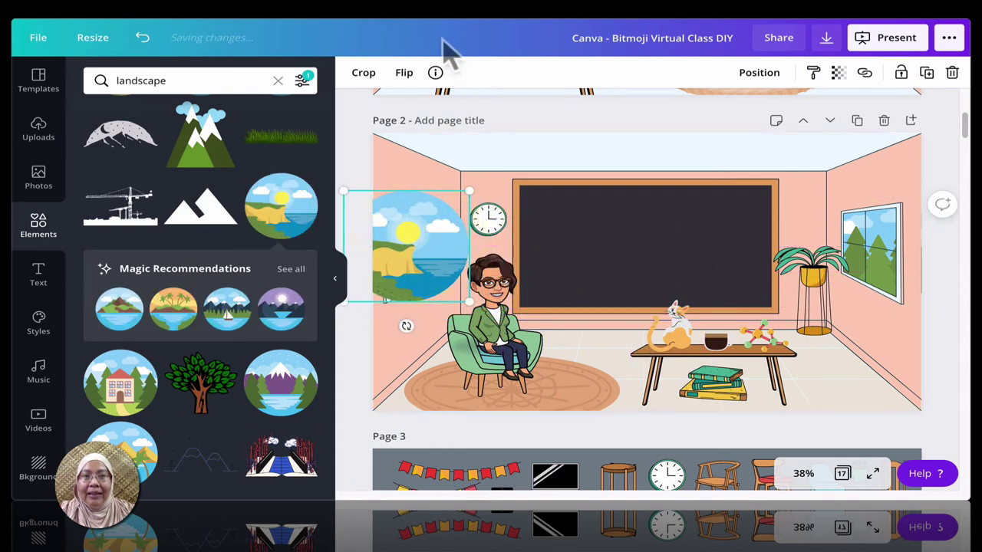
left_click(747, 76)
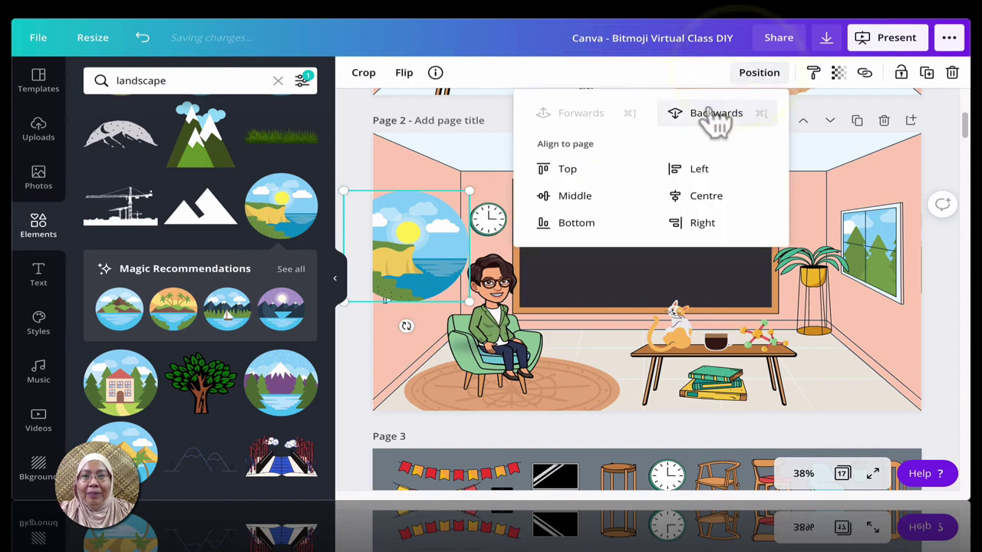
left_click(712, 115)
left_click(714, 117)
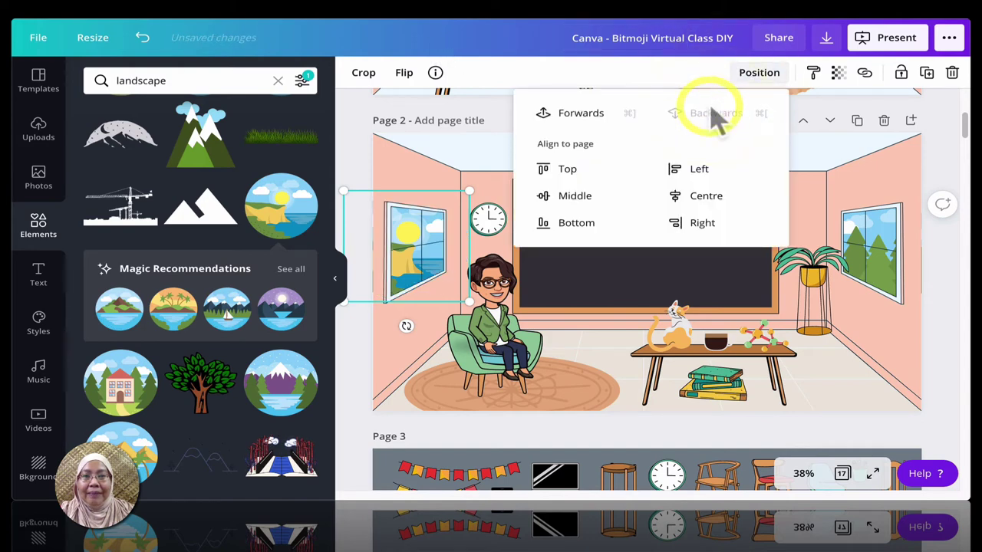
left_click(947, 325)
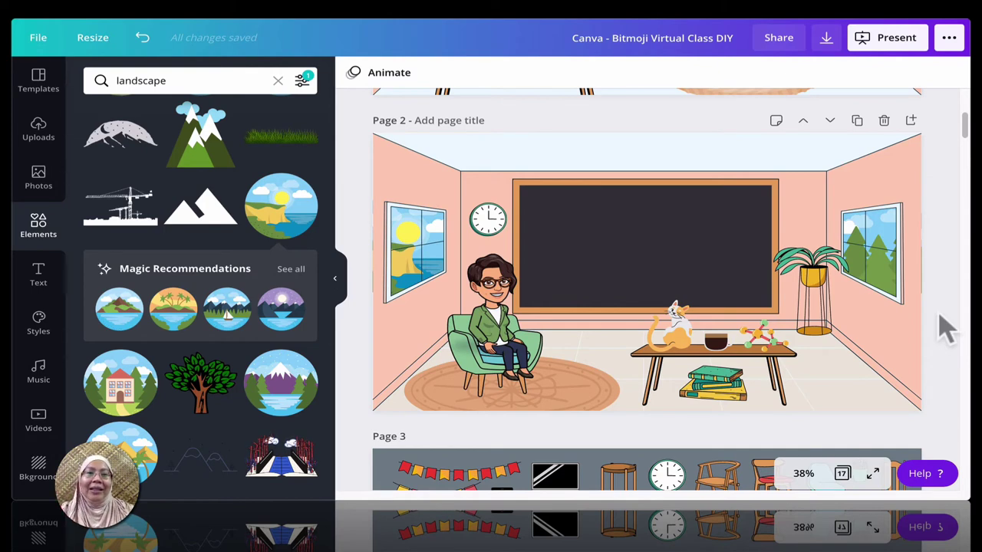
left_click(38, 273)
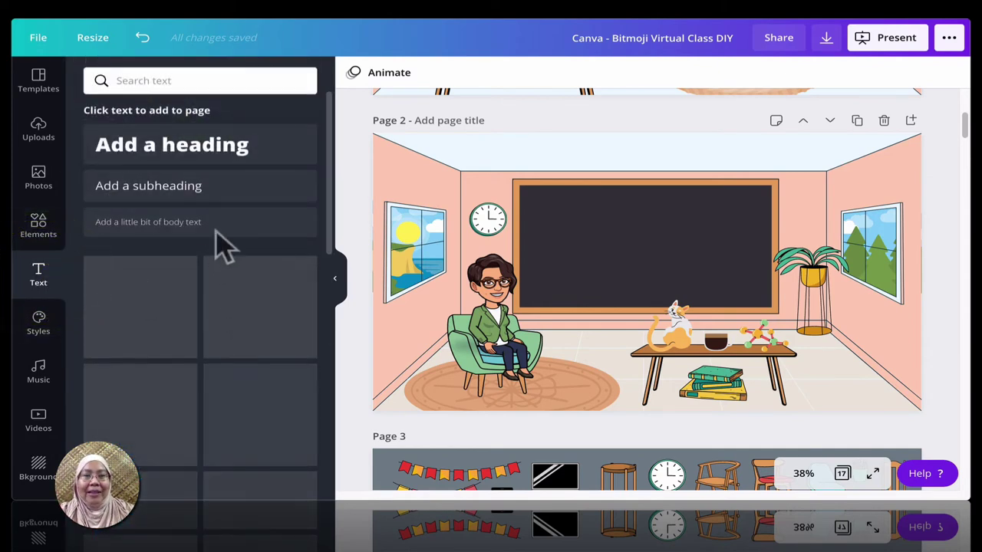
Add a subheading text box to the chalkboard and set its font to Drukaatie Burti
left_click(204, 198)
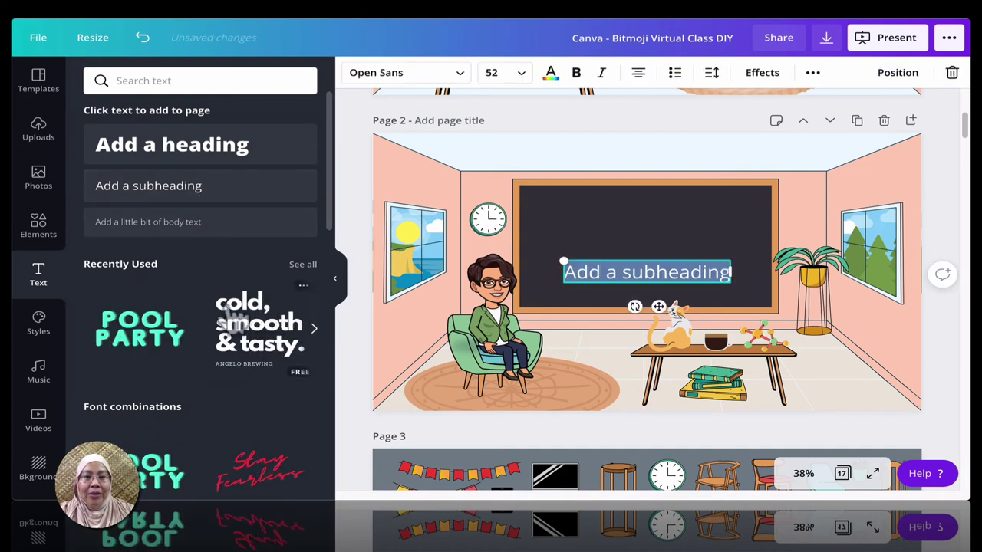
scroll(249, 457, "down", 5)
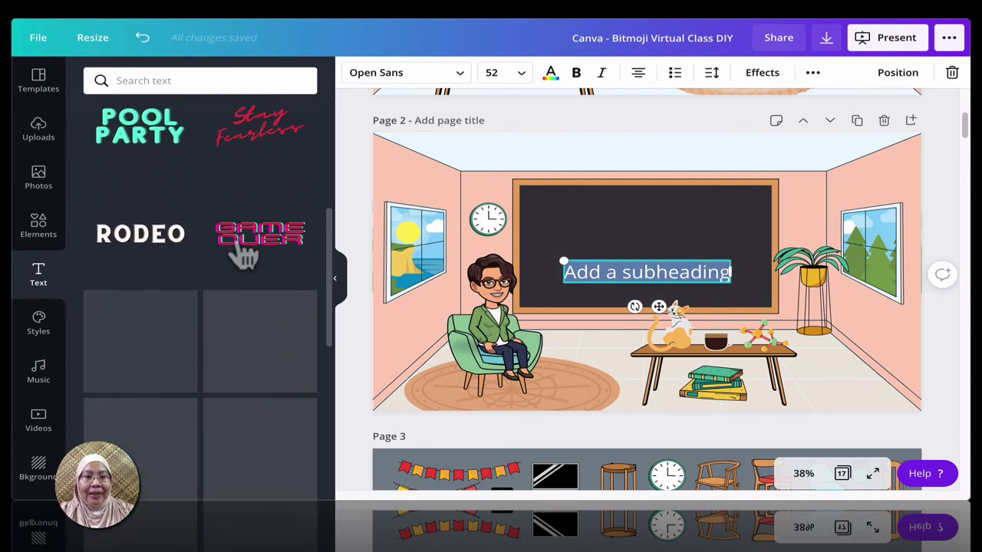
scroll(244, 238, "up", 5)
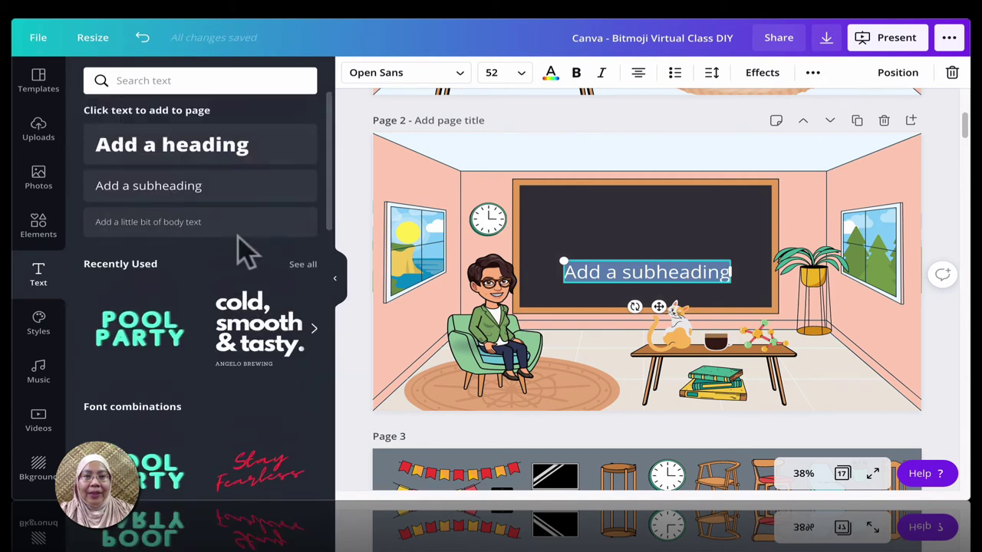
left_click(416, 69)
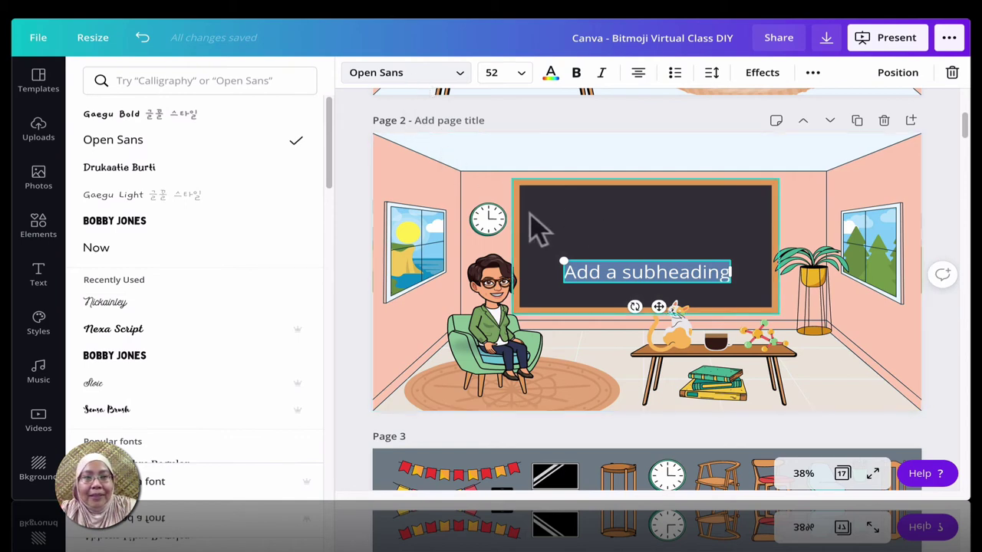
left_click(121, 175)
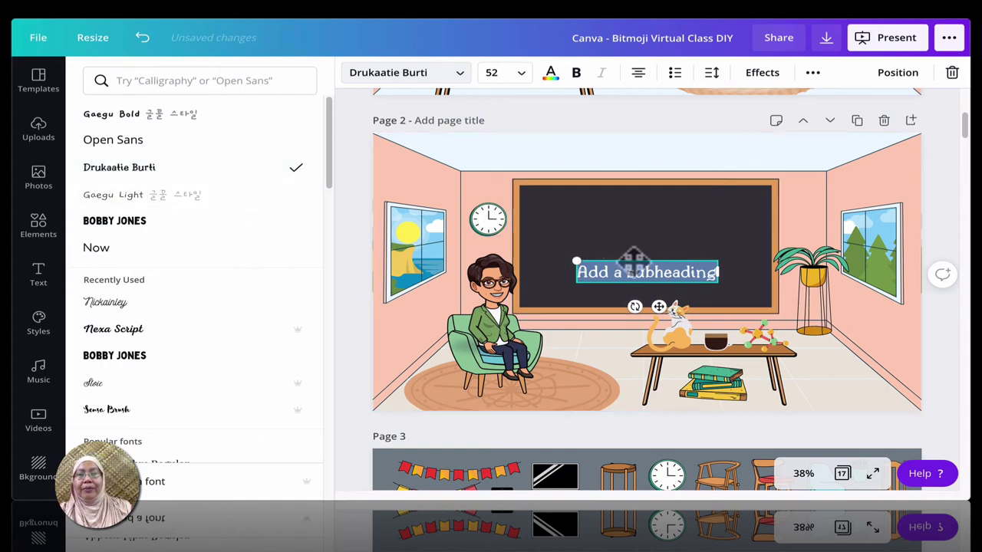
left_click(644, 272)
Replace the subheading with 'Intro to MedChem' and place a duplicate just below it
key("super+a")
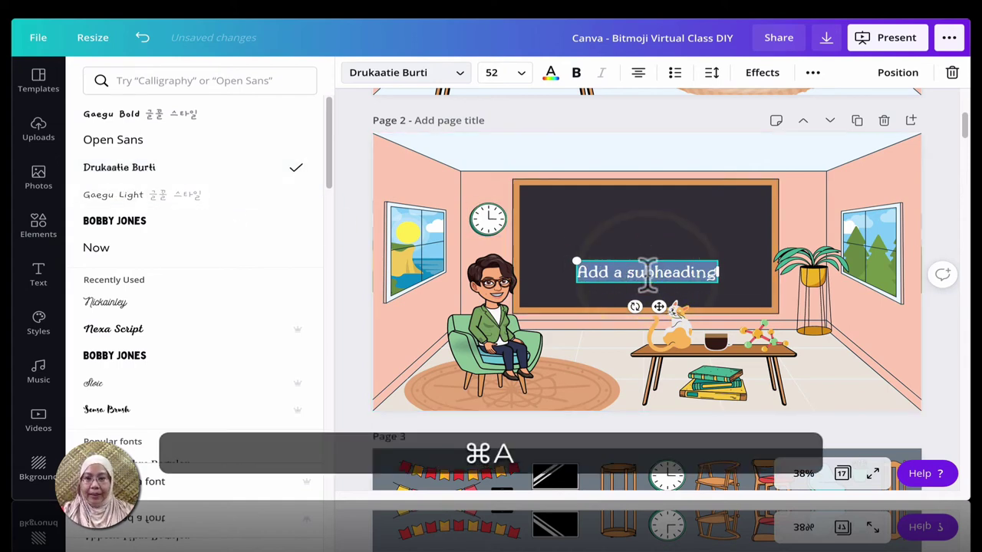
key("BackSpace")
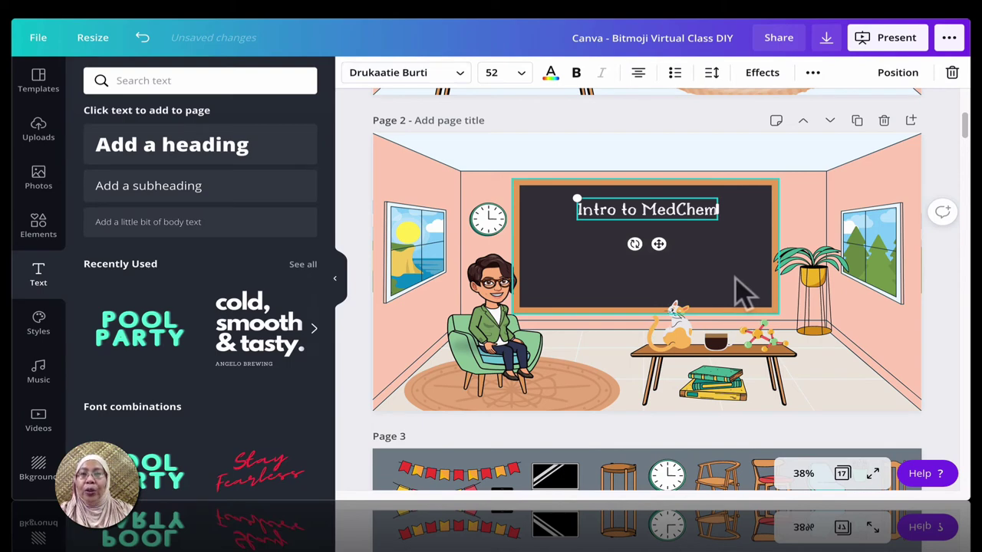
key("super+d")
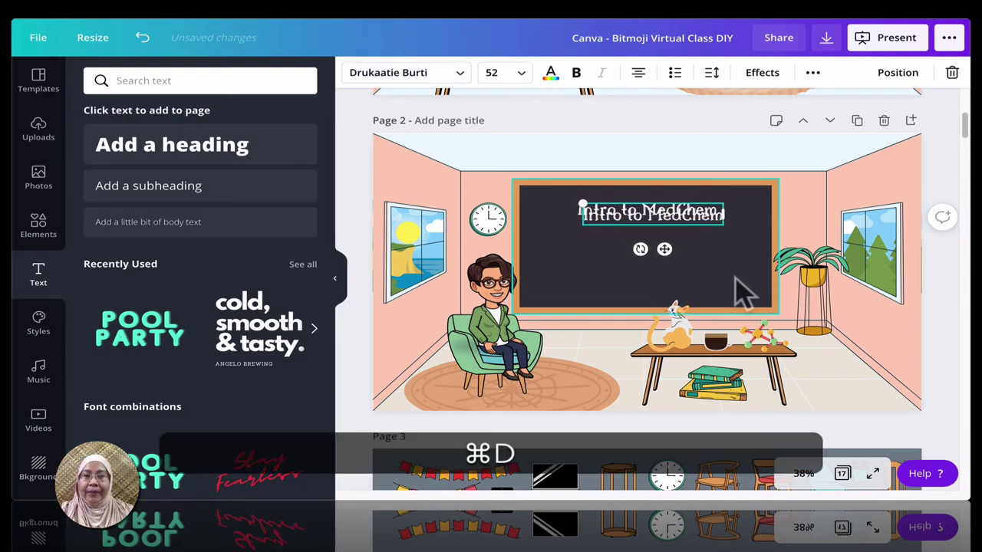
left_click_drag(679, 222, 673, 233)
Turn the copies into agenda lines 'Watch: What is a drug?', 'Answer: Mentimeter', 'Join: Zoom@4pm, 20.11.20'
double_click(675, 233)
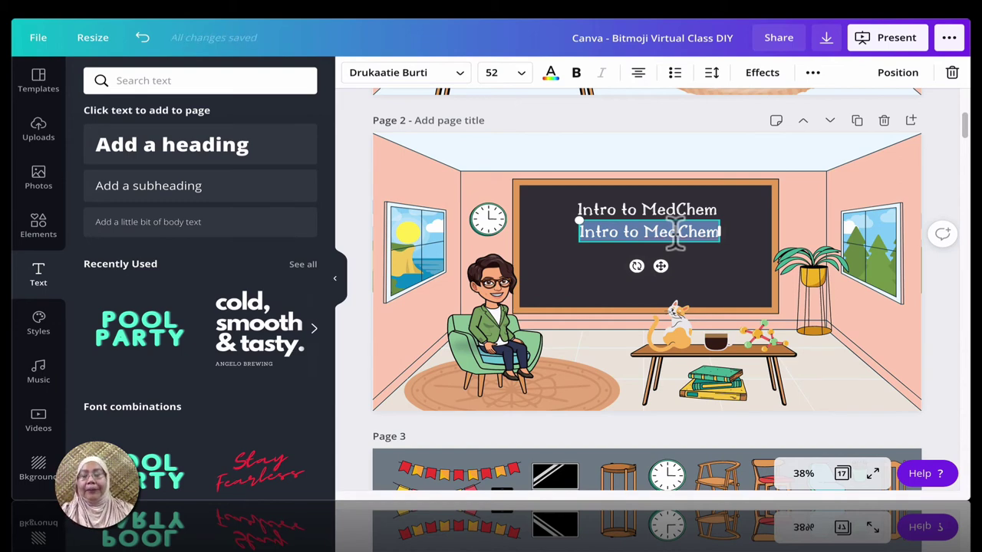
type("Watch: What is a drug?")
key("ctrl+d")
type("Answer: Mentimeter")
key("ctrl+d")
type("Join: Zoom@4pm, 20.11.20")
left_click(947, 374)
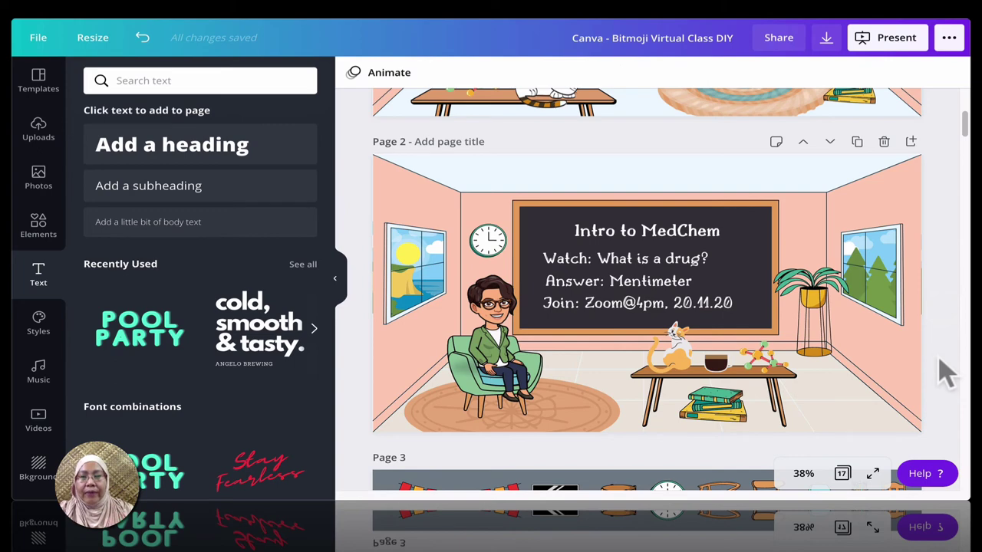
left_click(682, 265)
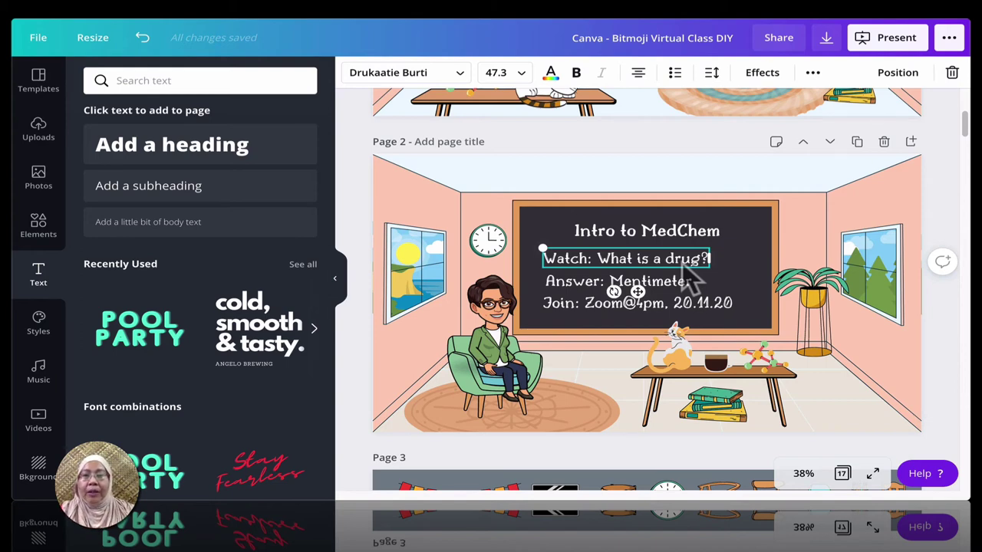
Link the words 'What is a drug?' in the Watch line to the pasted video page address
left_click(681, 259)
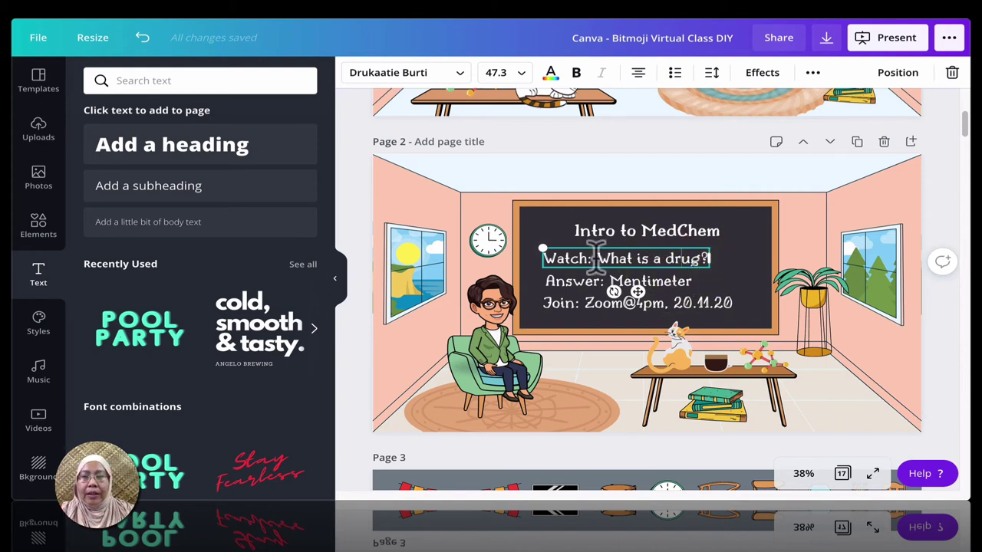
left_click_drag(596, 255, 707, 259)
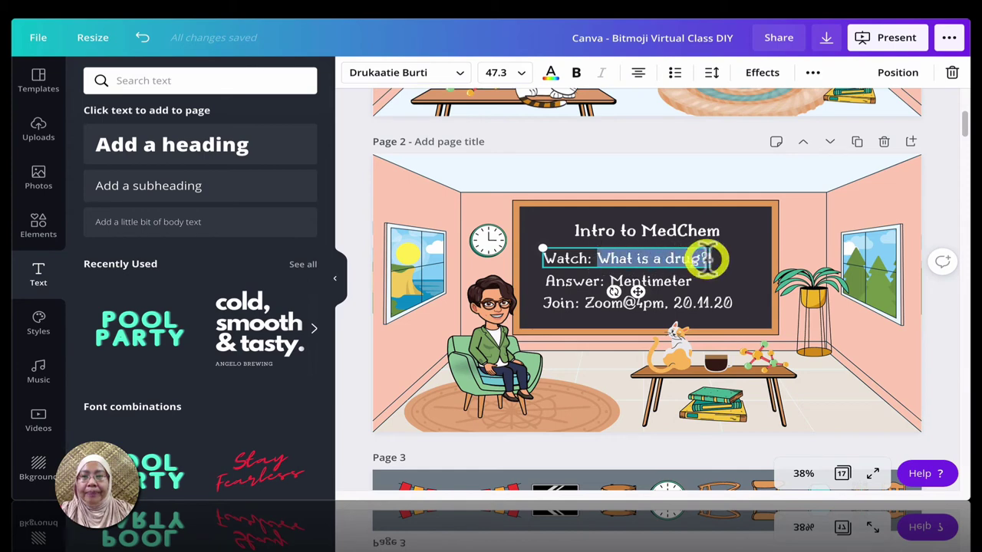
left_click(815, 73)
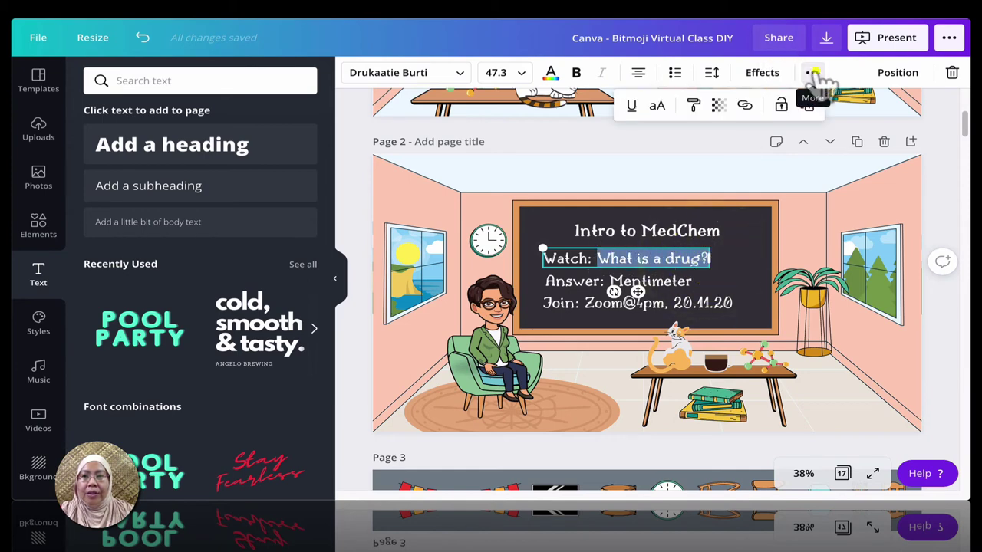
left_click(745, 107)
left_click(558, 144)
type("https://draisyah.com/videos-on-far212/")
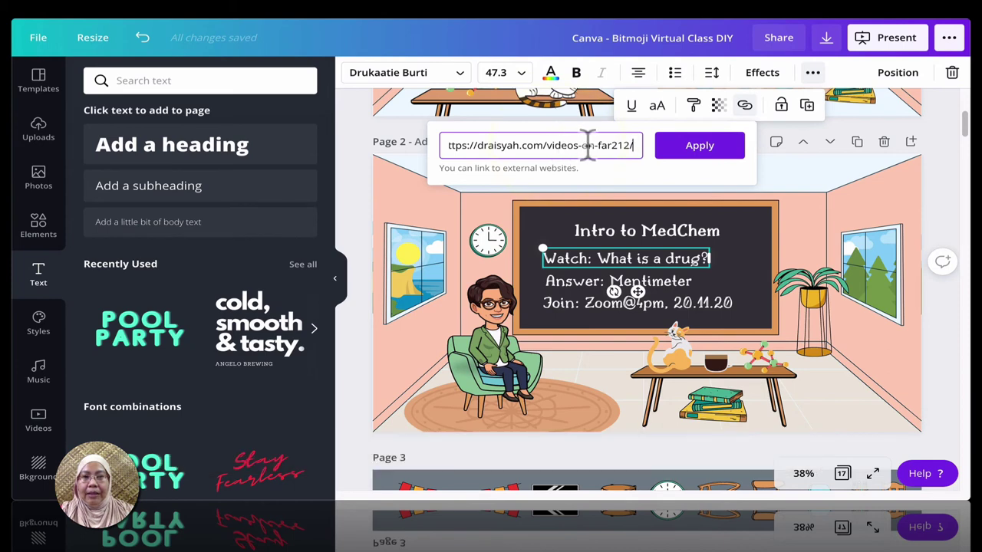
left_click(699, 147)
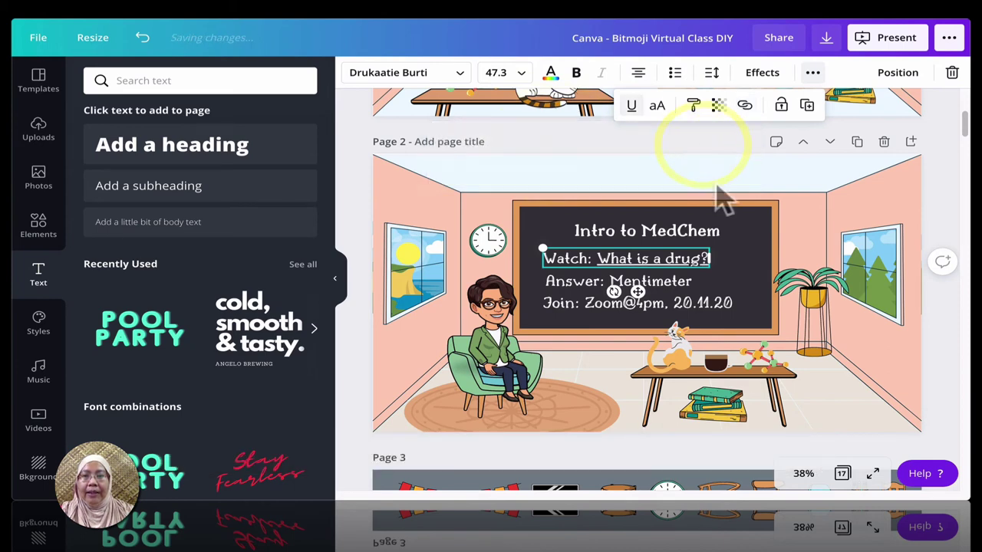
left_click(940, 362)
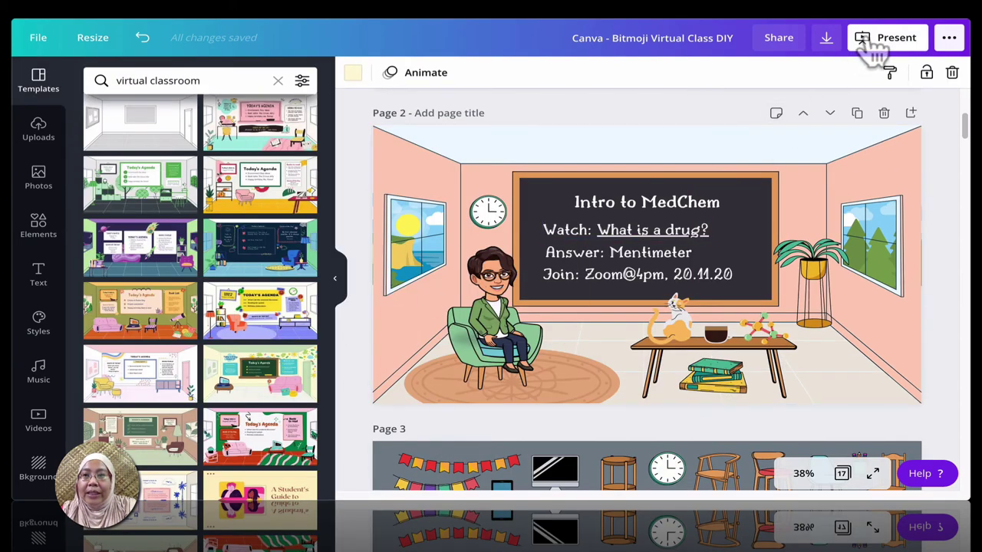
Present the slides full screen in Standard mode and follow the 'What is a drug?' link
left_click(872, 48)
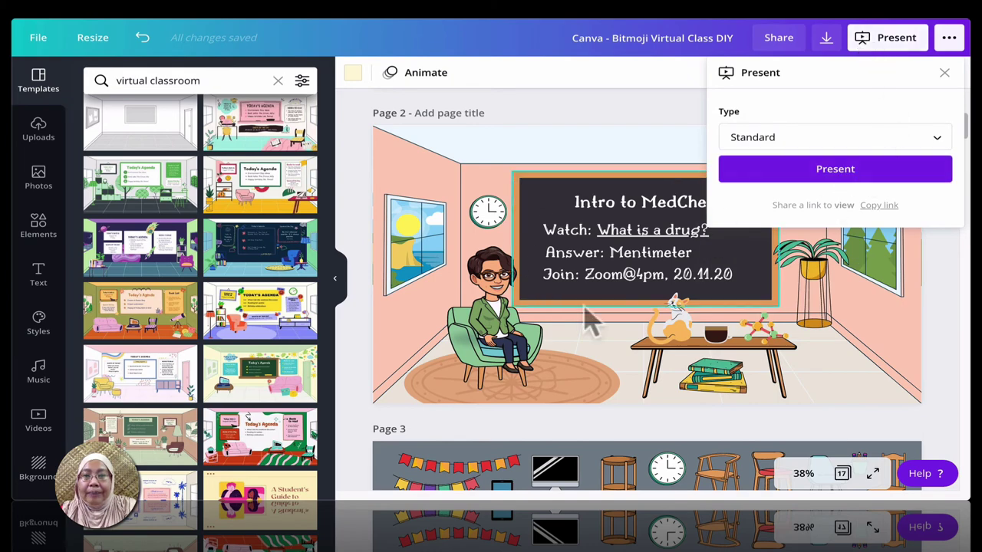
left_click(871, 170)
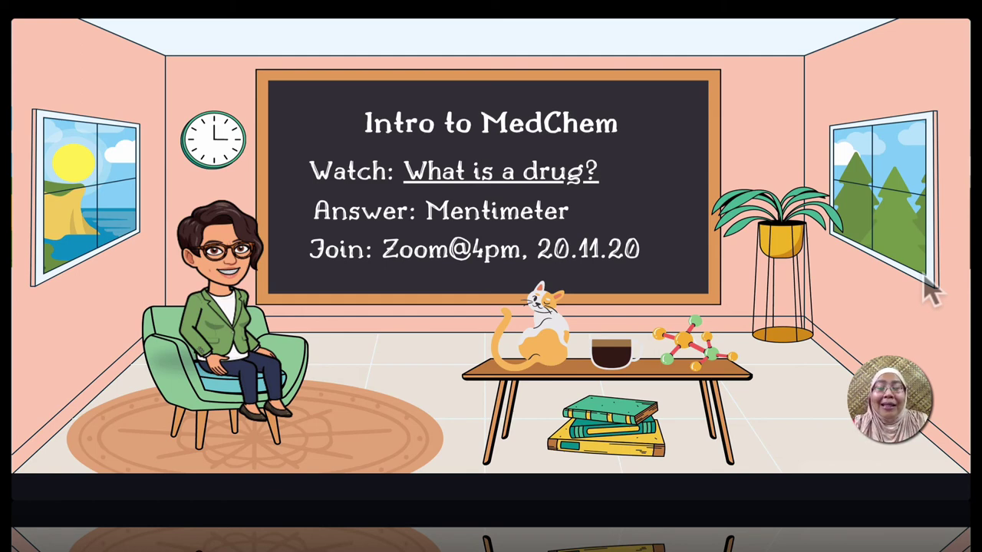
left_click(559, 173)
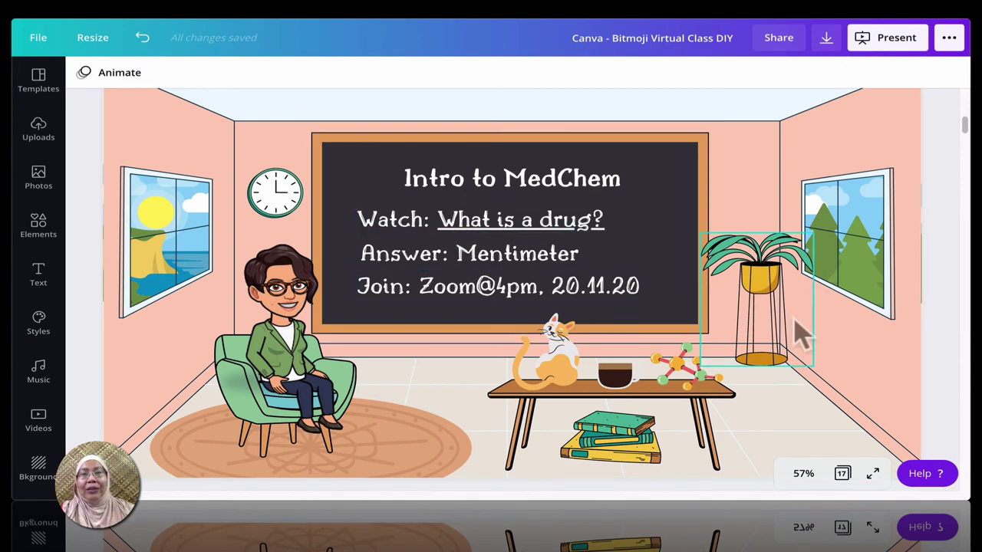
Apply the green-chalkboard Today's Agenda virtual classroom template to blank page 4
scroll(812, 355, "down", 3)
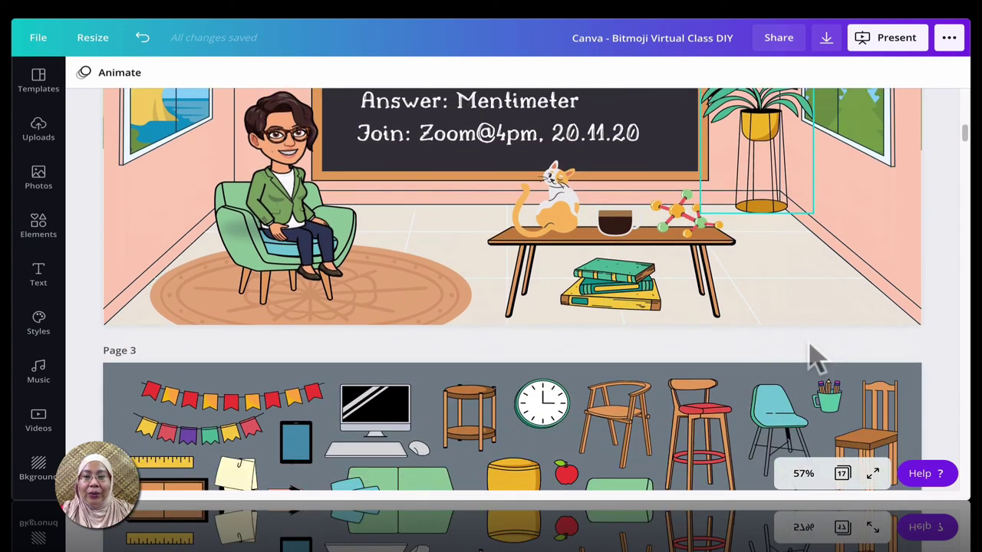
scroll(815, 357, "down", 7)
scroll(815, 357, "down", 4)
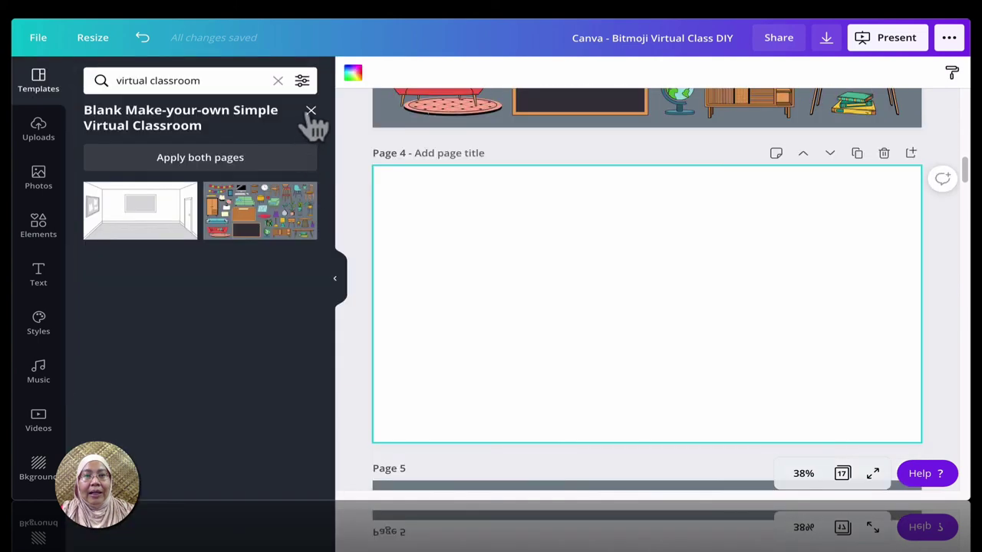
left_click(309, 108)
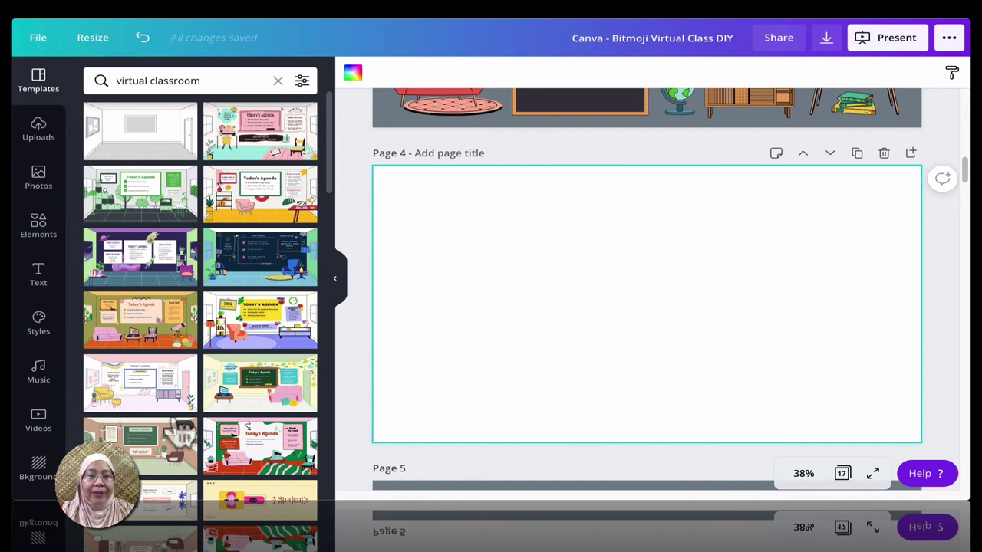
scroll(249, 387, "down", 1)
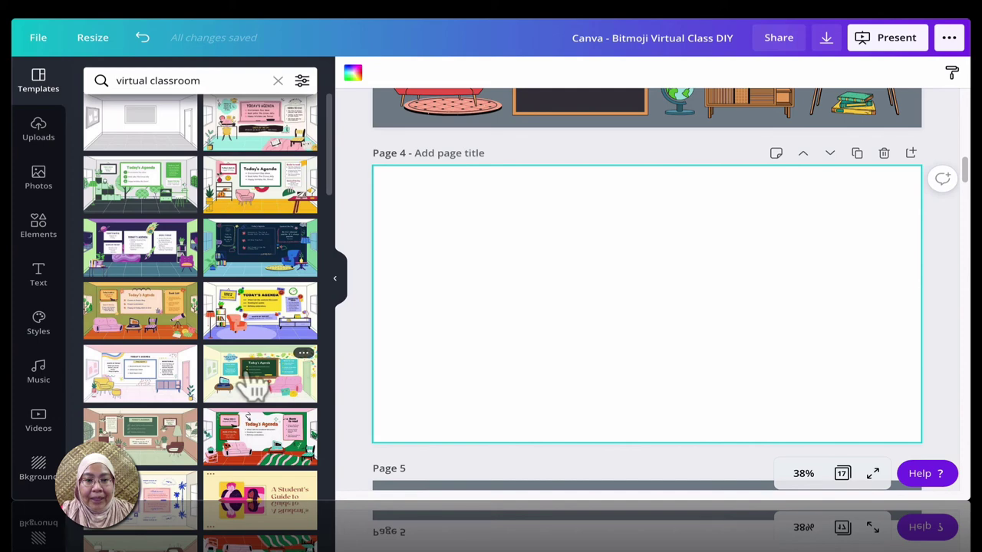
left_click(454, 347)
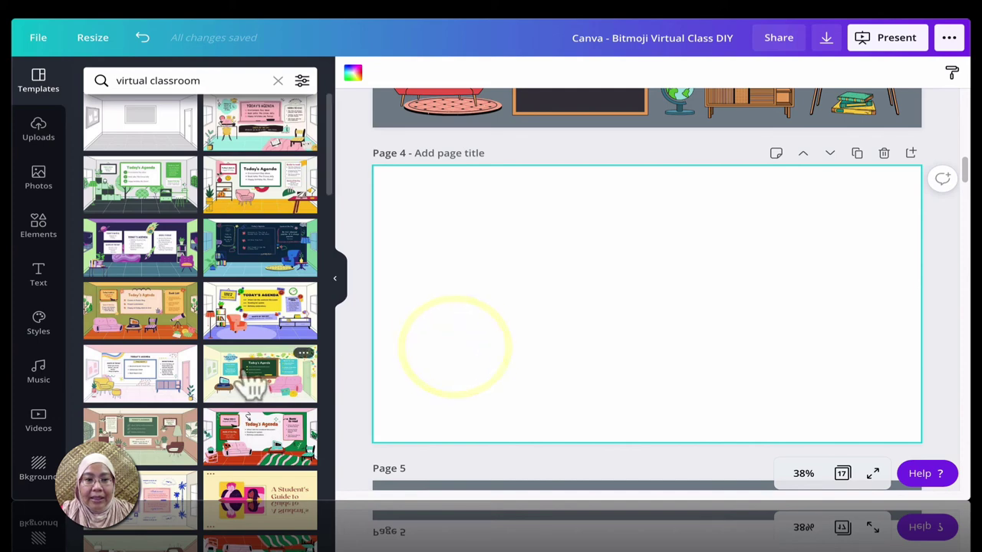
left_click(244, 371)
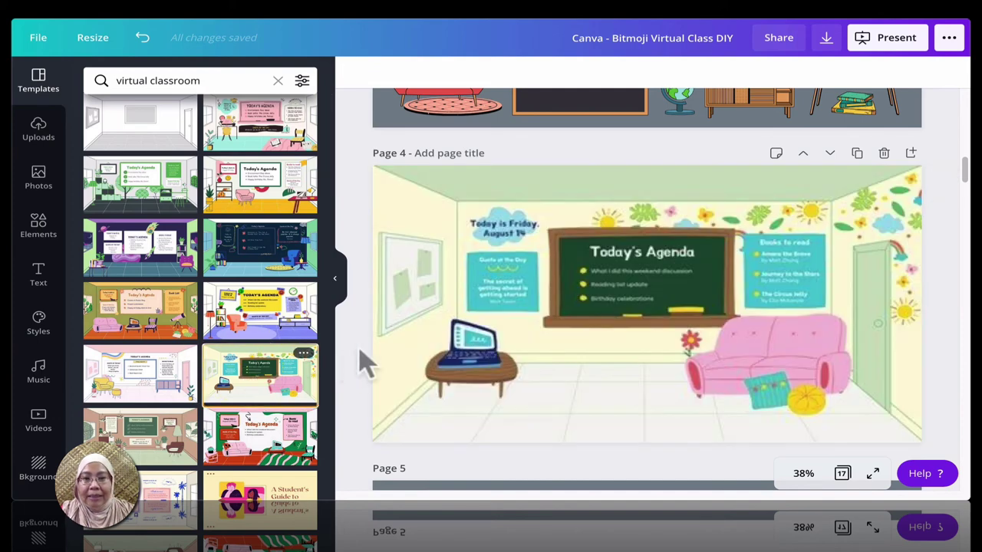
left_click(414, 318)
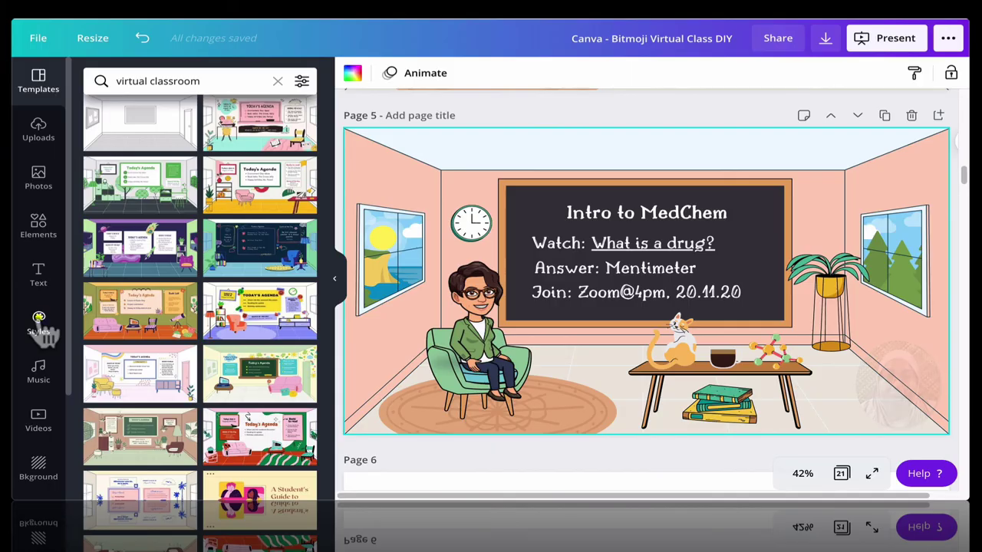
Apply the ACE by Design Co teal, grey and white palette from Styles
left_click(39, 322)
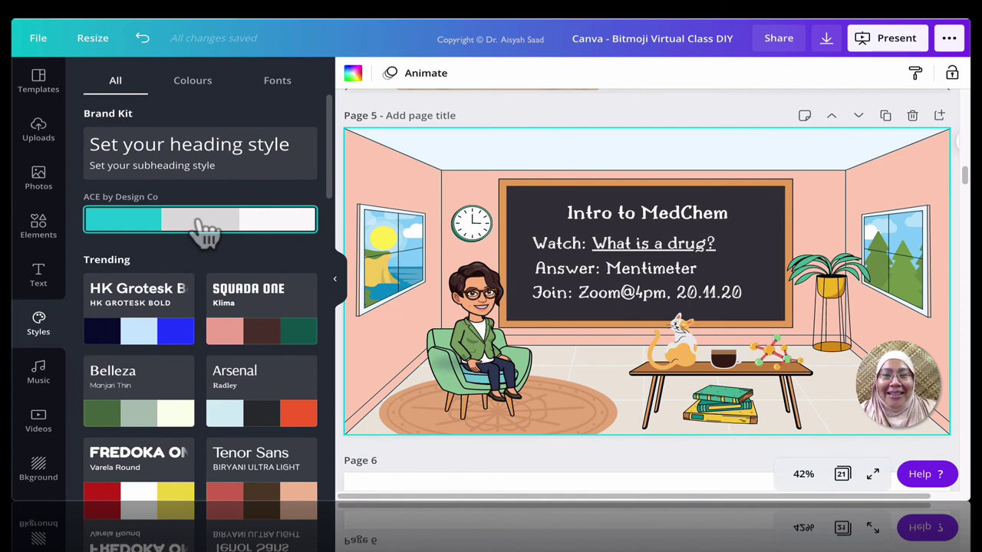
left_click(200, 219)
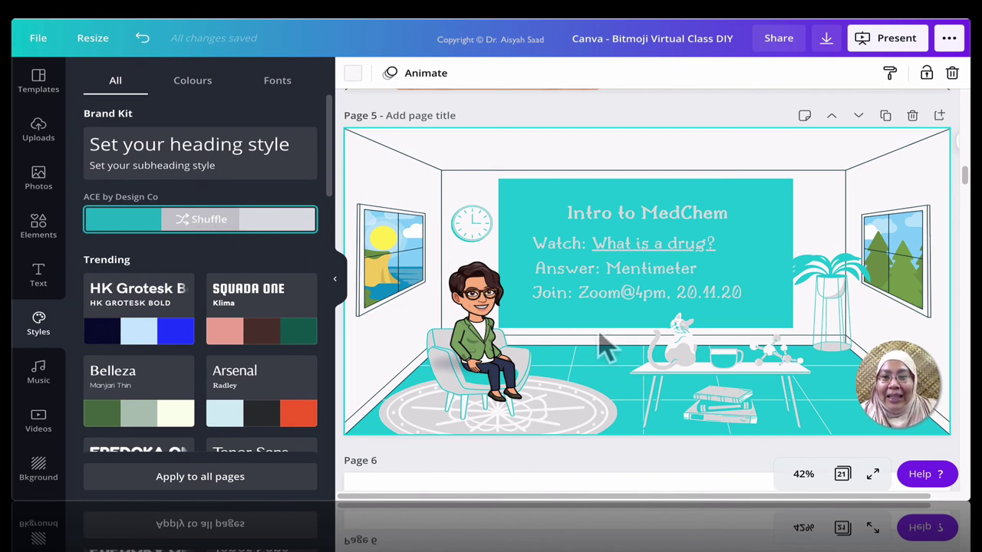
Preview several style palettes, including Ovo and Nickainley, ending with peach walls and a dark chalkboard
scroll(210, 345, "down", 6)
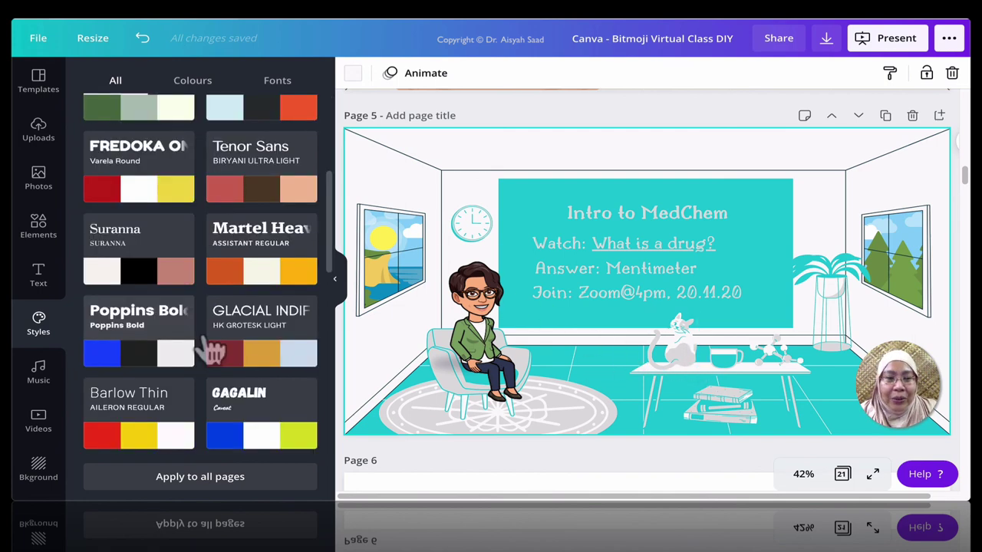
scroll(211, 345, "down", 3)
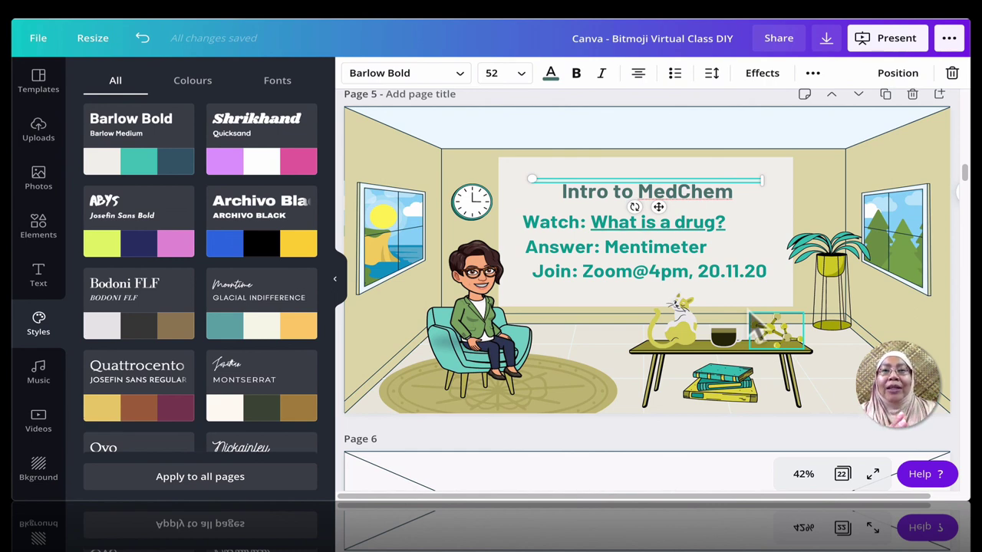
left_click(202, 228)
left_click(203, 228)
scroll(215, 322, "down", 10)
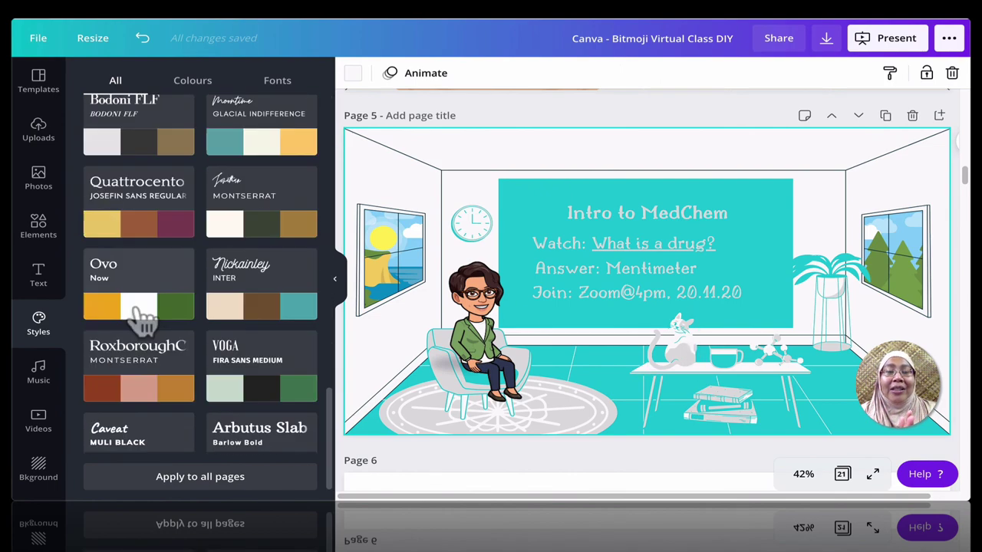
left_click(142, 316)
left_click(305, 311)
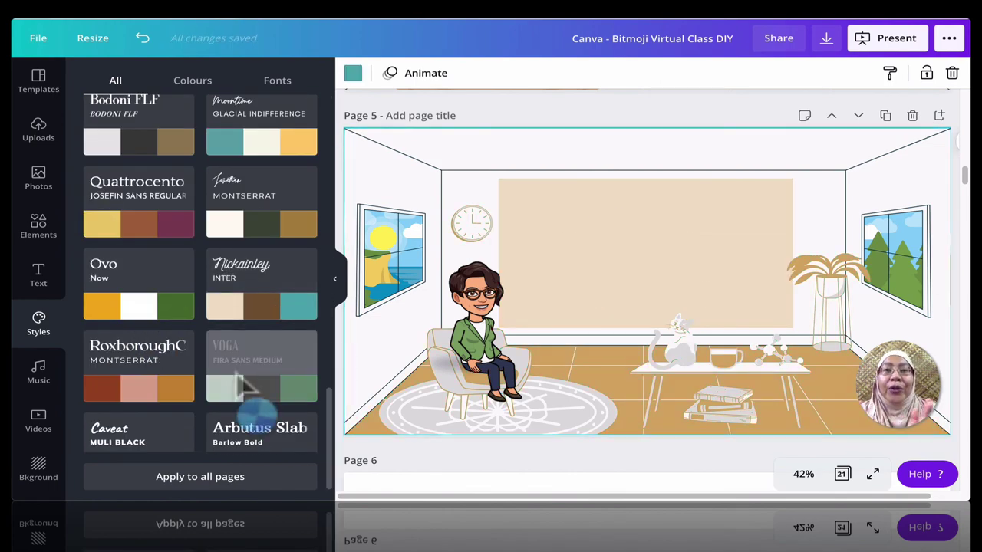
scroll(230, 368, "up", 3)
left_click(143, 350)
scroll(142, 306, "up", 1)
left_click(136, 158)
left_click(138, 153)
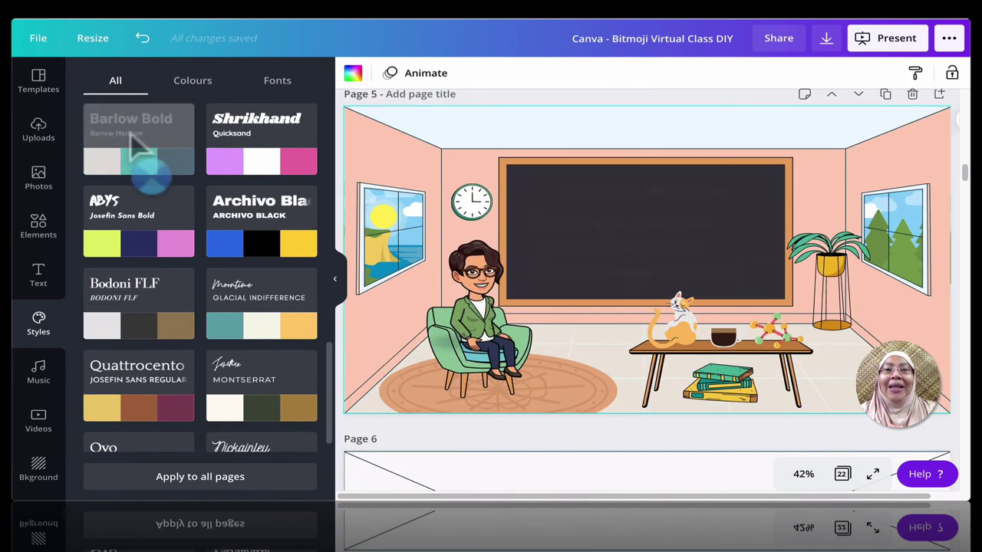